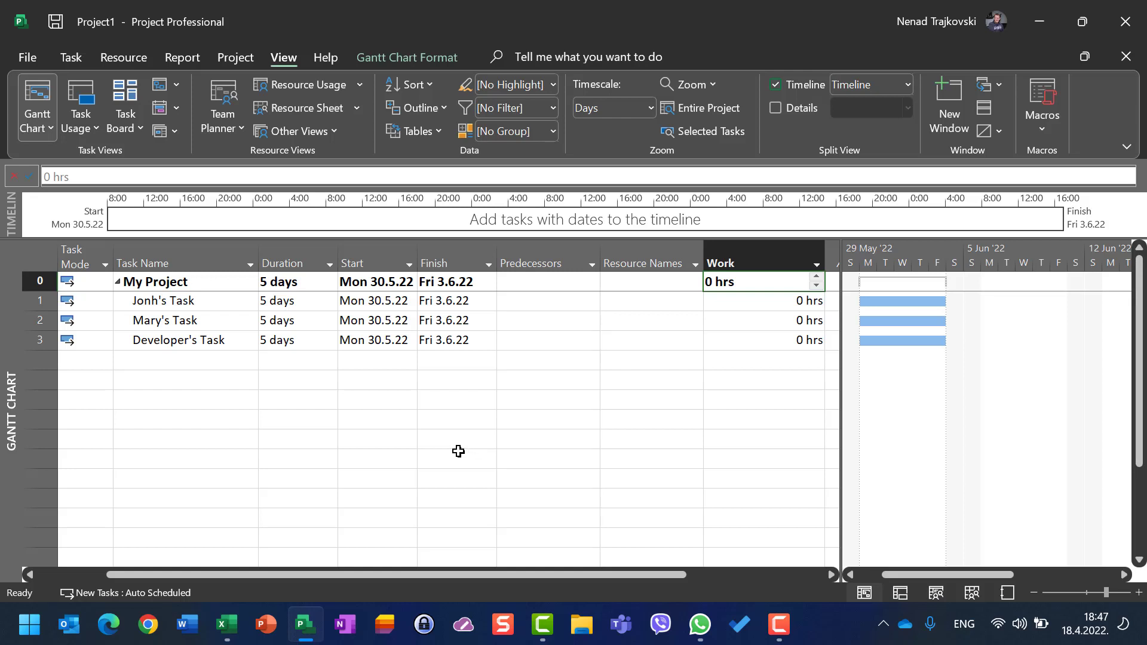
Step: Review the resources in the Resource Sheet view and return to the Gantt Chart view
left_click(296, 423)
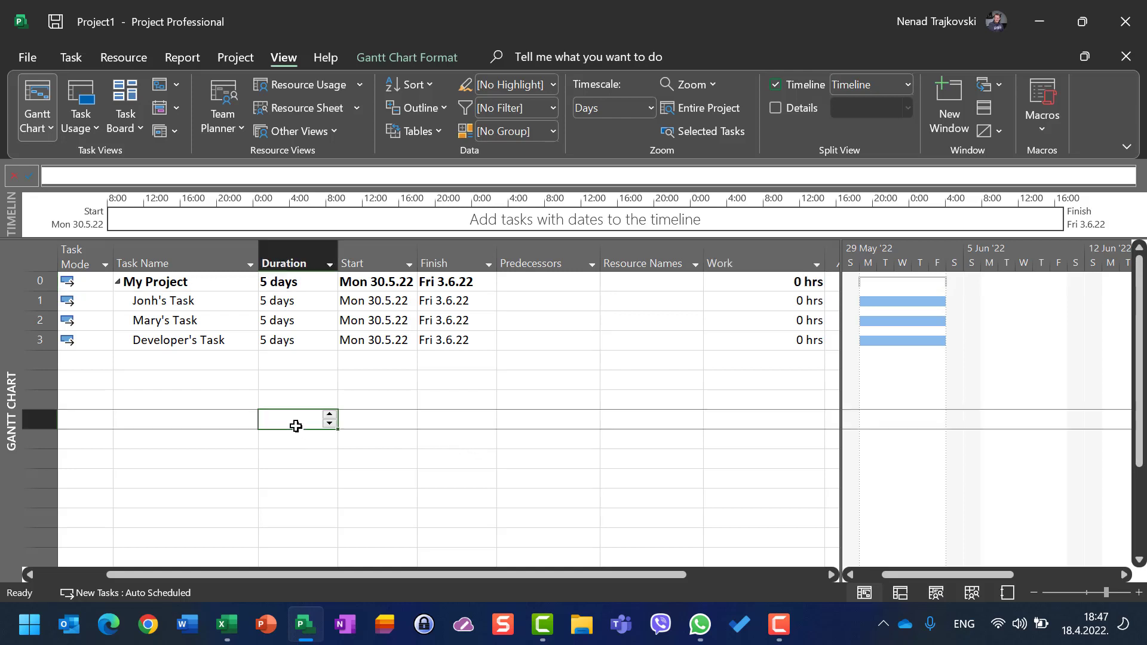
left_click(297, 106)
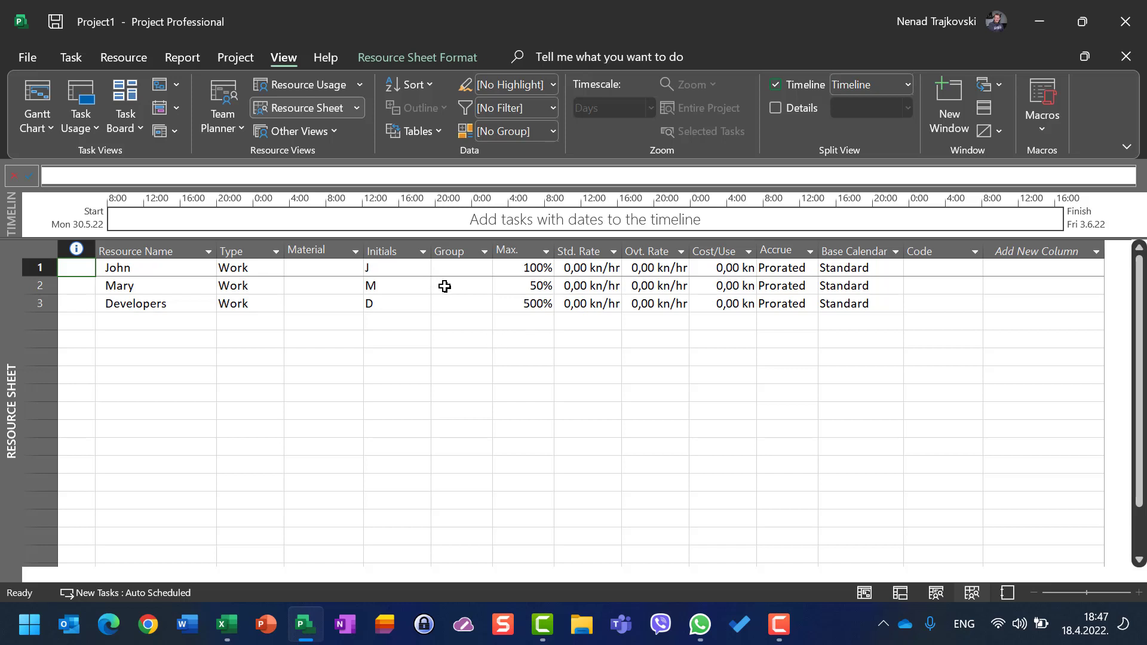
left_click(42, 85)
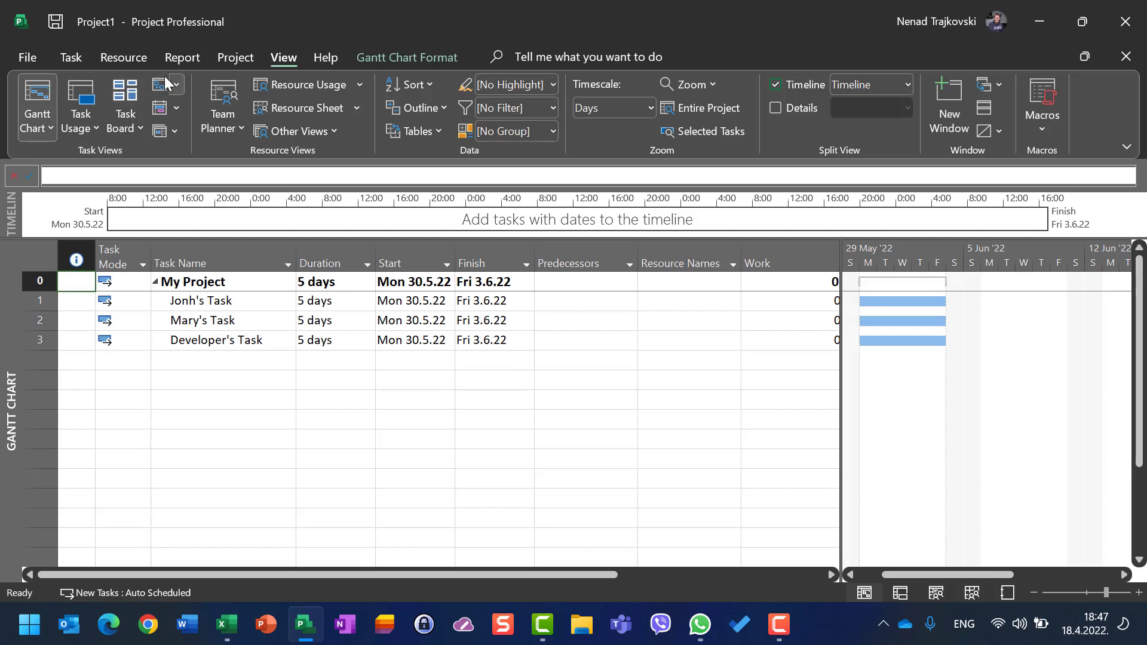
Step: Assign the resource John to John's Task through the Assign Resources dialog
left_click(122, 62)
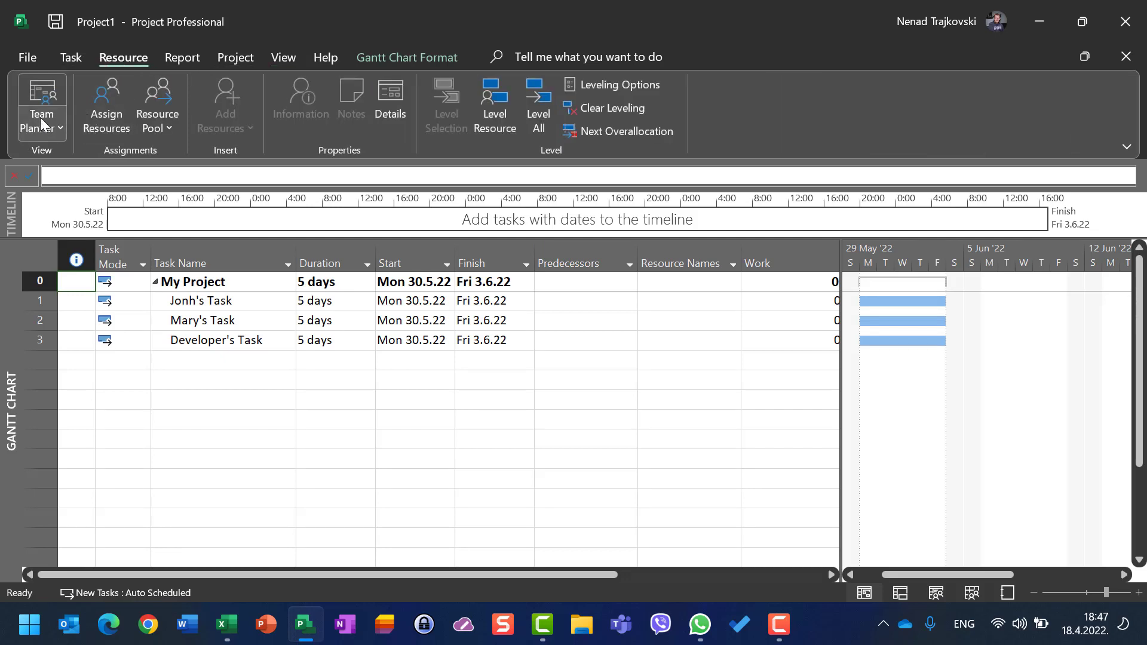
left_click(161, 301)
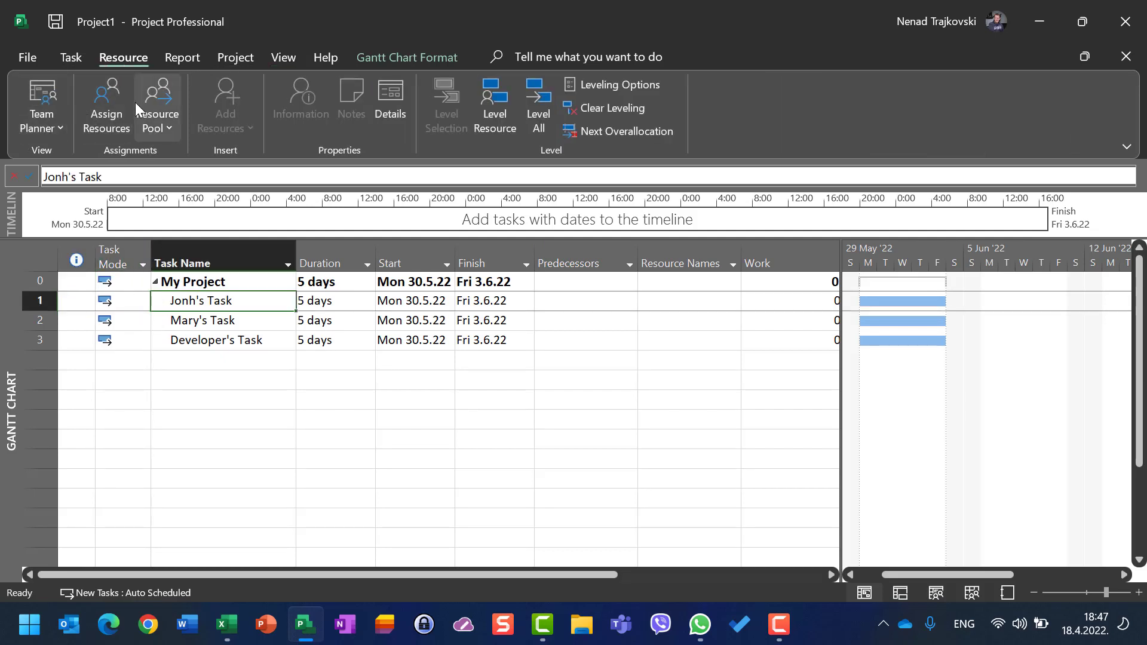
left_click(102, 106)
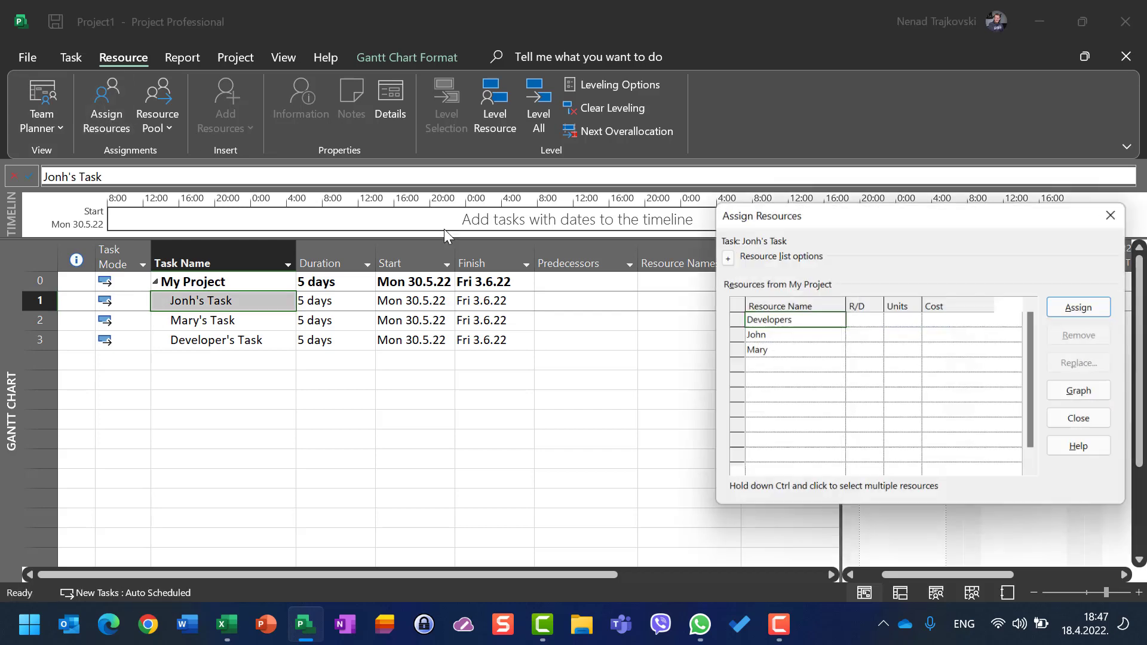
left_click(901, 335)
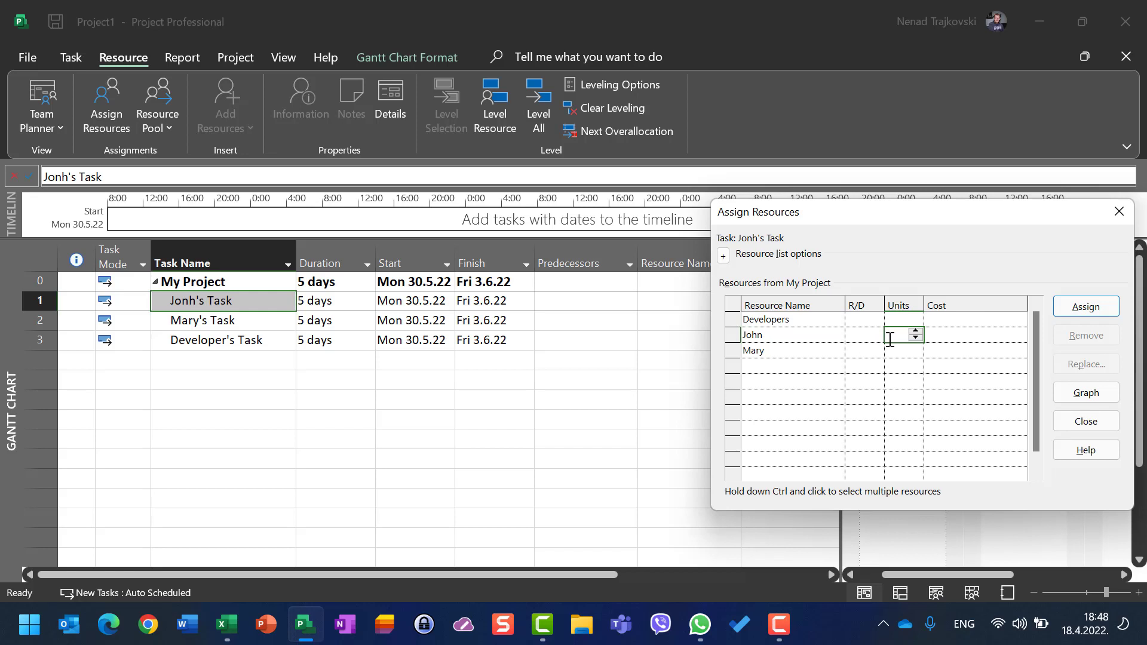
left_click(1073, 310)
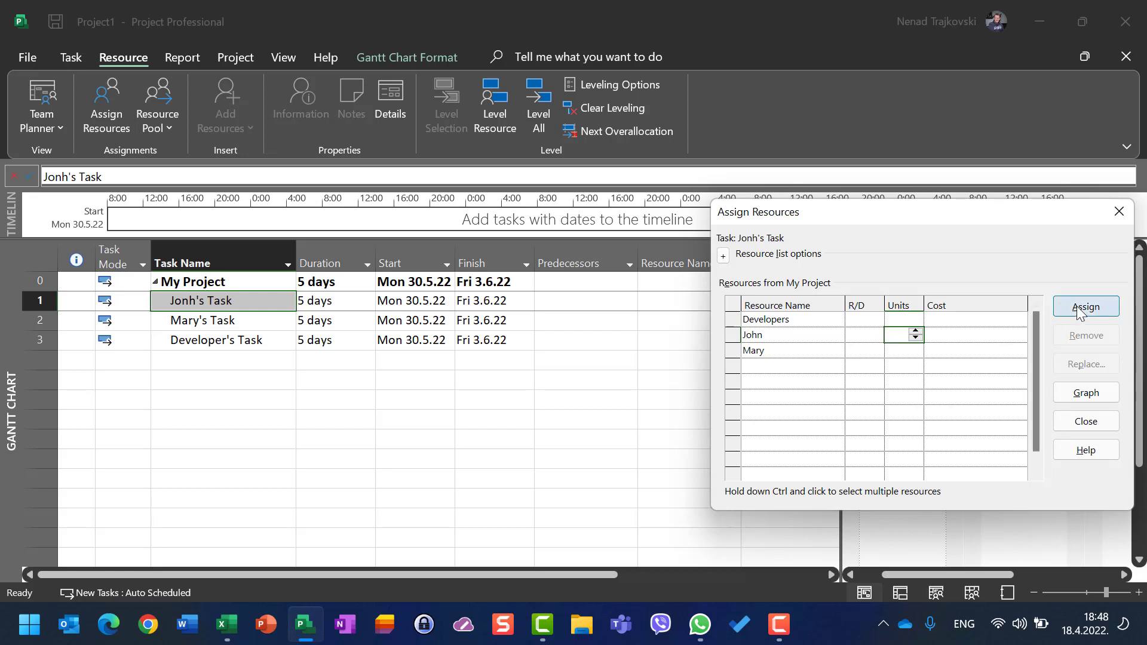
Step: Assign Mary to Mary's Task with 50% units
left_click(204, 323)
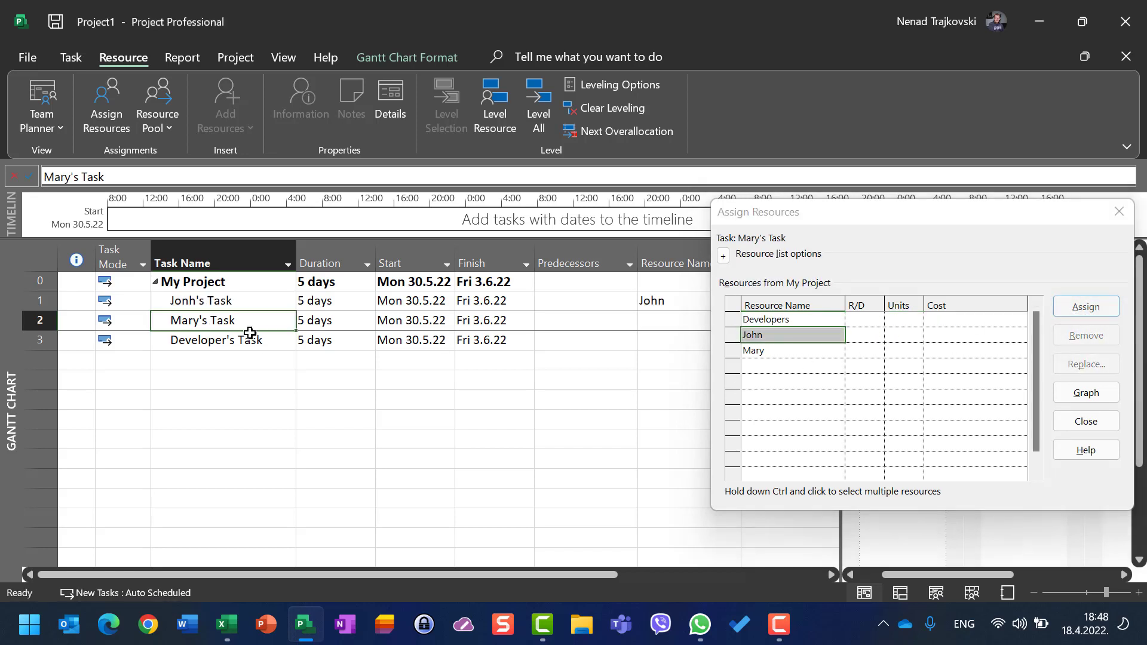
left_click(899, 350)
type("50")
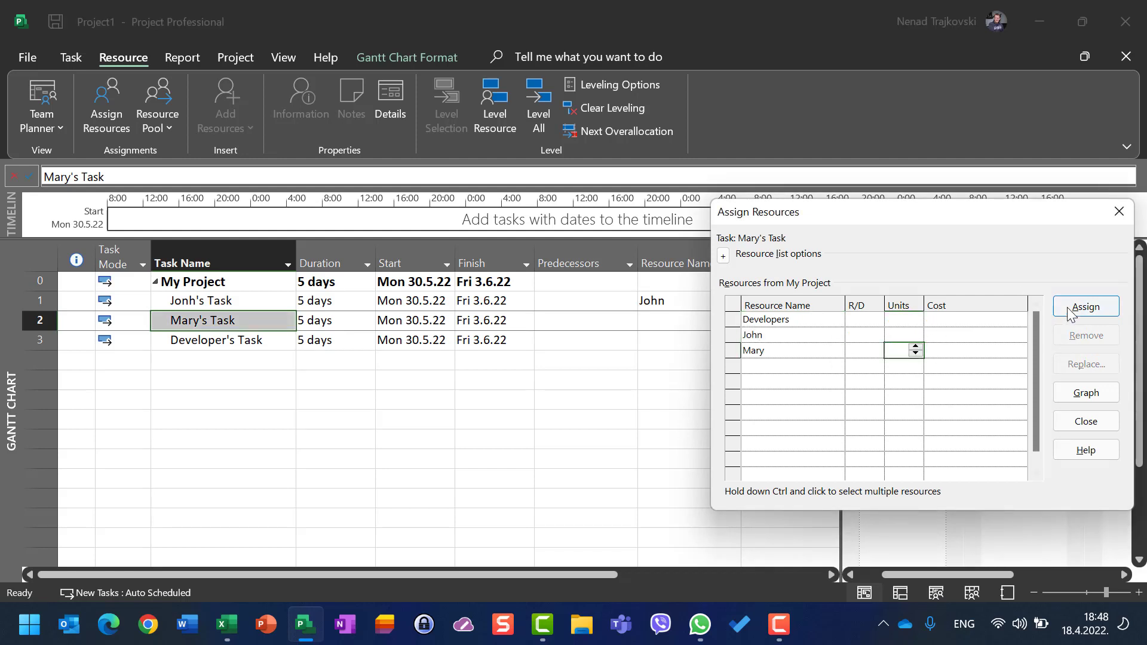
left_click(1078, 307)
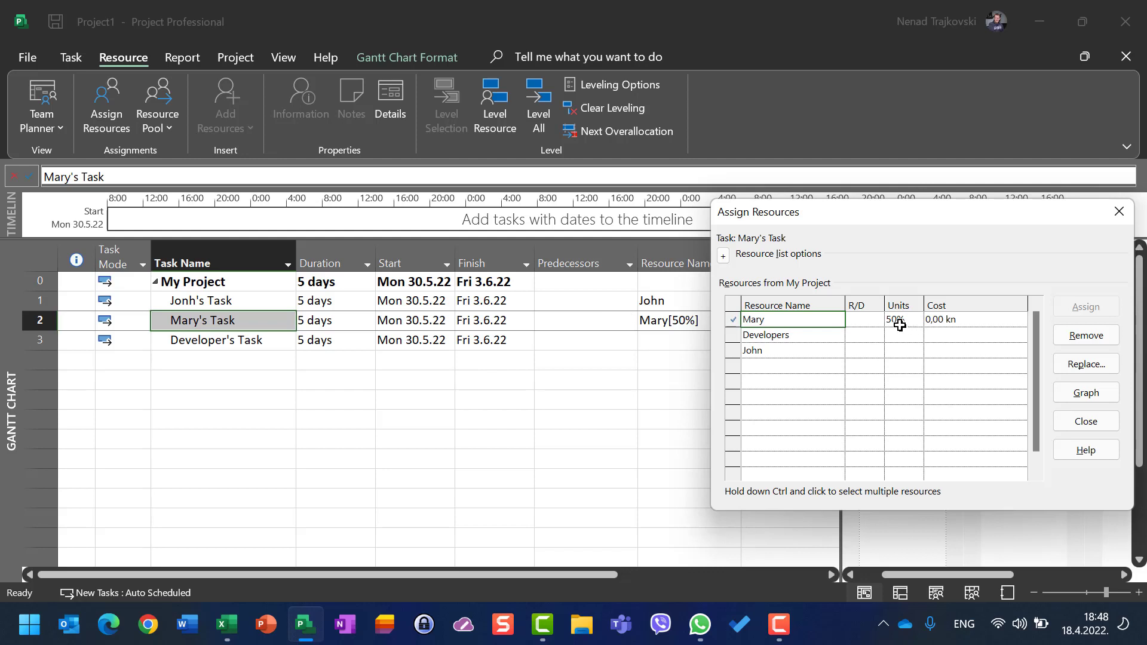
Step: Assign Developers to Developer's Task with 200% units and close the Assign Resources dialog
left_click(230, 343)
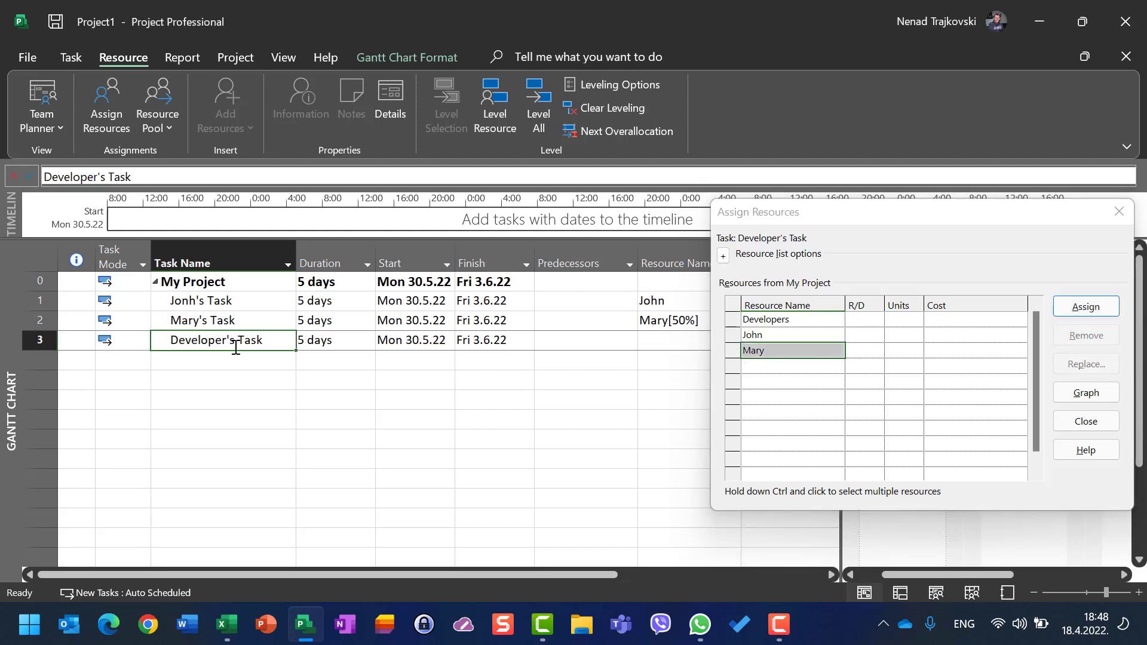
left_click(764, 322)
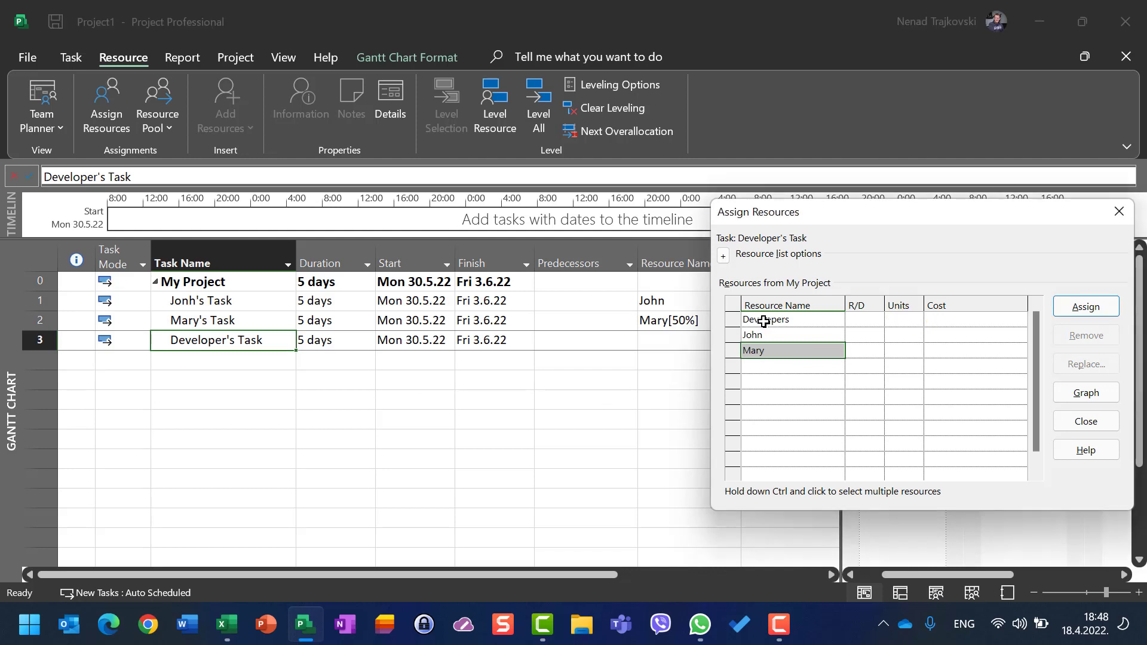
left_click(896, 318)
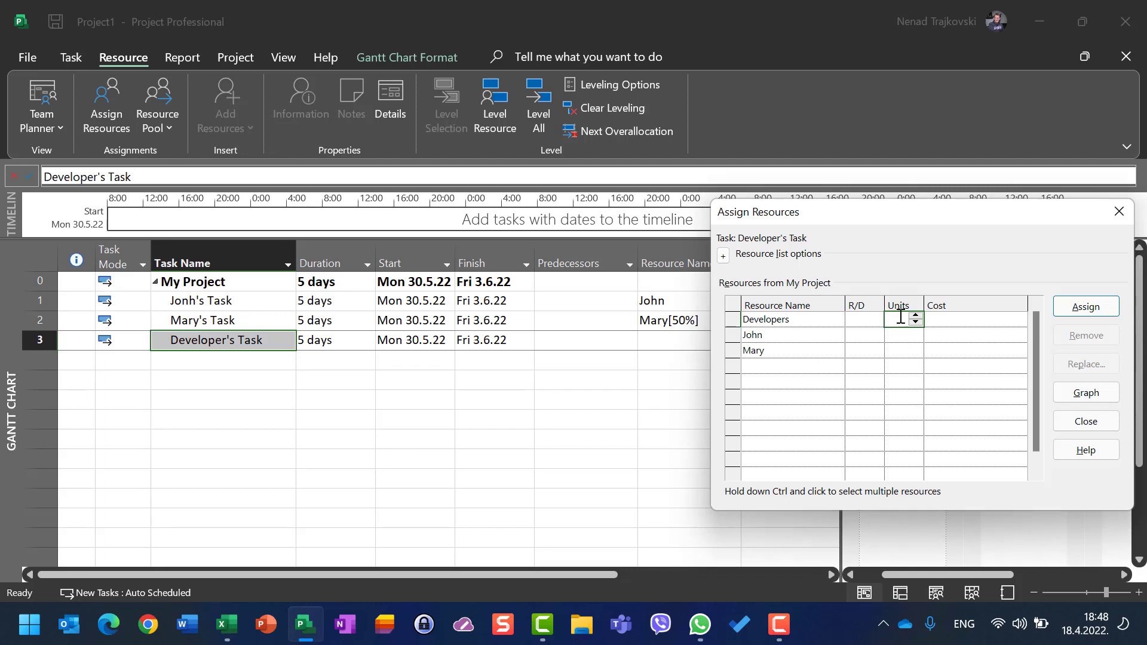
type("200")
left_click(1087, 303)
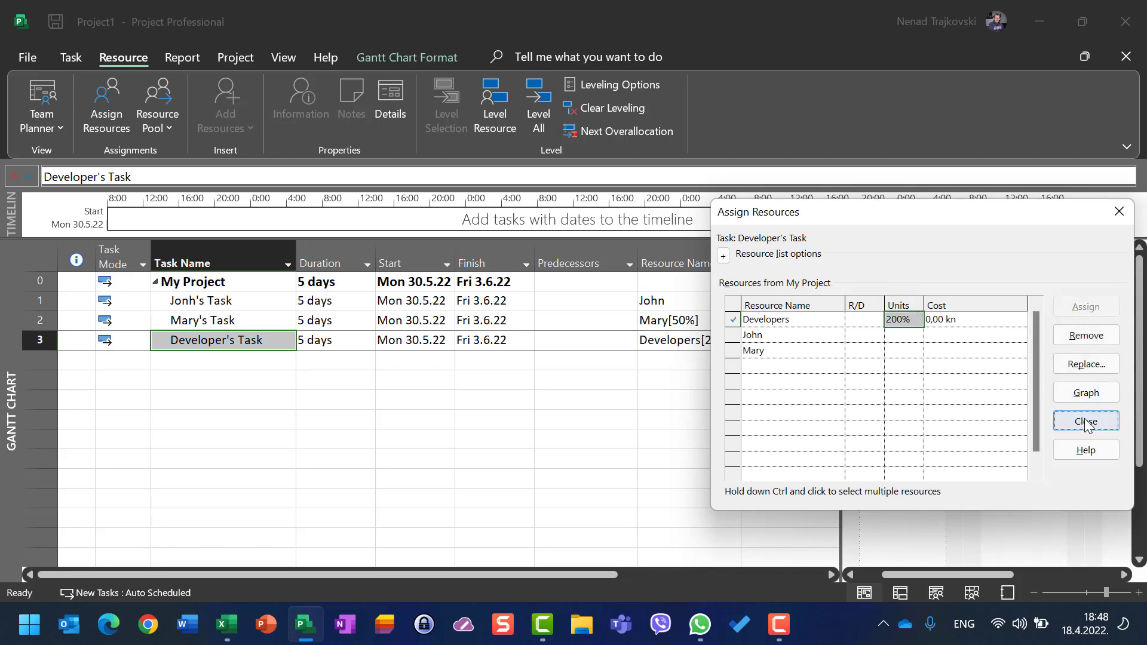
left_click(1085, 421)
Step: Widen the task table to show the Work column and switch to the Task Usage view
left_click_drag(840, 372, 936, 359)
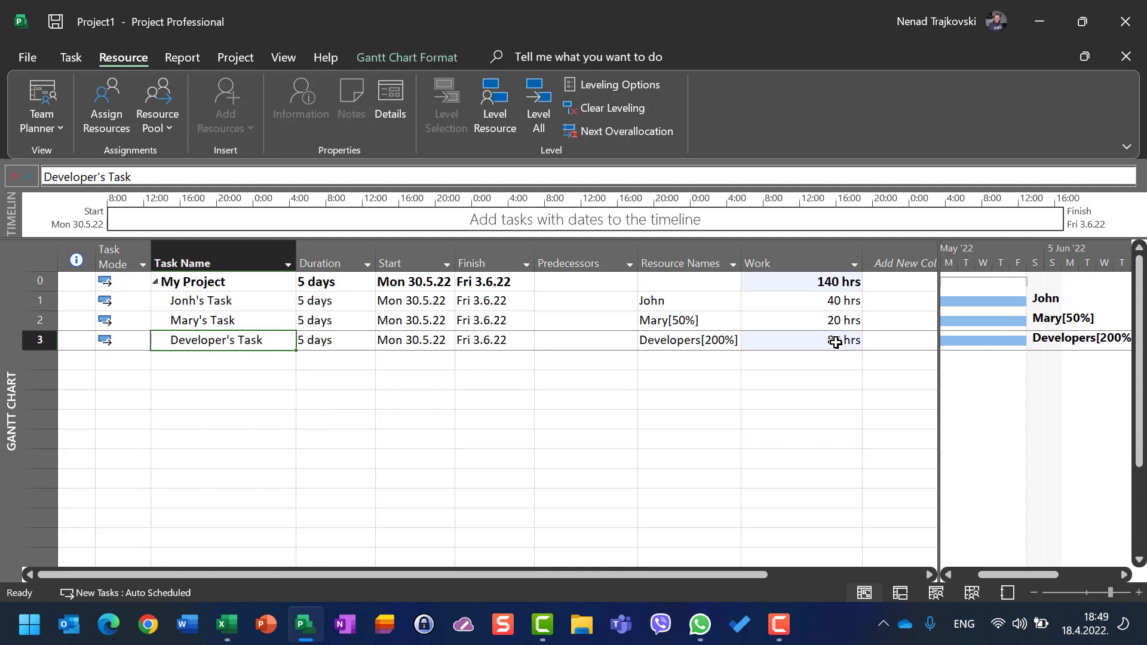
left_click(282, 57)
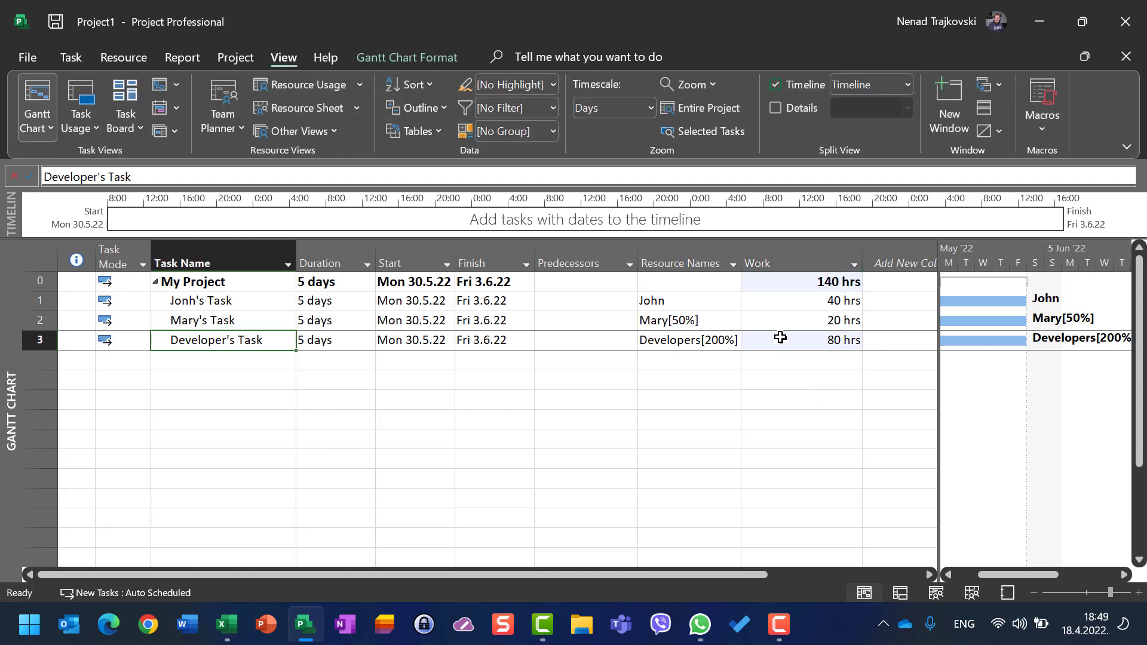
left_click(81, 105)
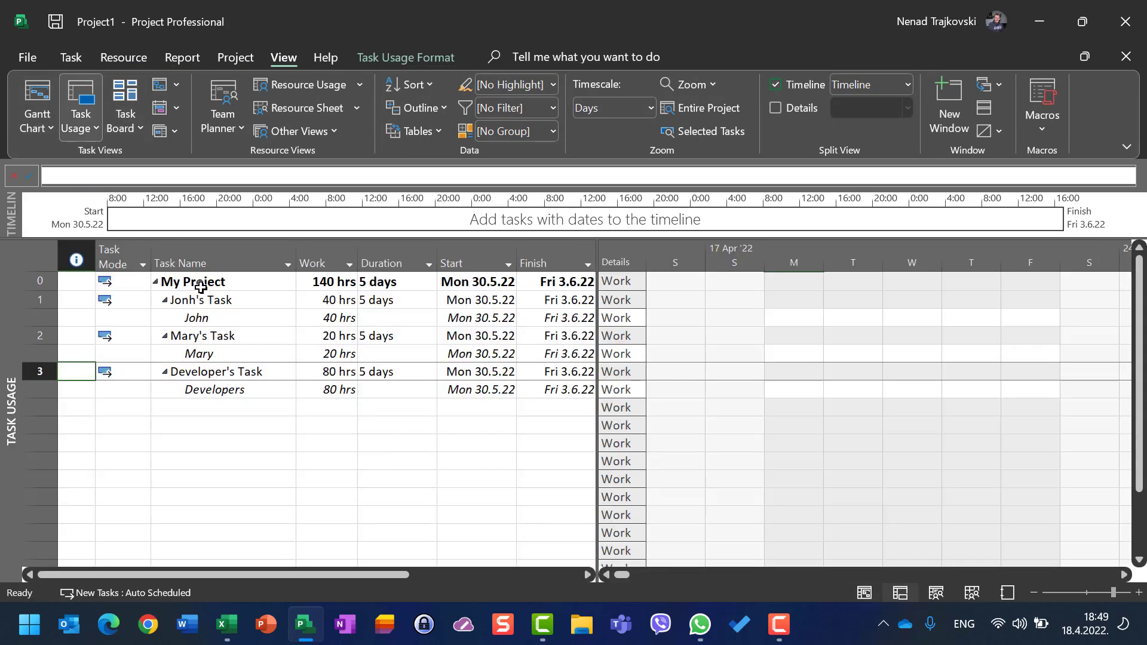
Step: Scroll the timescale to John's Task and inspect John's daily work hours for that week
right_click(212, 301)
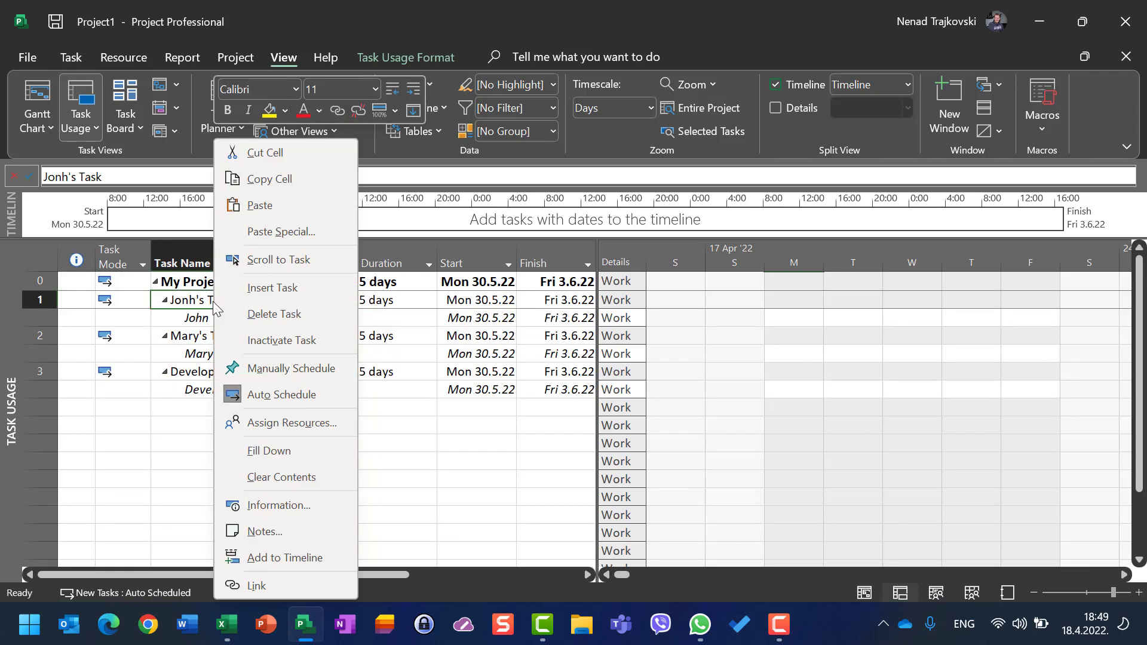
left_click(284, 261)
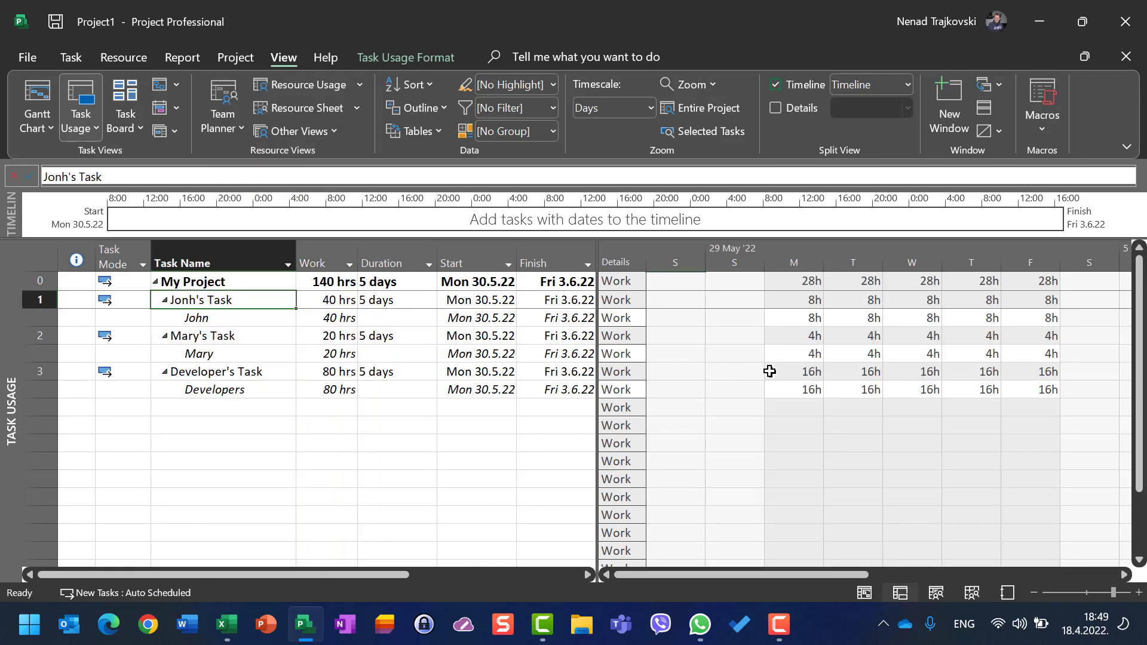
left_click(810, 317)
left_click(865, 317)
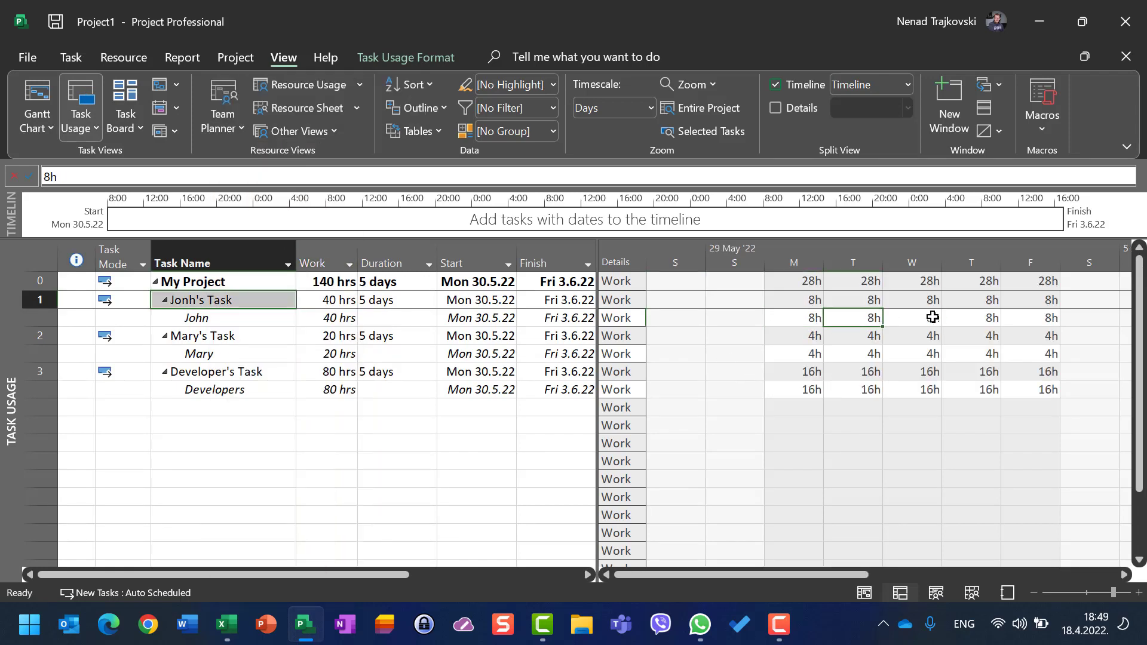
left_click(930, 317)
left_click(1013, 318)
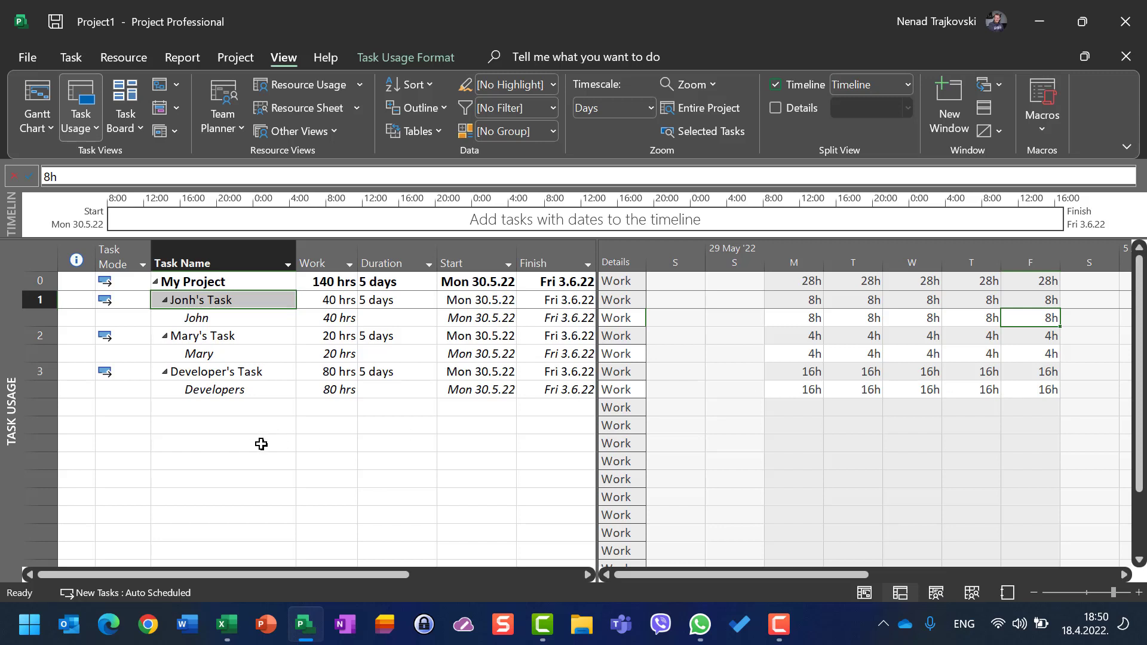
Step: Hide the timeline and examine the daily work cells for John's assignment
left_click(778, 83)
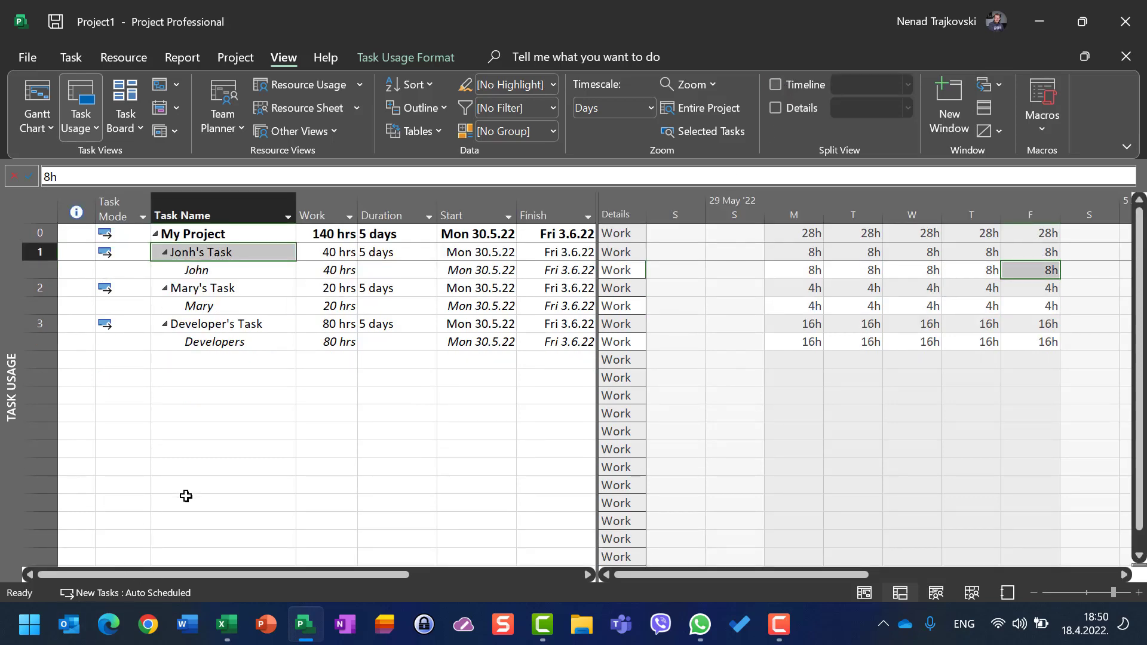
left_click(804, 269)
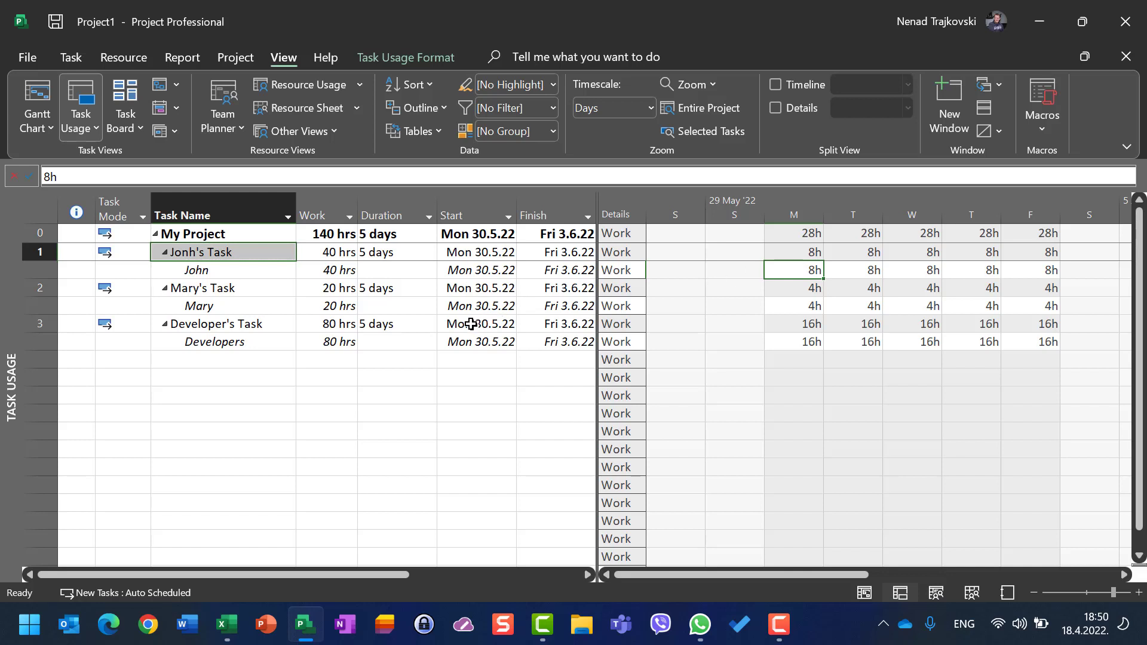
left_click(794, 308)
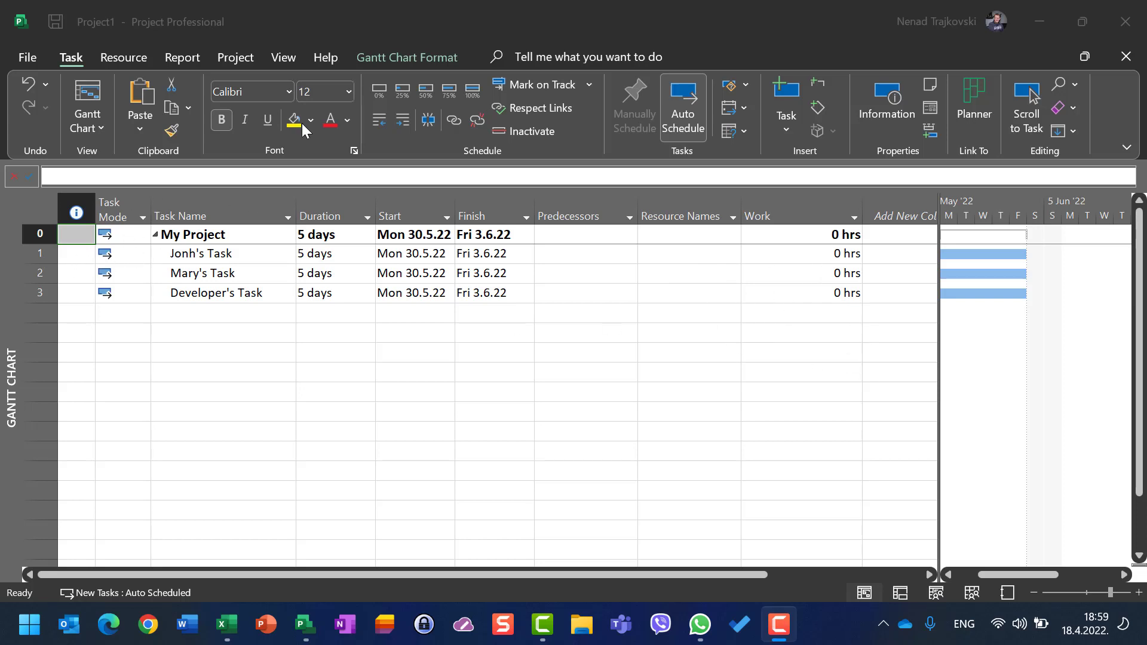
Step: Select John in the Resource Sheet and open the Change Working Time dialog for his calendar
left_click(280, 57)
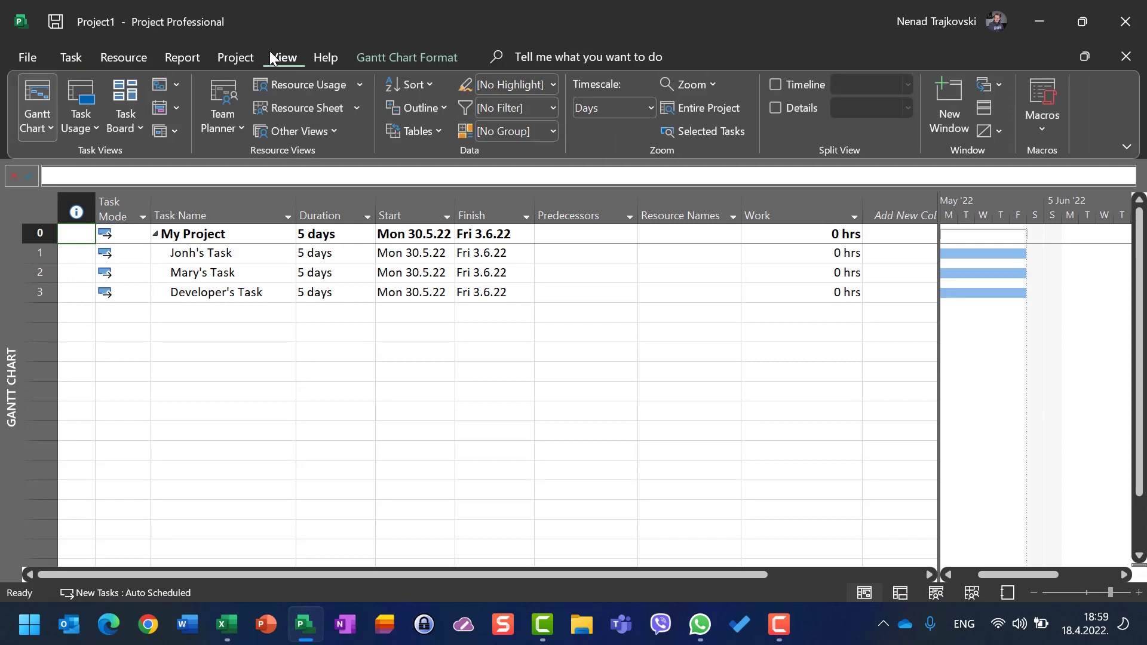
left_click(299, 109)
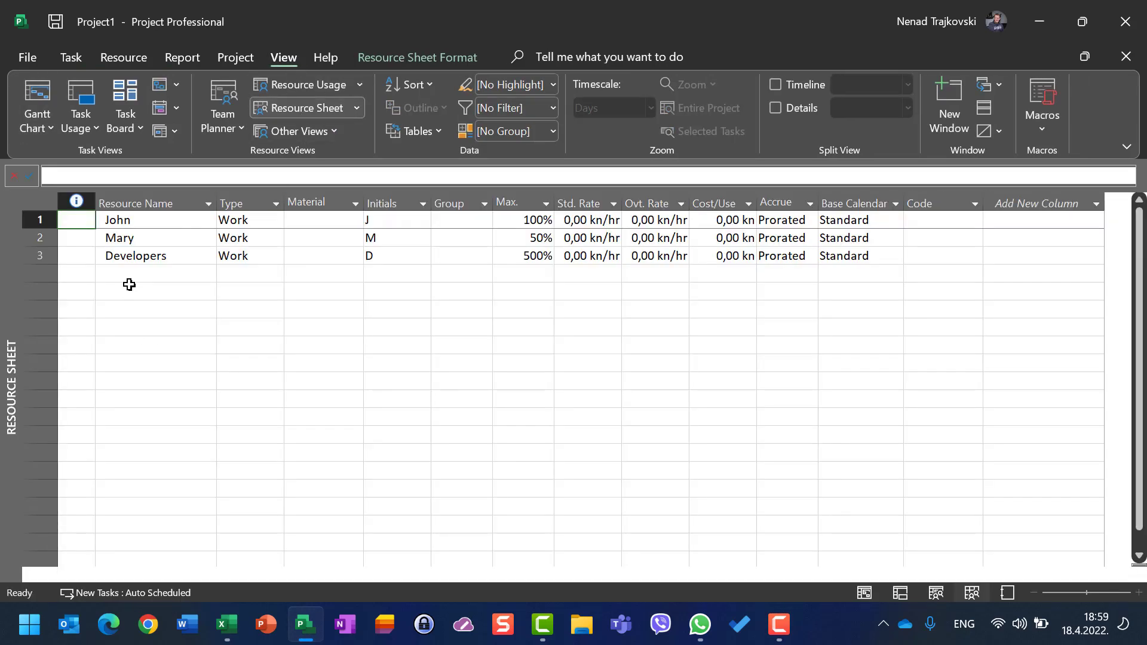
left_click(131, 222)
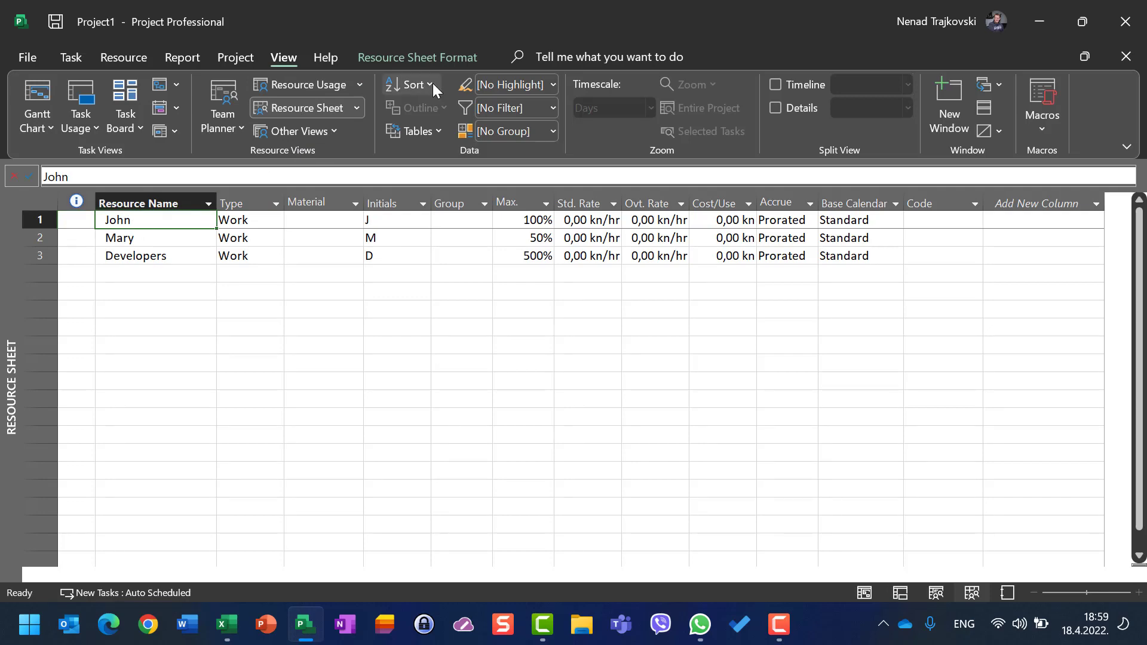
left_click(233, 59)
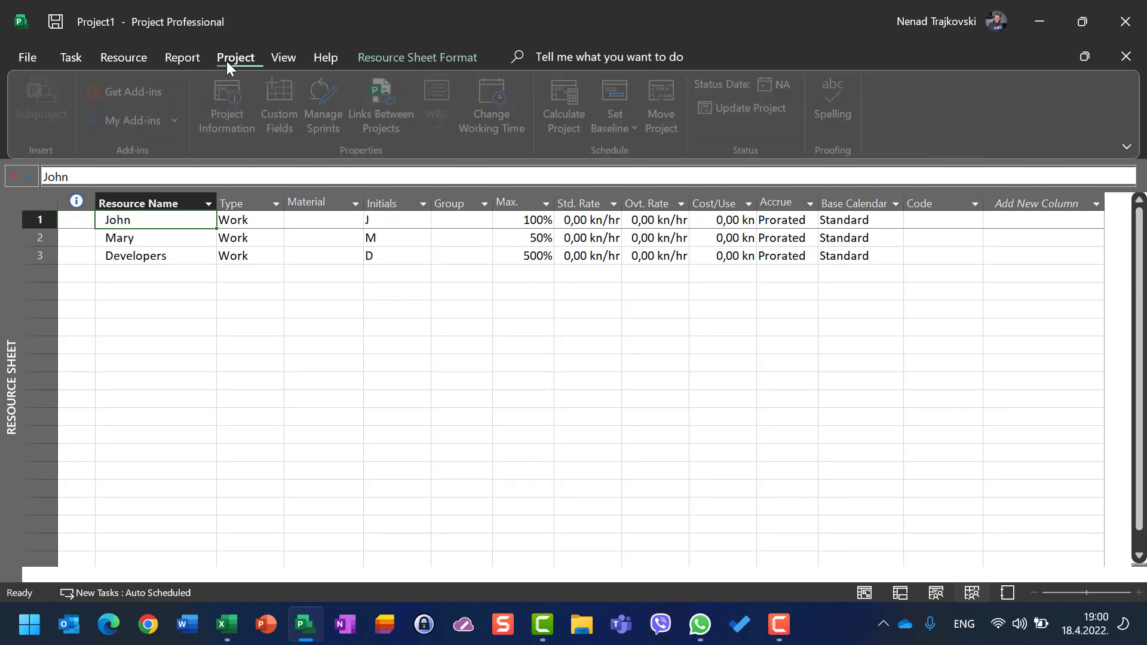
left_click(504, 95)
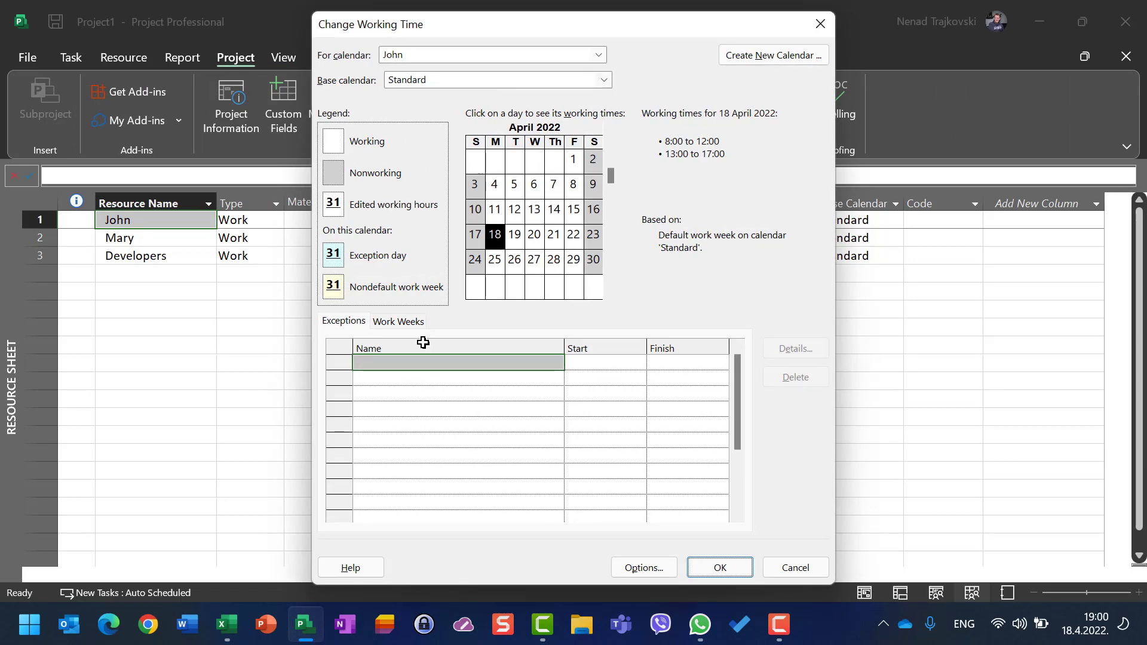
Step: Limit John's default work week to 8:00–12:00 on Monday through Friday by removing the afternoon working period
left_click(415, 325)
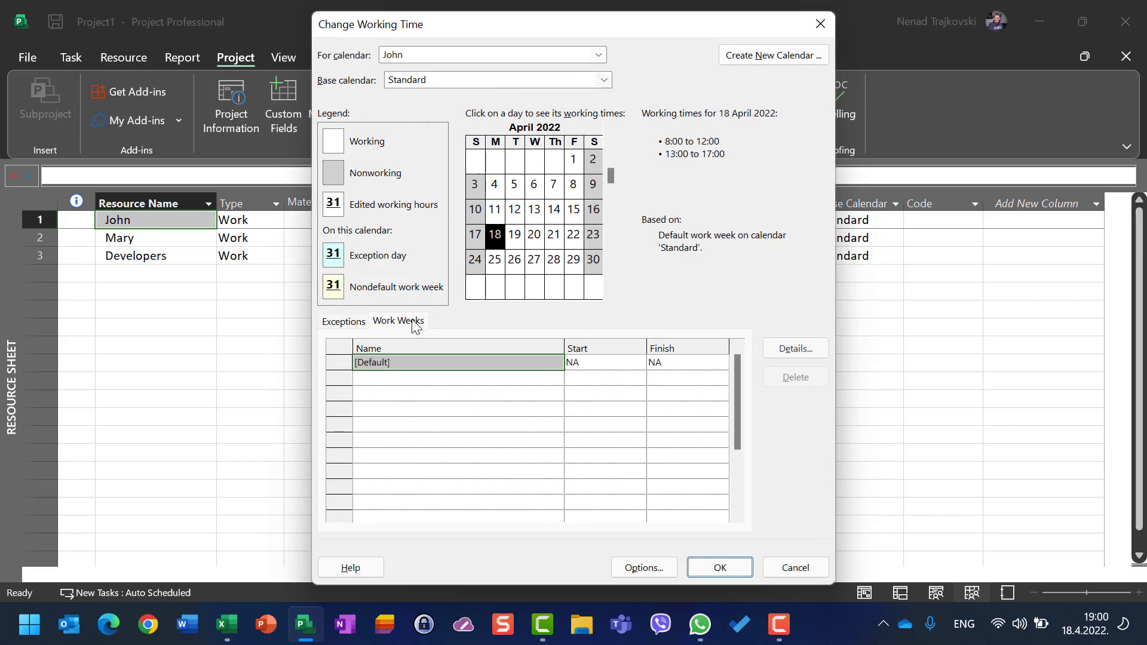
left_click(785, 352)
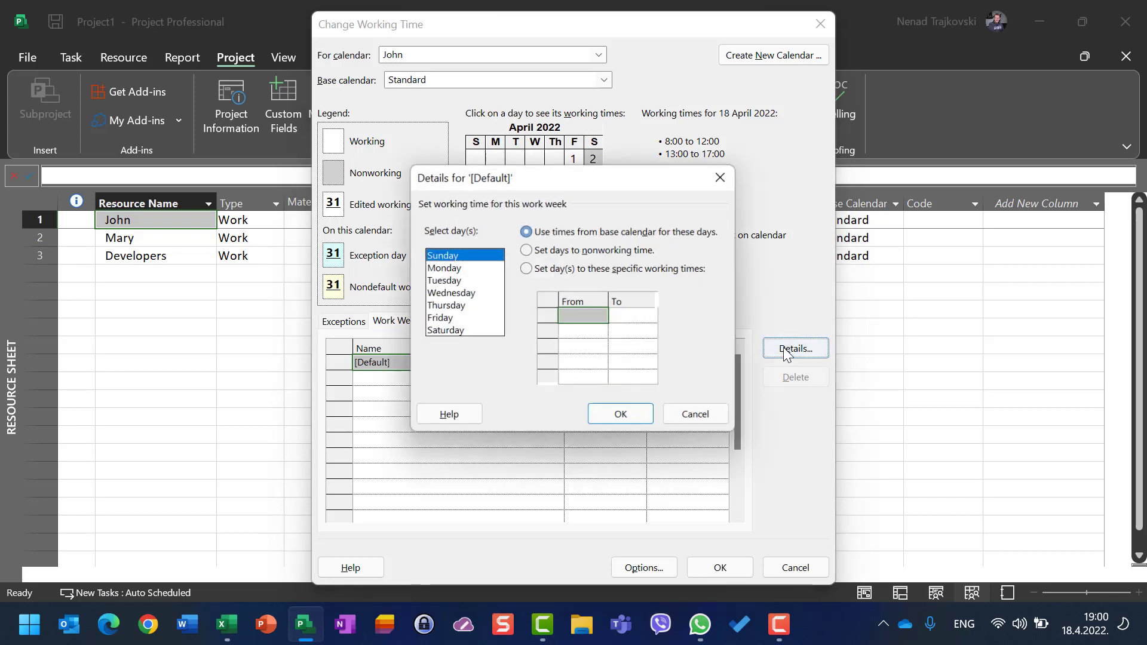
left_click(457, 270)
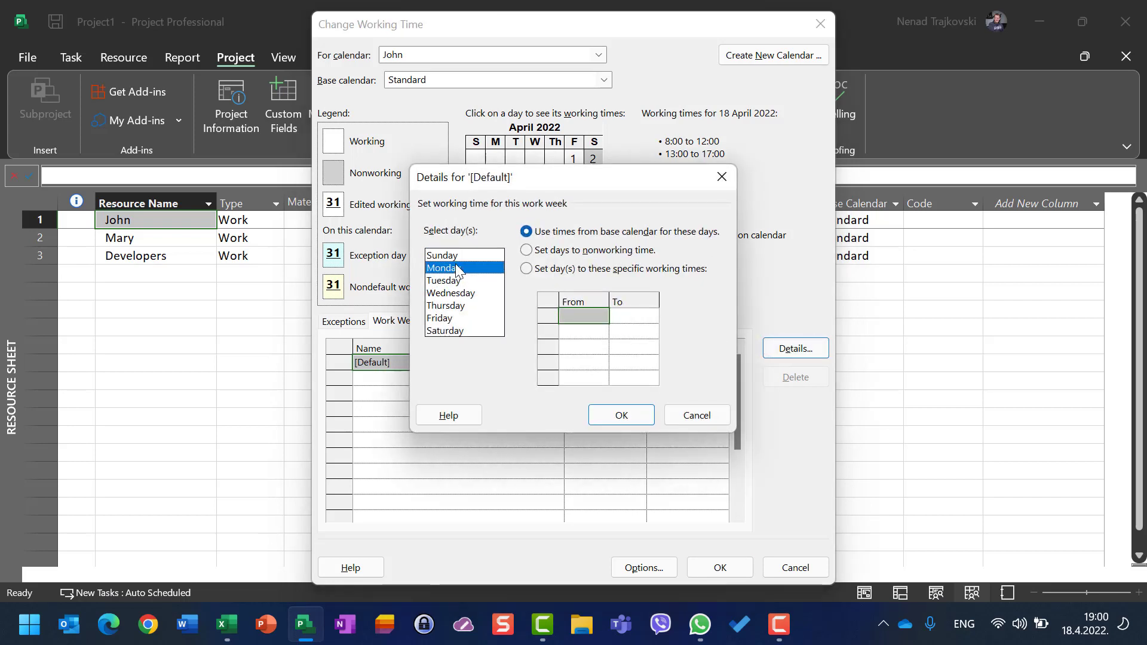
left_click(442, 320, "shift")
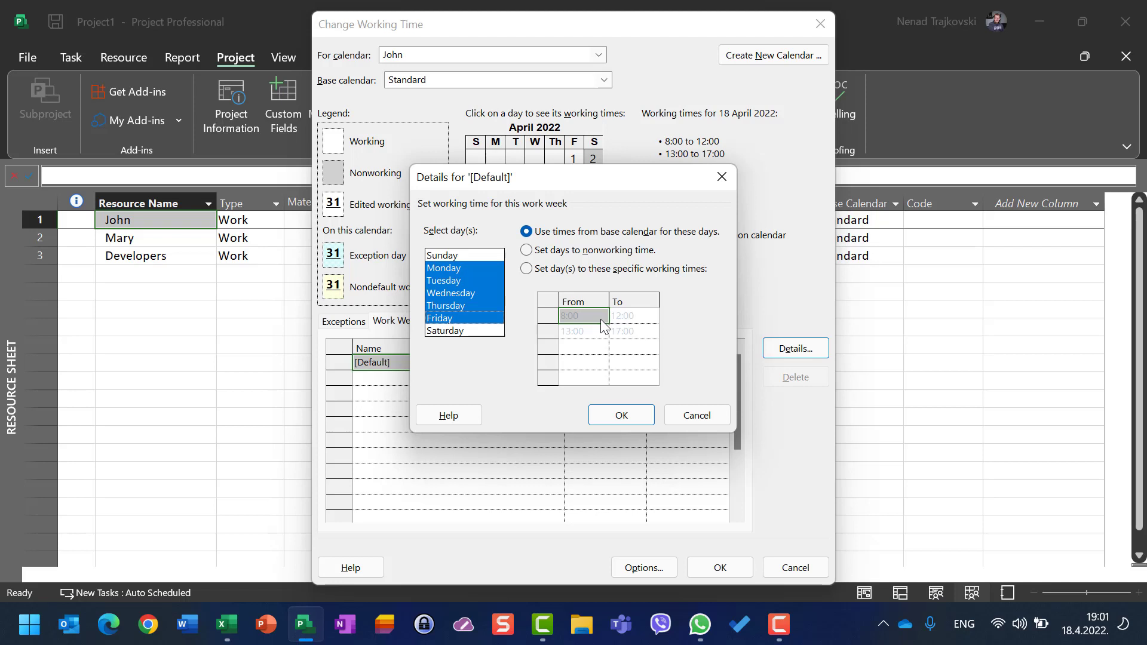
left_click(526, 270)
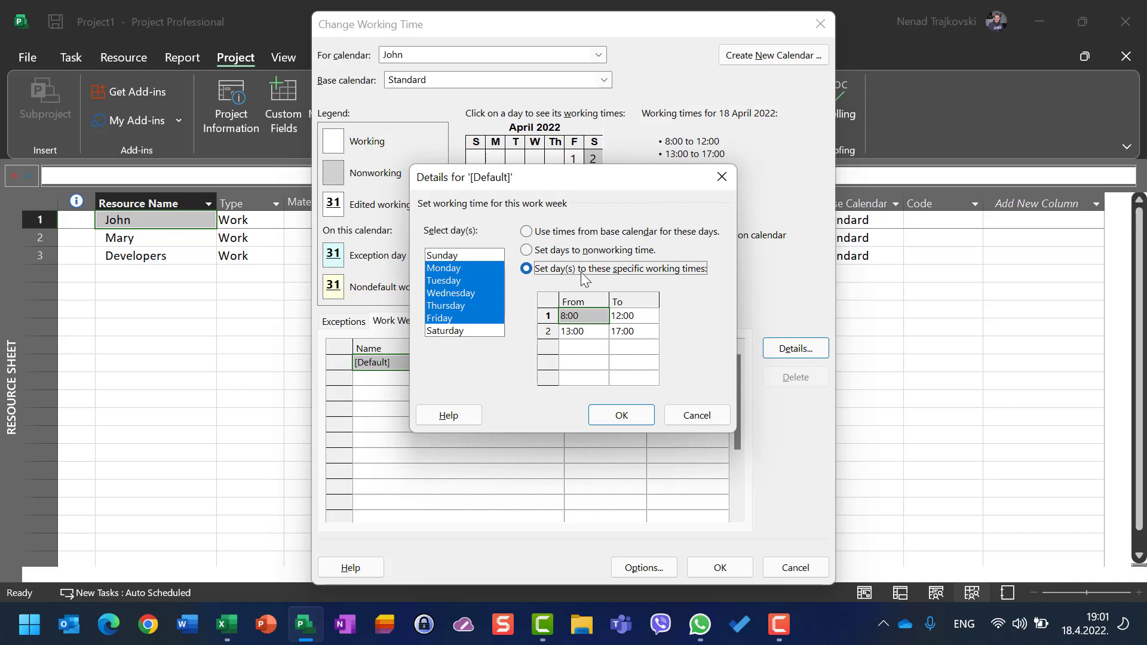
left_click(548, 330)
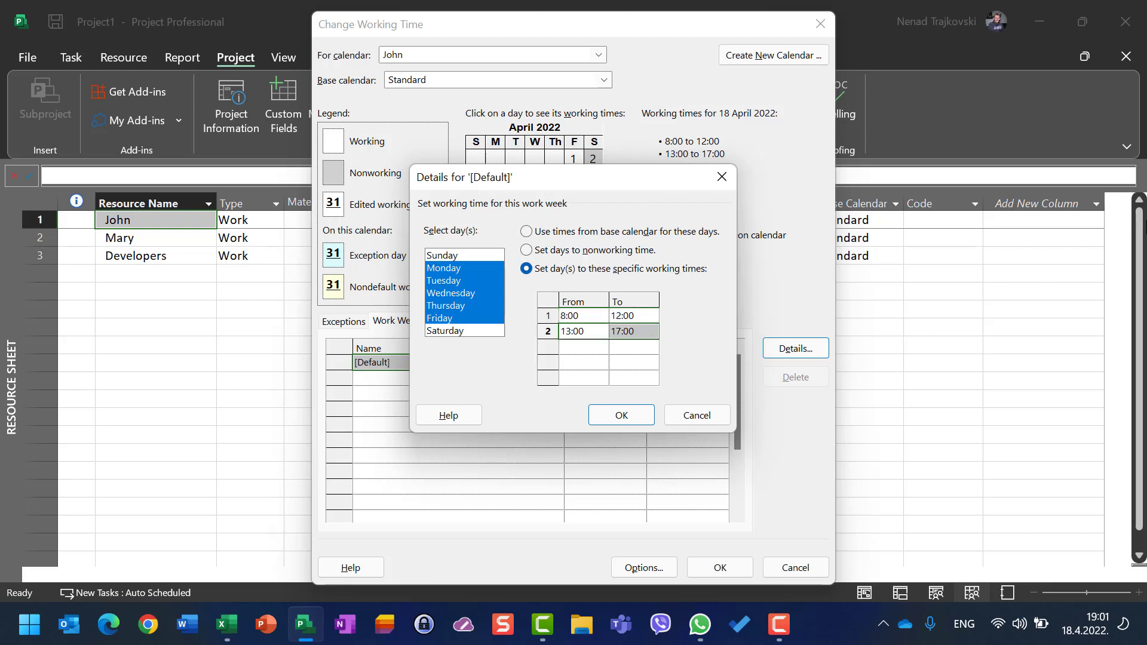
key("Delete")
left_click(630, 413)
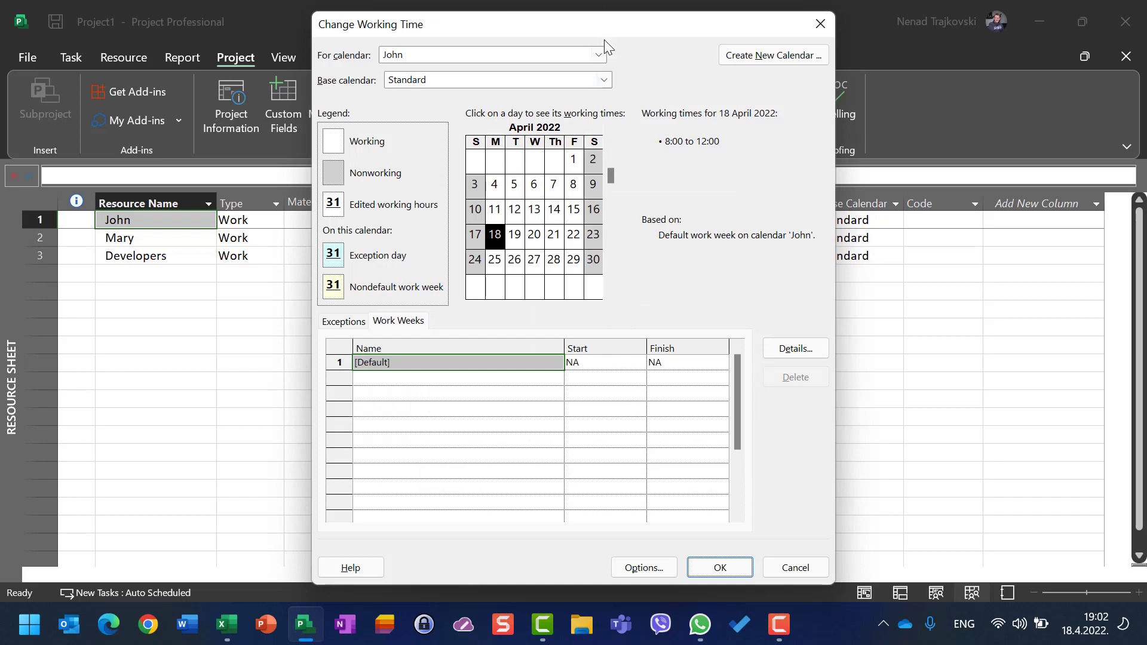
left_click(600, 55)
left_click(463, 123)
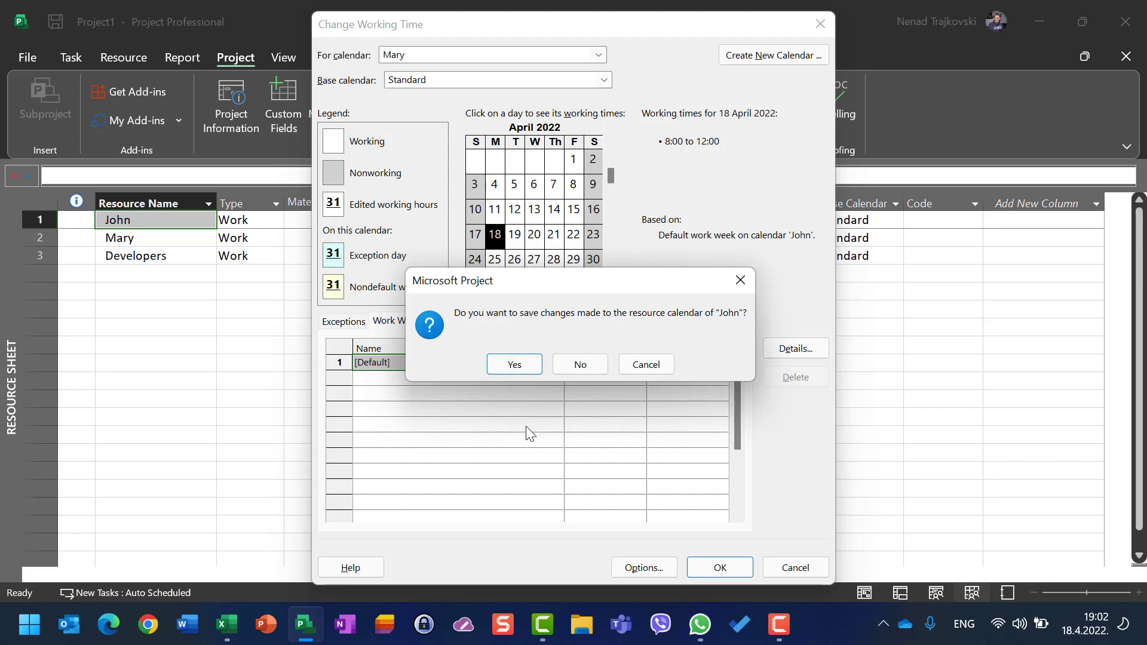
left_click(526, 370)
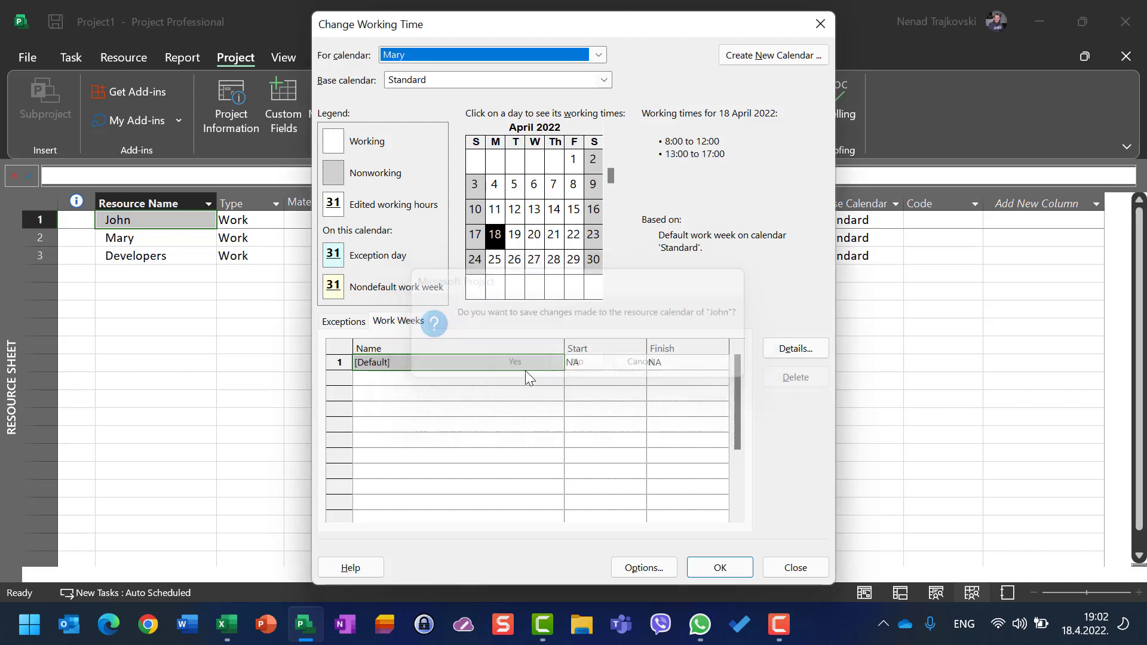
Step: Limit Mary's default work week to 8:00–12:00 on Monday through Friday by removing the afternoon period
left_click(796, 349)
left_click(455, 268)
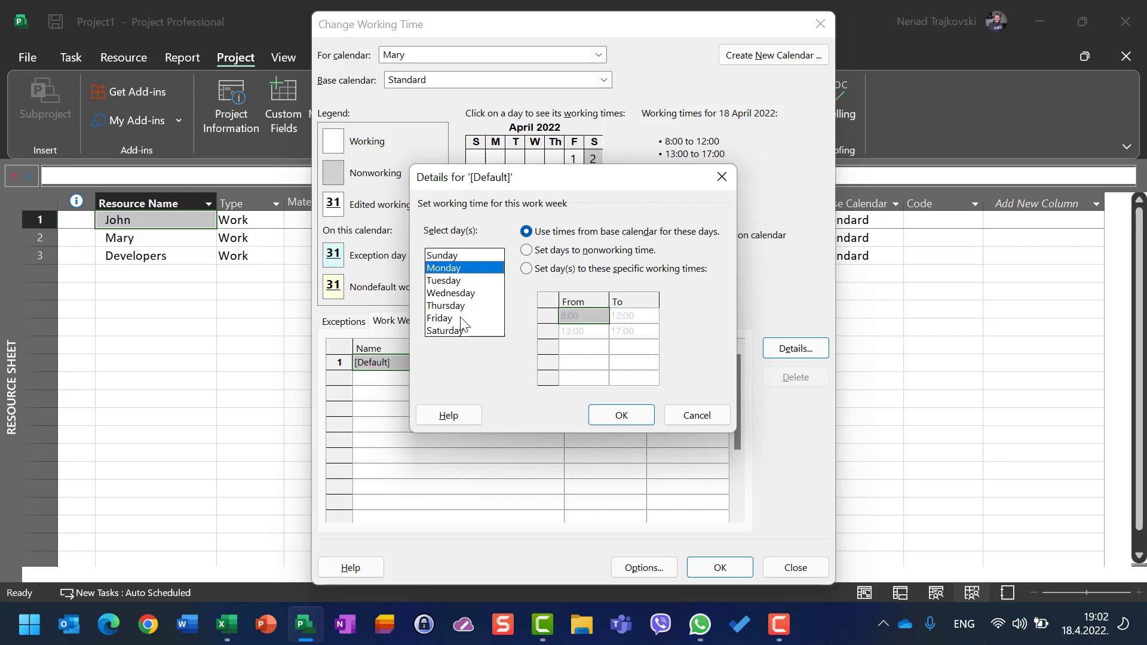
left_click(434, 319, "shift")
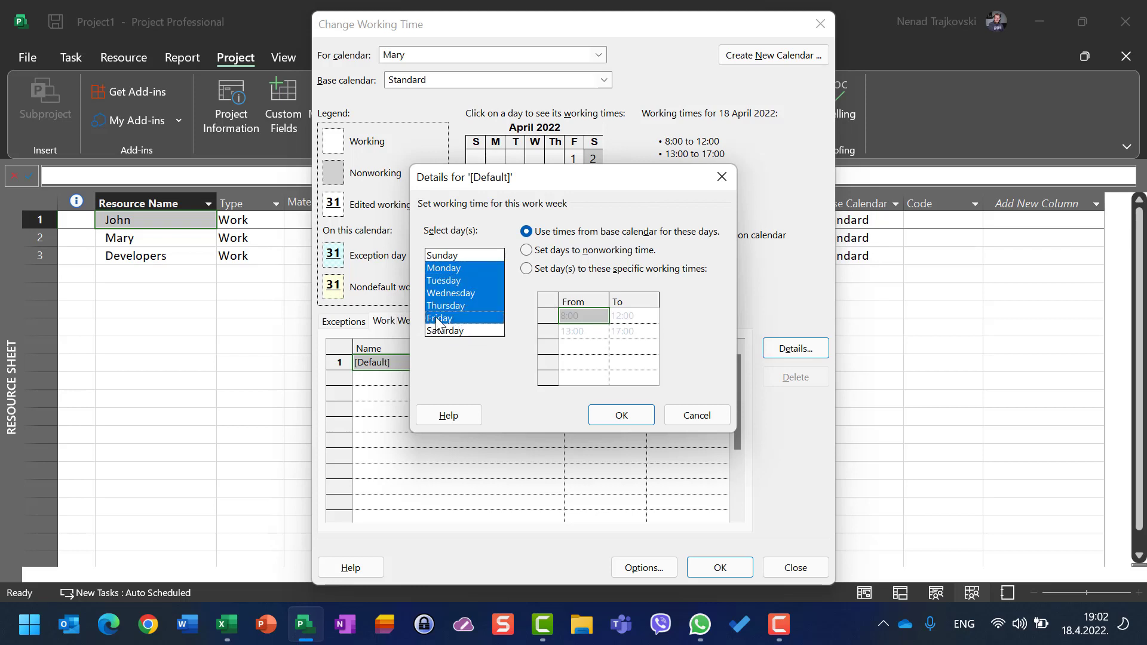
left_click(526, 269)
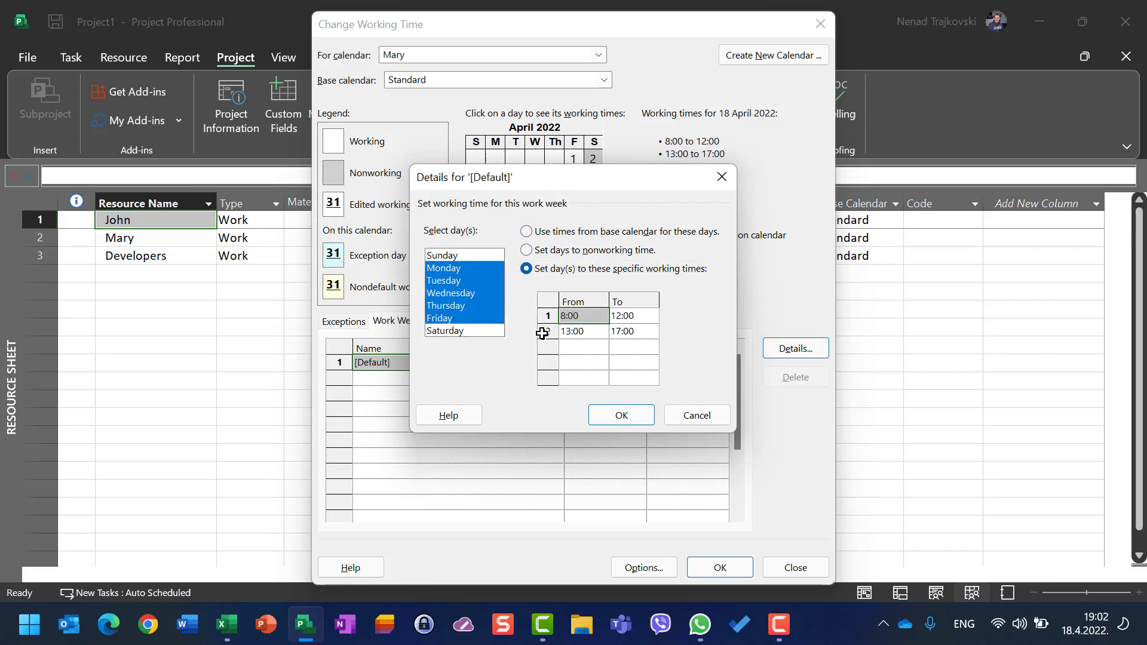
left_click(544, 333)
key("Delete")
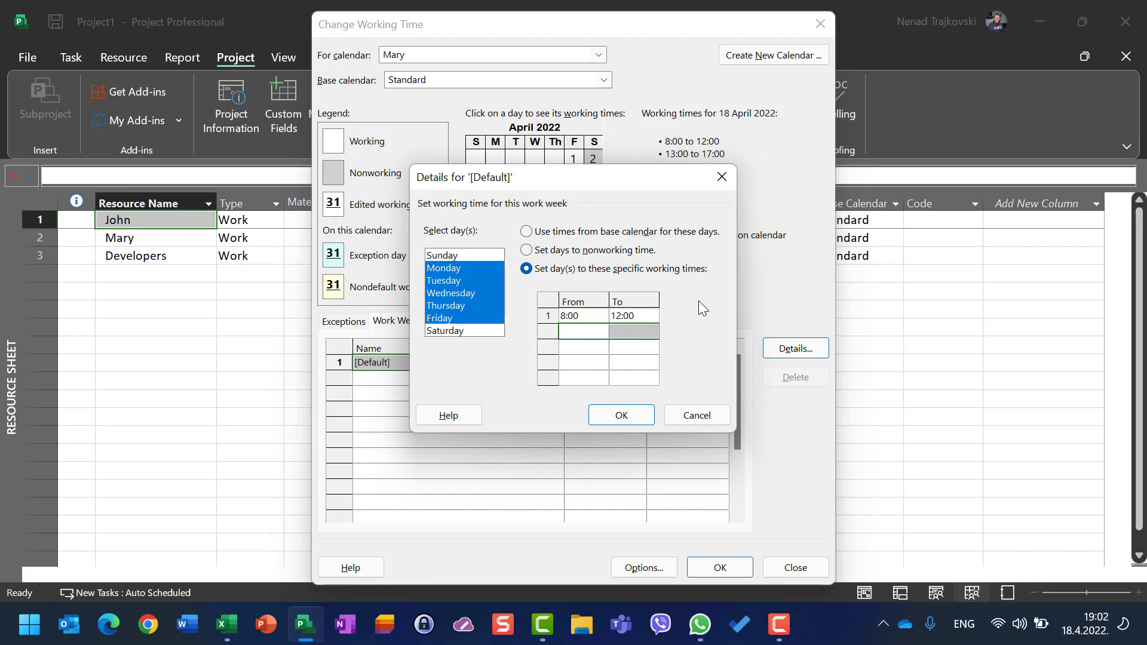
left_click(639, 415)
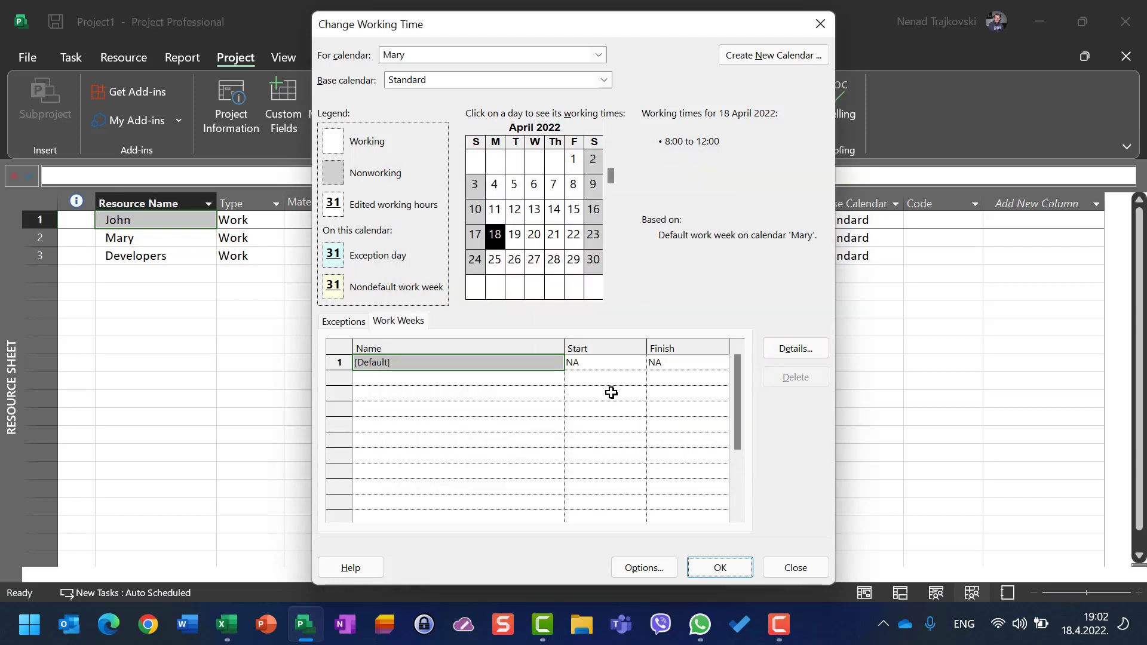
left_click(454, 60)
left_click(427, 136)
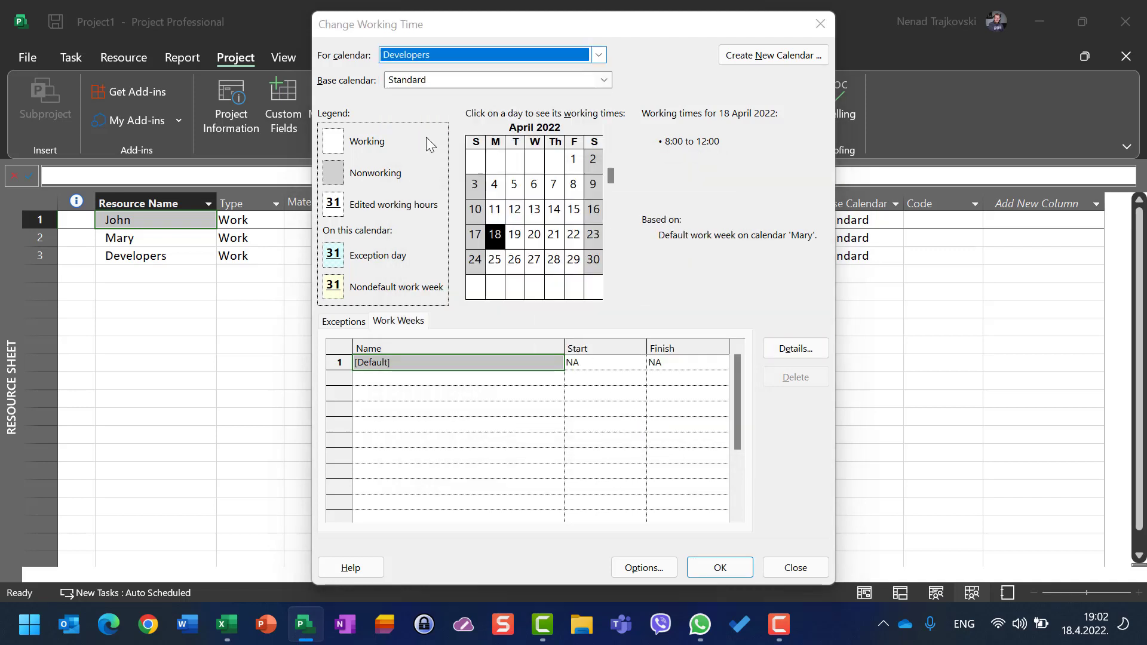
left_click(517, 370)
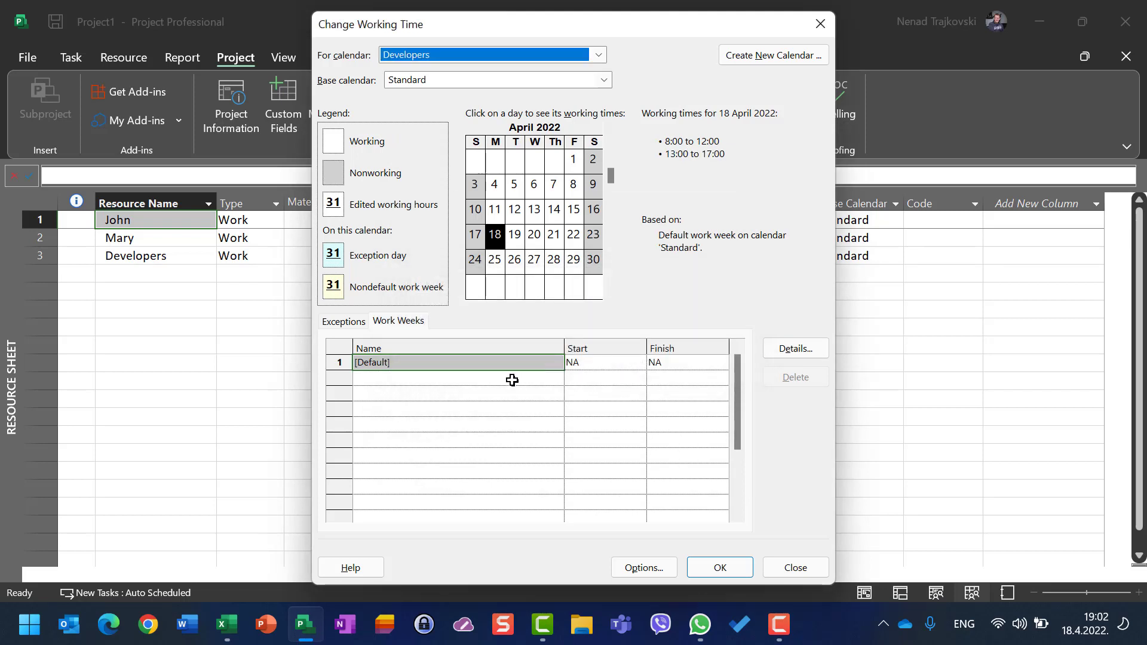
Step: Limit the Developers' default work week to 8:00–12:00 Monday through Friday and close the working time dialog
left_click(796, 353)
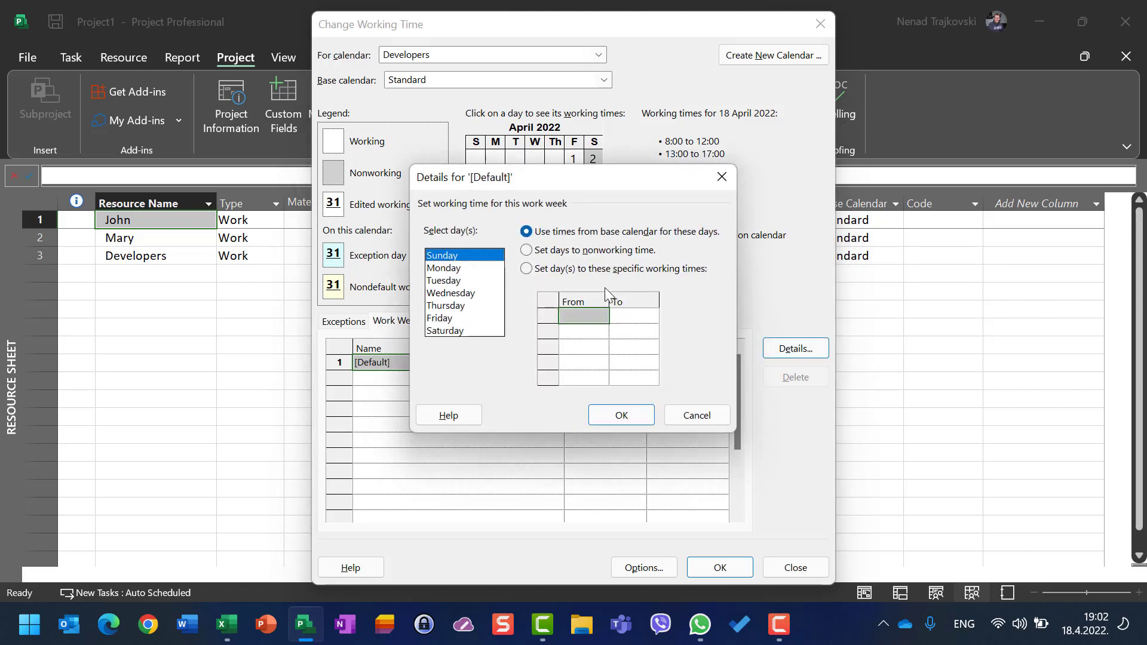
left_click(439, 270)
left_click_drag(441, 270, 449, 323)
left_click(526, 268)
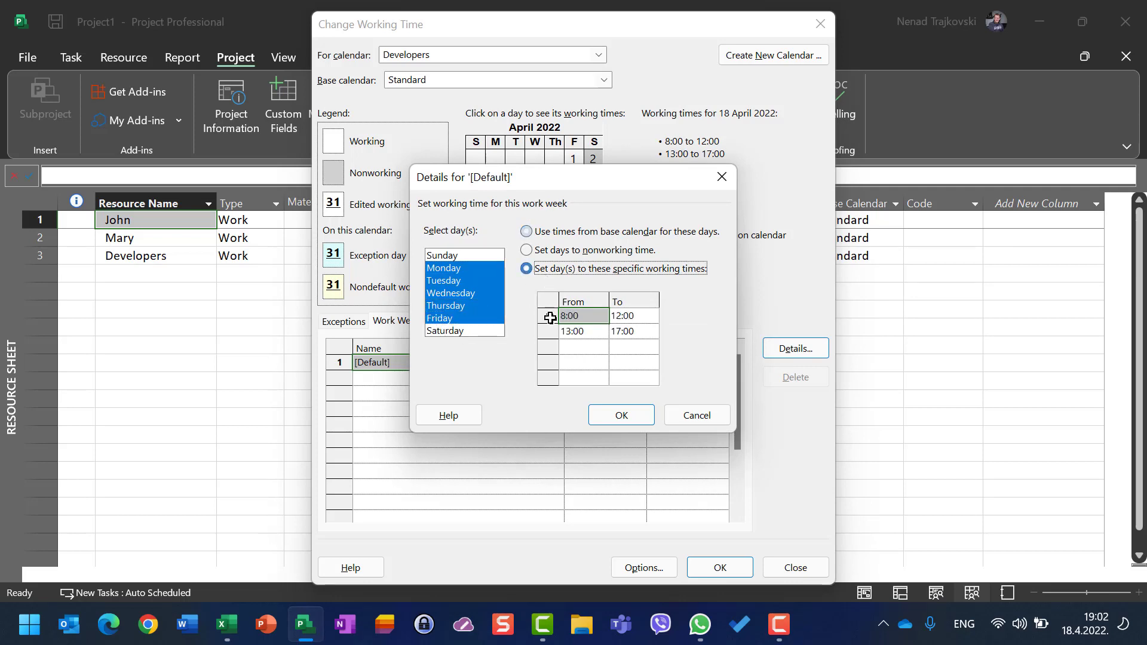
left_click(548, 331)
key("Delete")
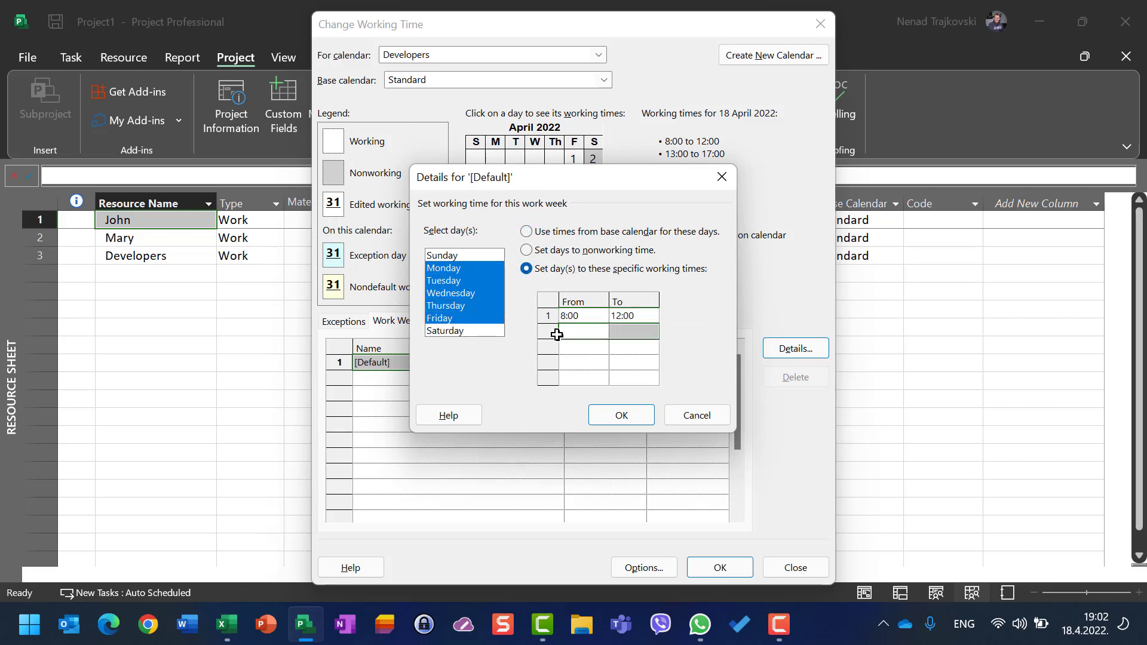
left_click(623, 417)
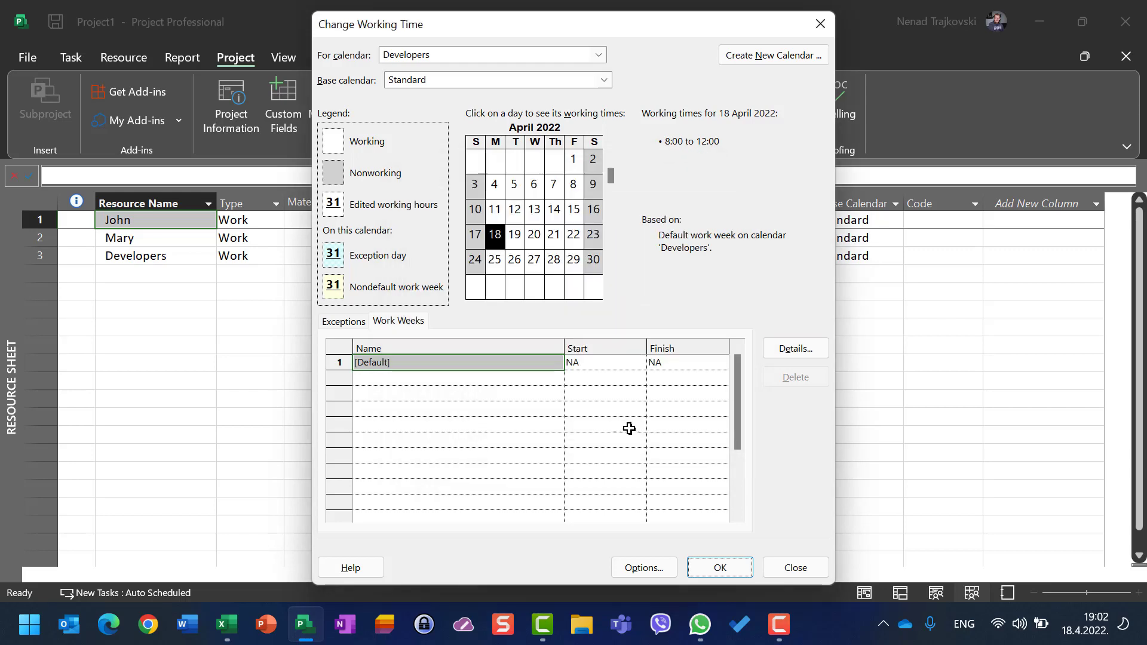
left_click(719, 568)
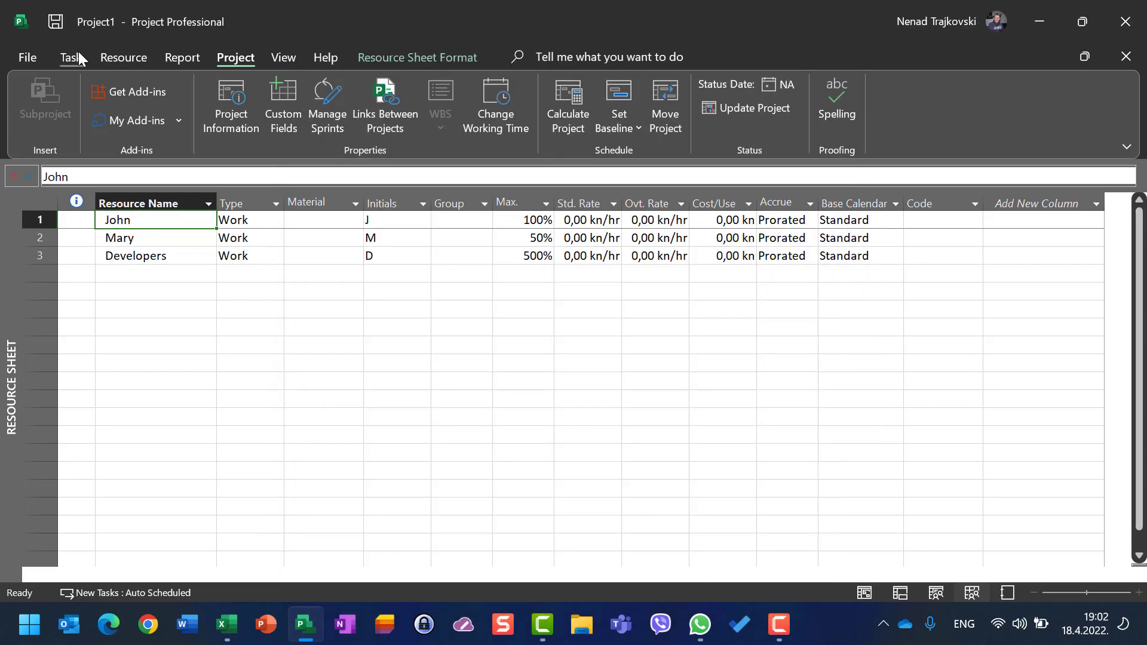
Step: In the Gantt Chart, assign John at 100% units to Jonh's Task
left_click(77, 54)
left_click(82, 98)
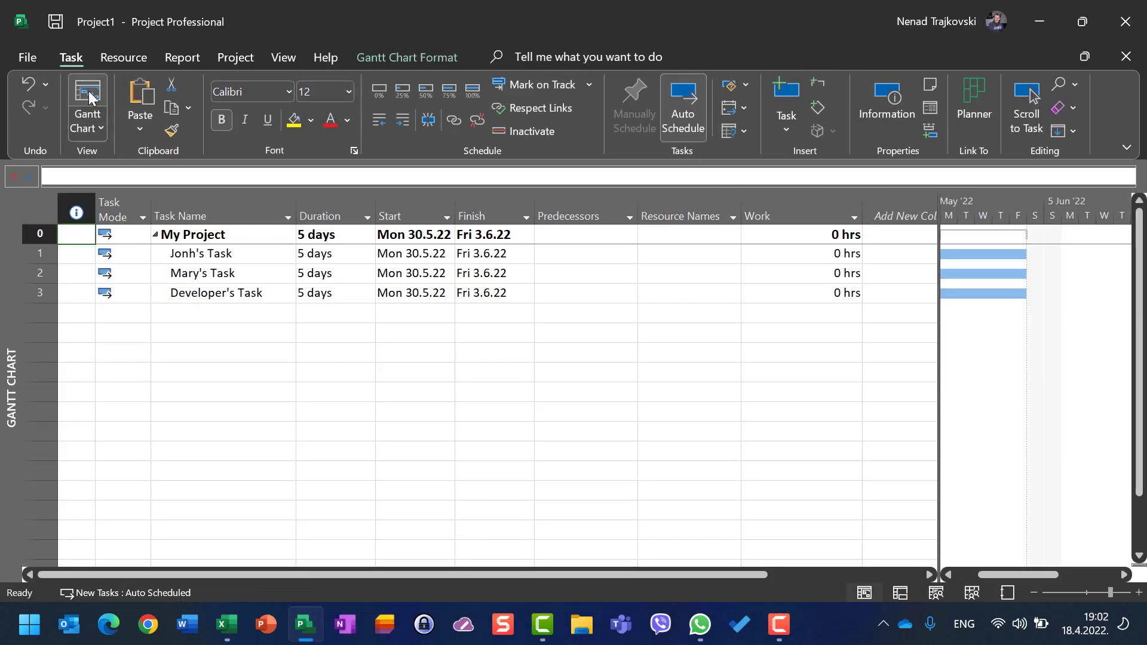
left_click(36, 256)
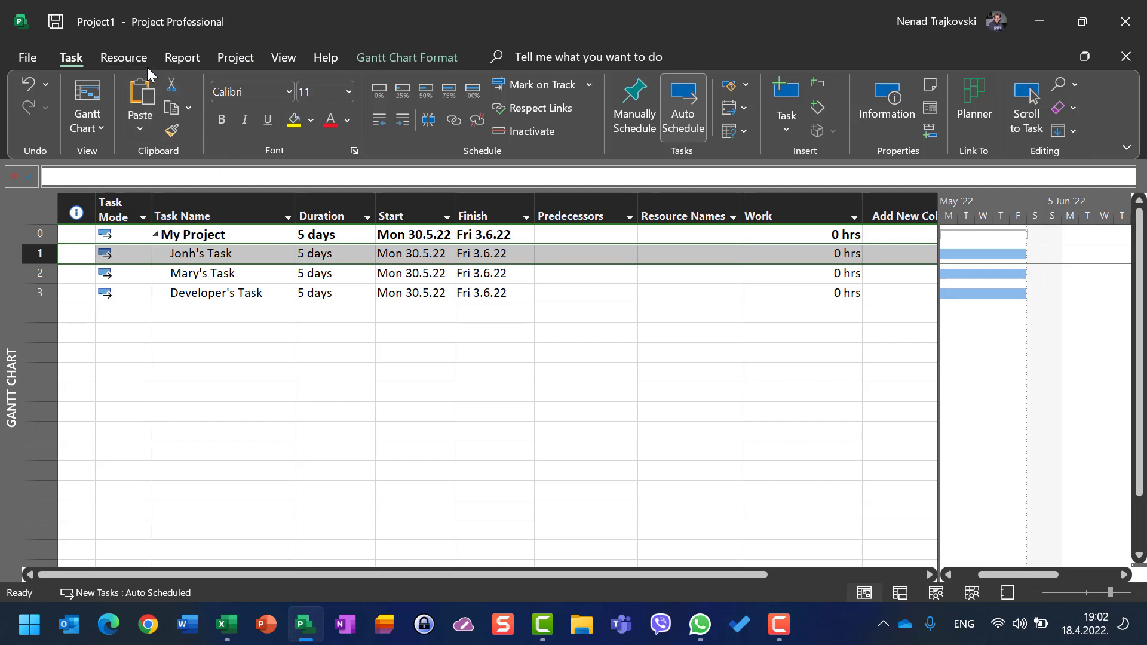
left_click(123, 57)
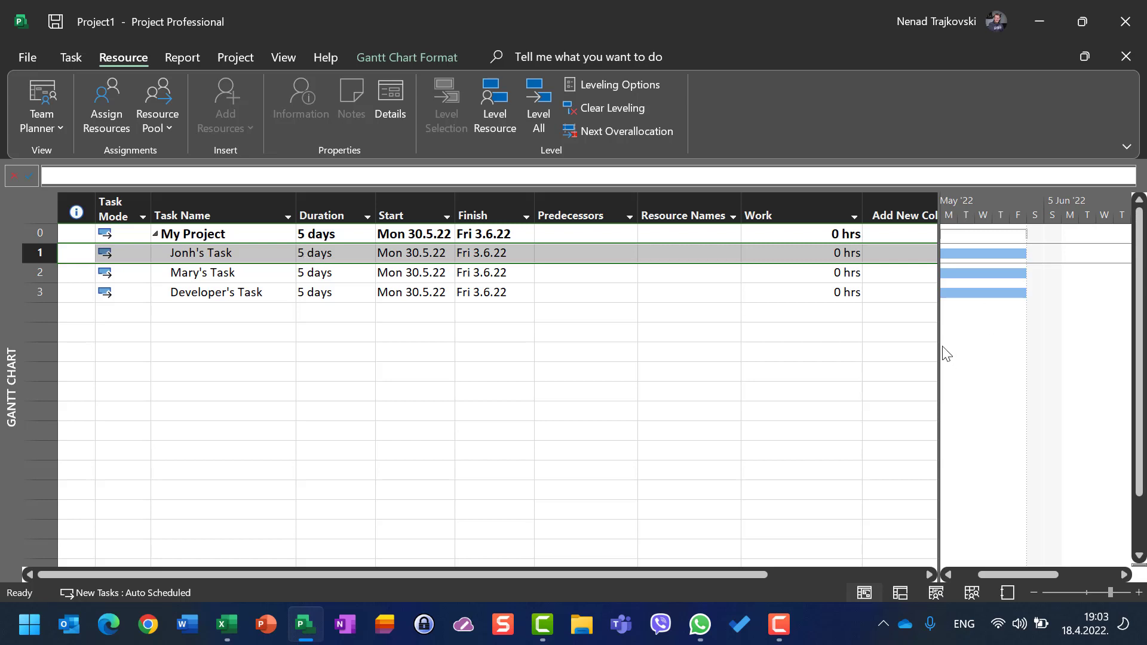
left_click_drag(937, 346, 875, 348)
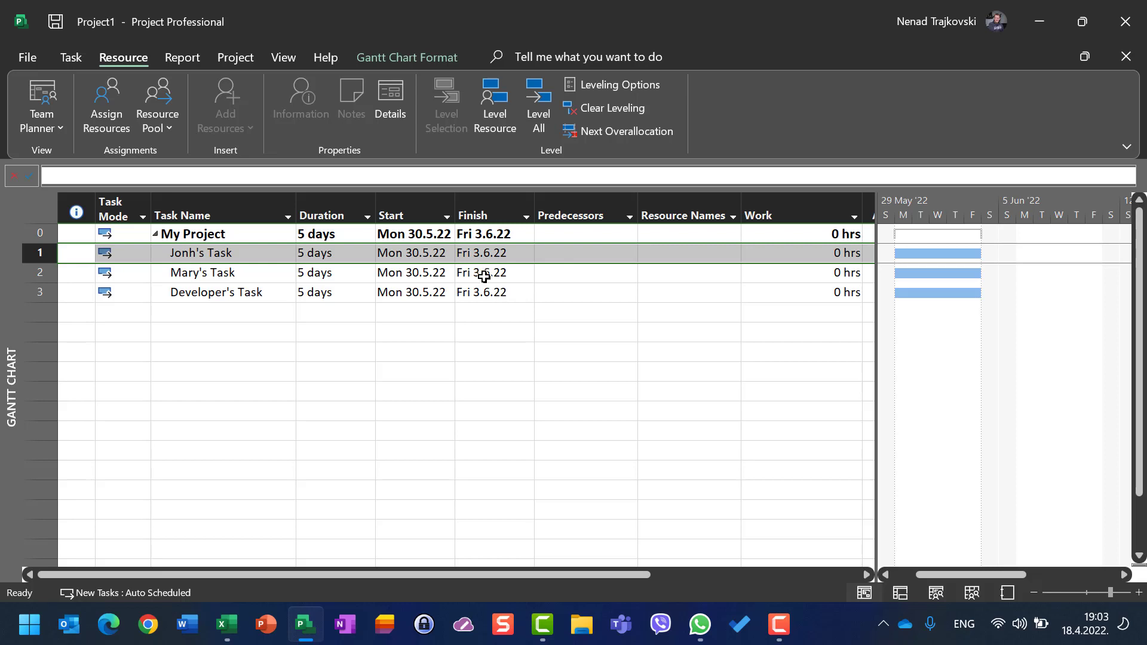
left_click(98, 109)
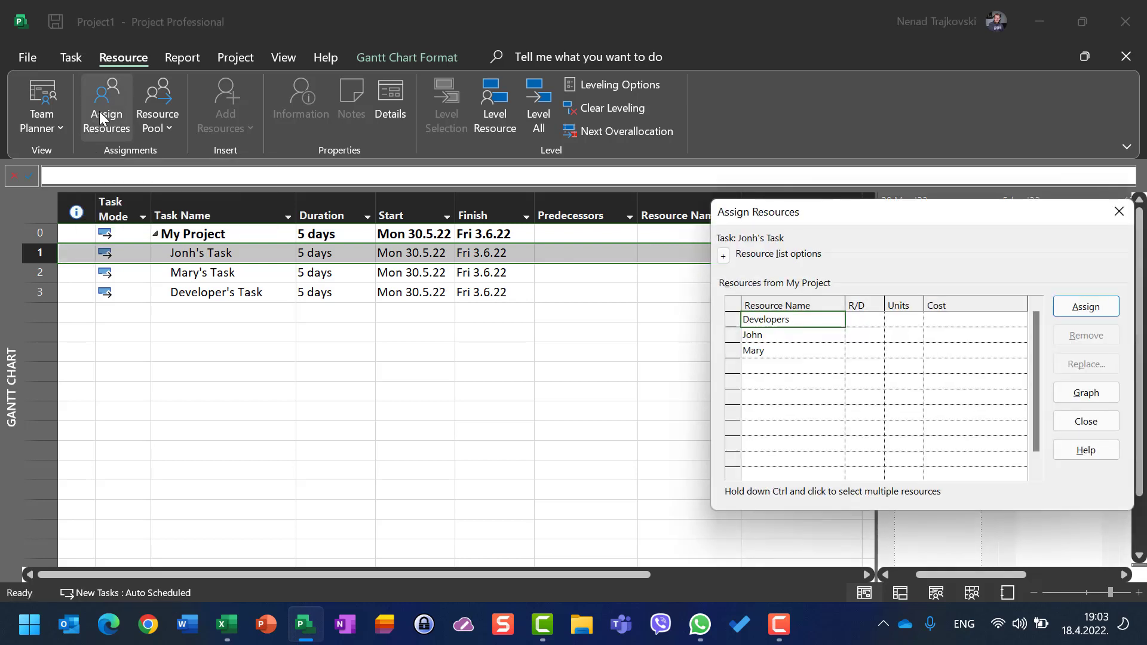
left_click(912, 337)
type("100")
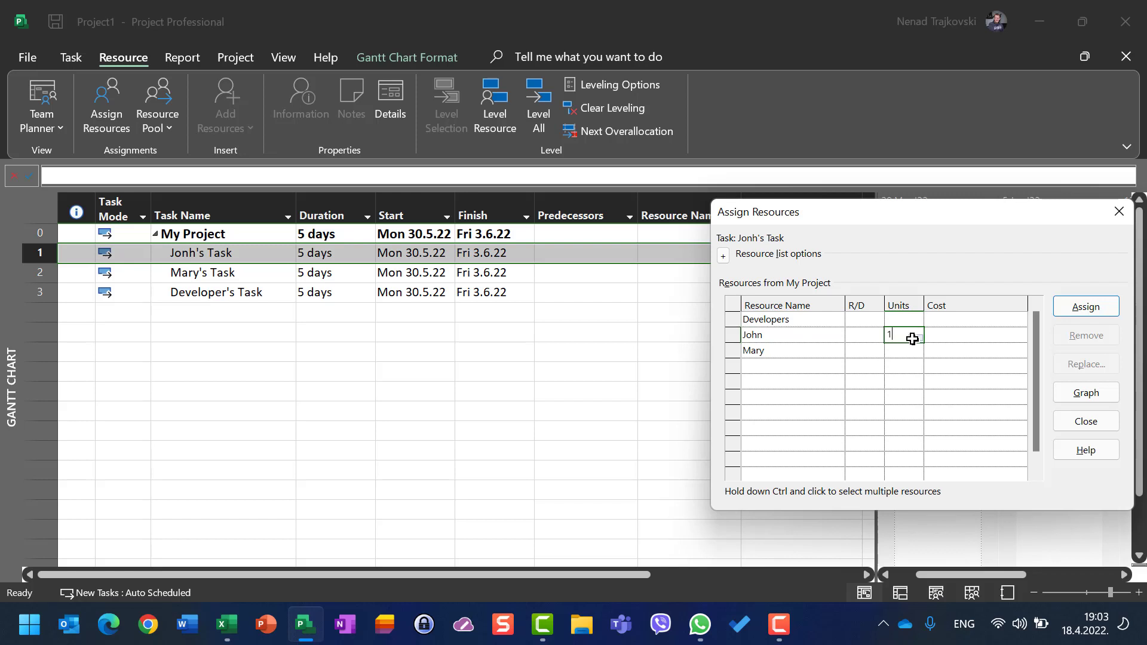
left_click(1076, 307)
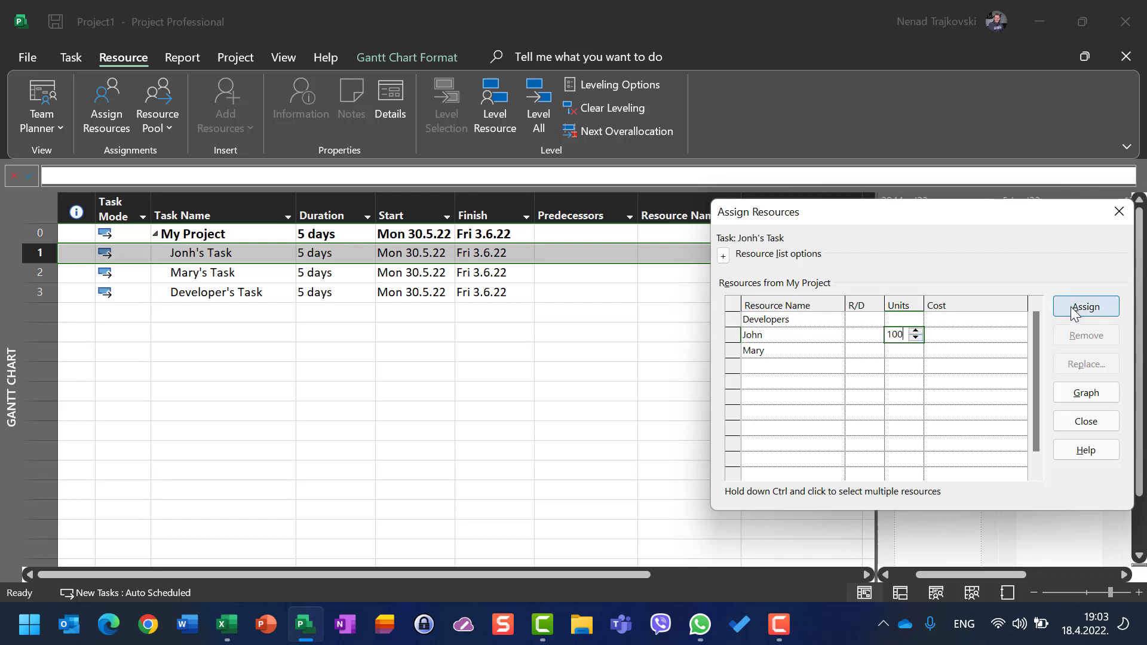
left_click(1093, 419)
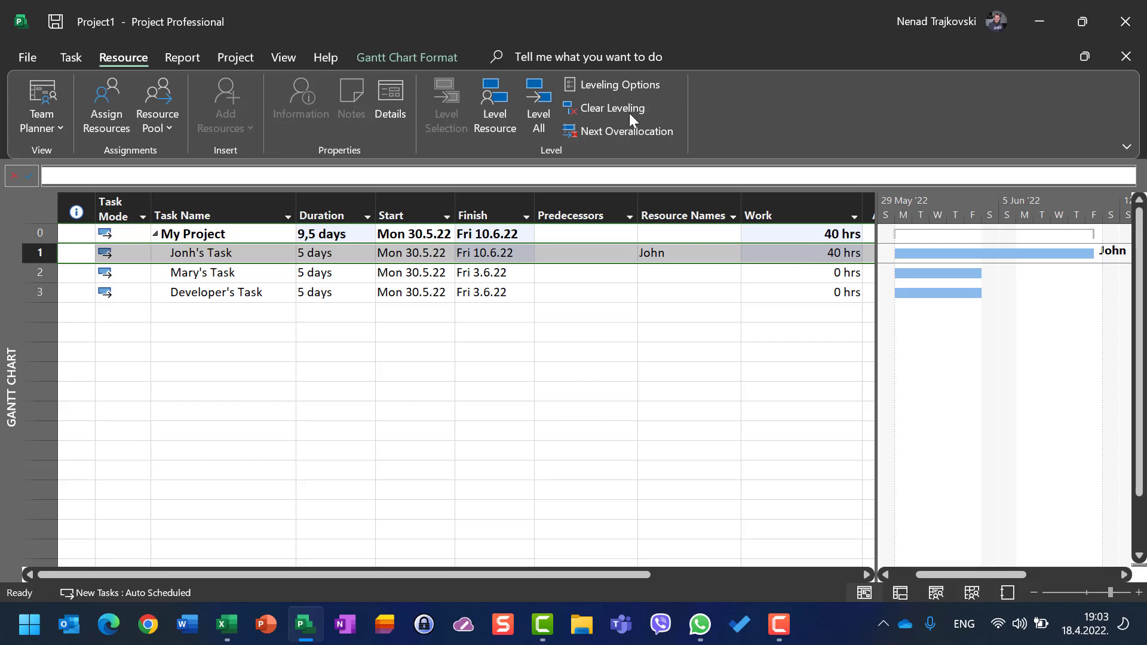
Step: Open the project's Schedule options and examine the hours-per-day setting for Jonh's Task duration
left_click(340, 258)
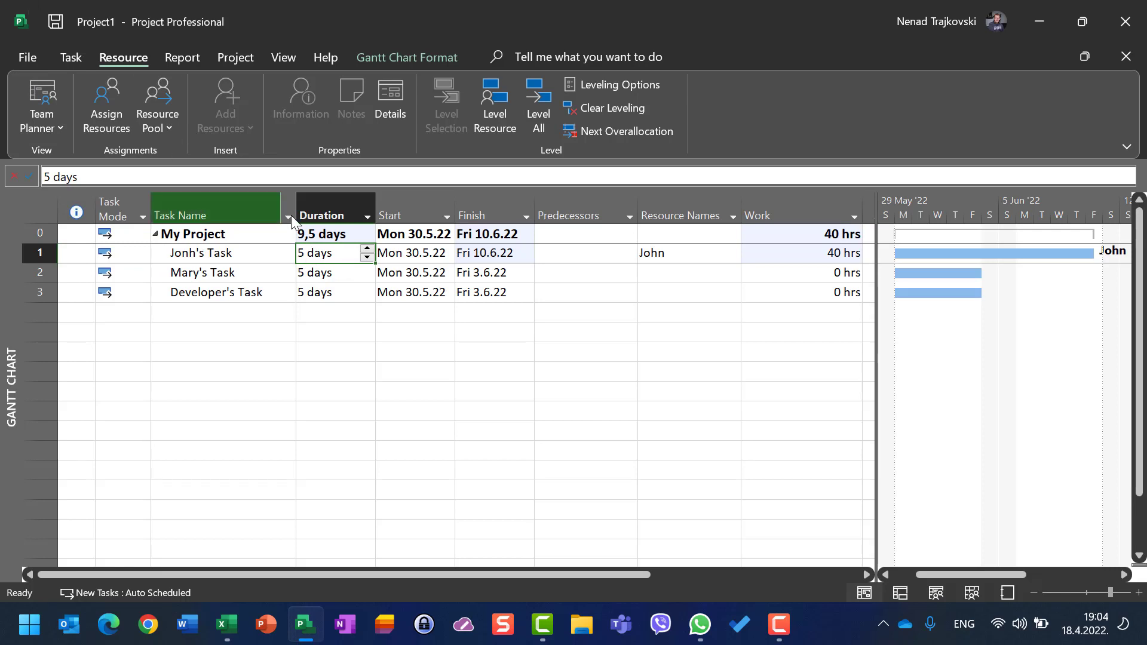
left_click(27, 59)
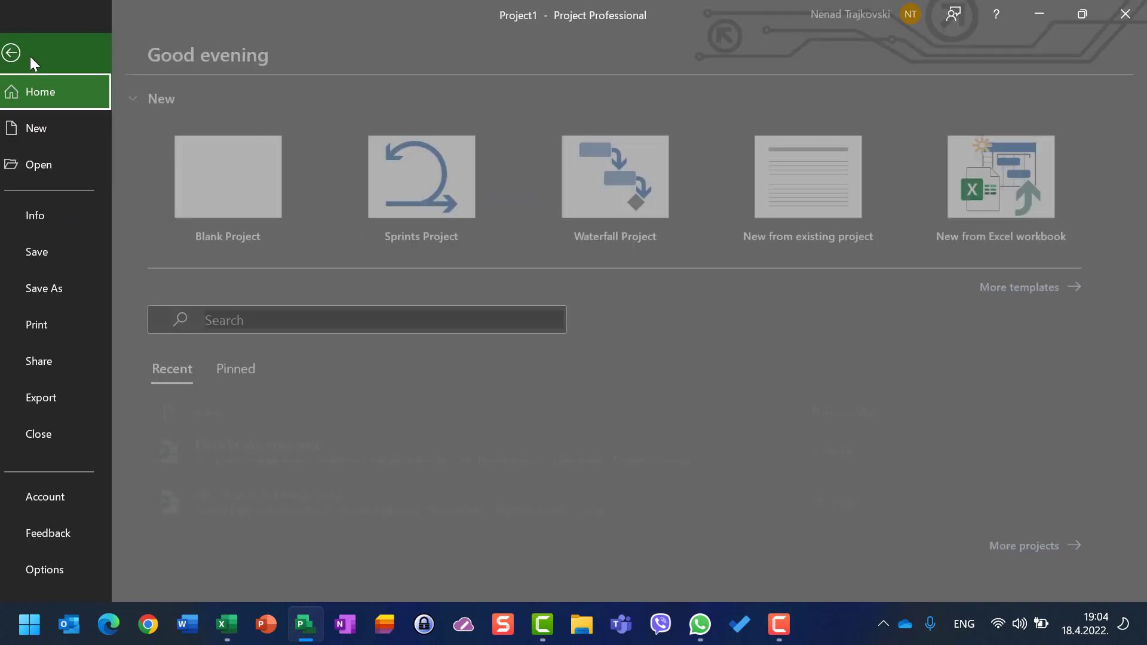
left_click(64, 567)
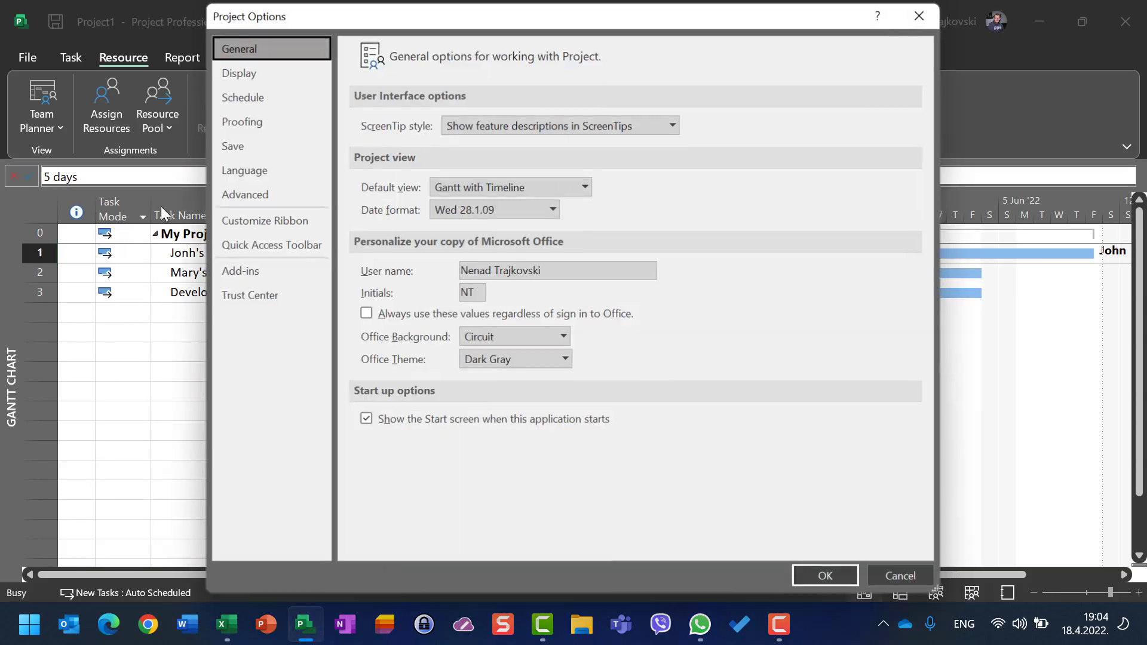
left_click(242, 97)
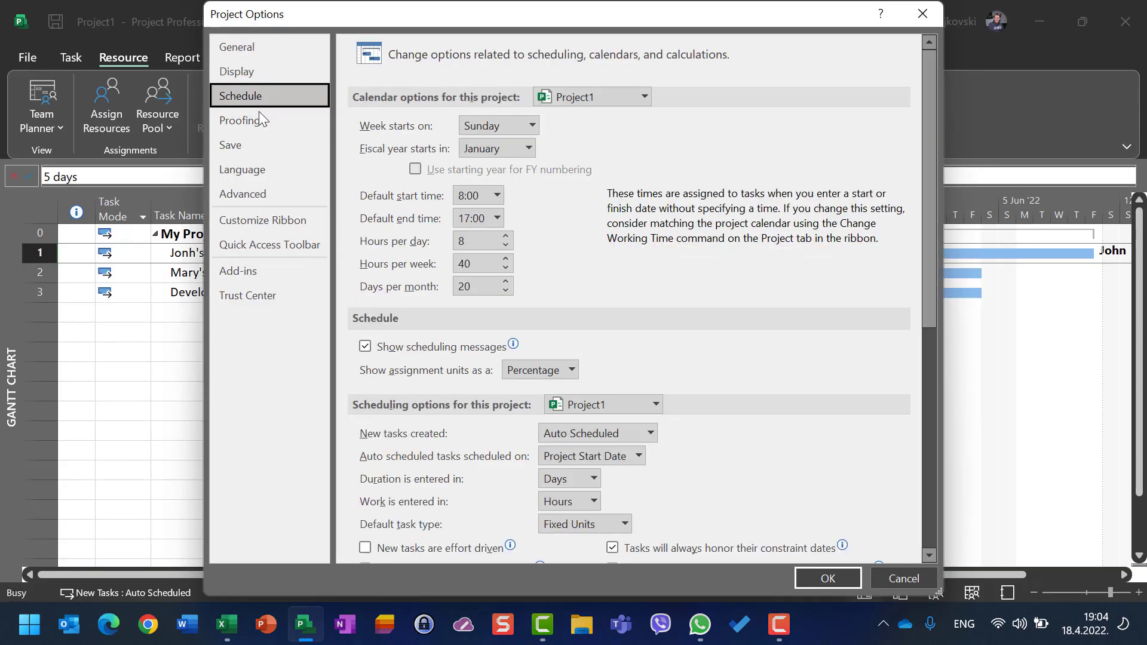
double_click(477, 241)
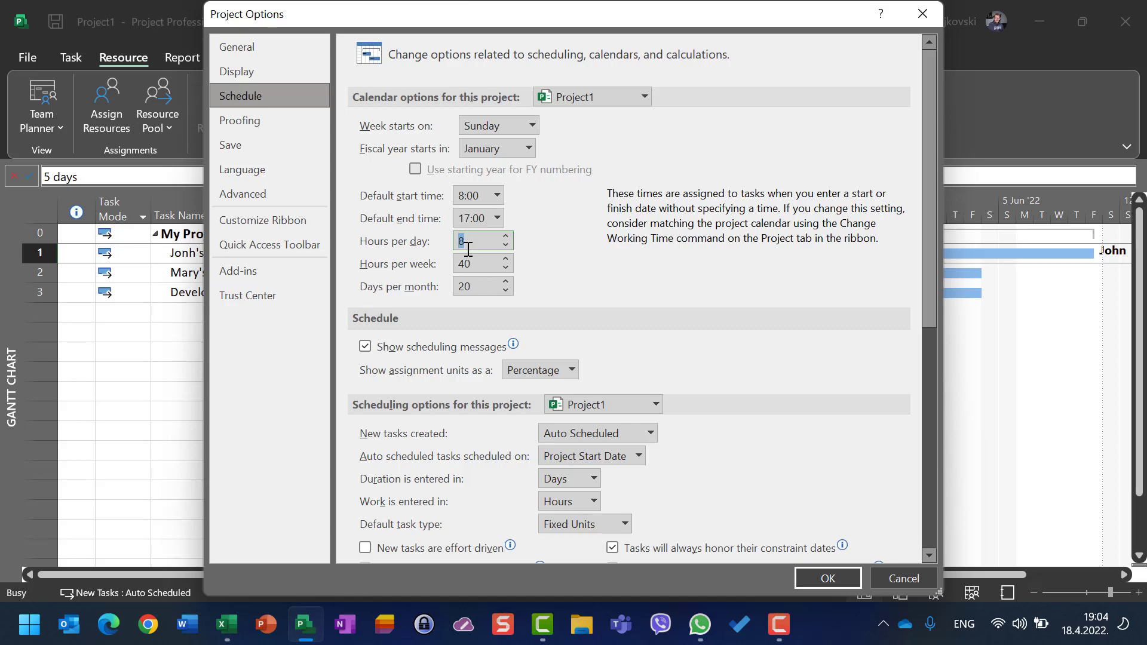
key("Return")
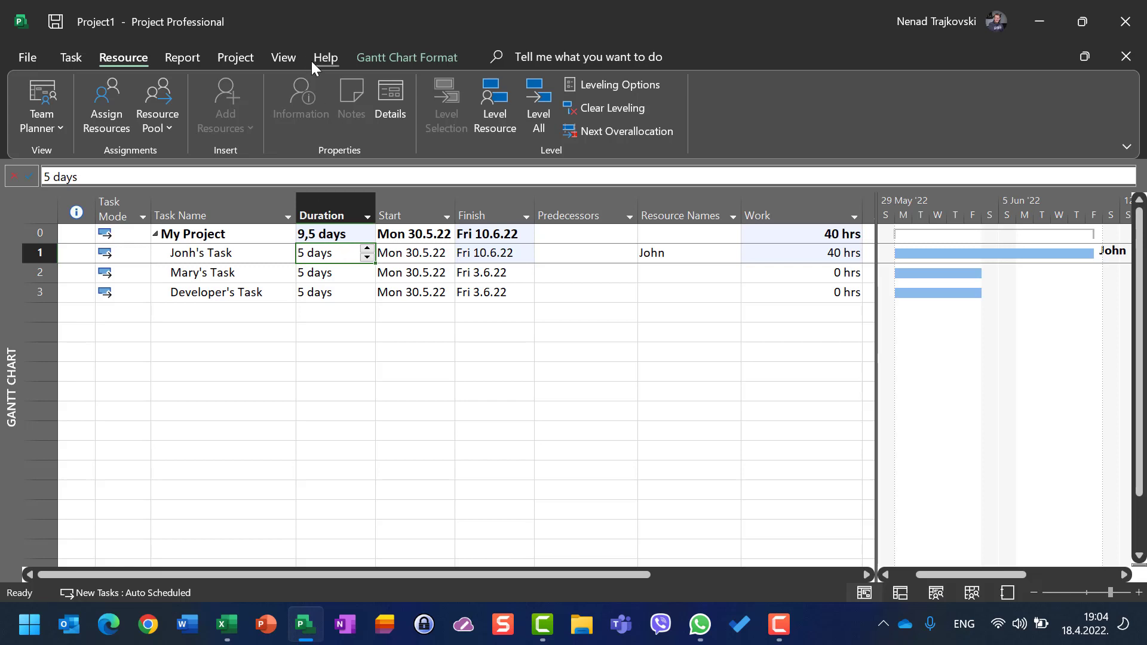
Step: Switch to the Task Usage view and select John's assignment under Jonh's Task
left_click(288, 57)
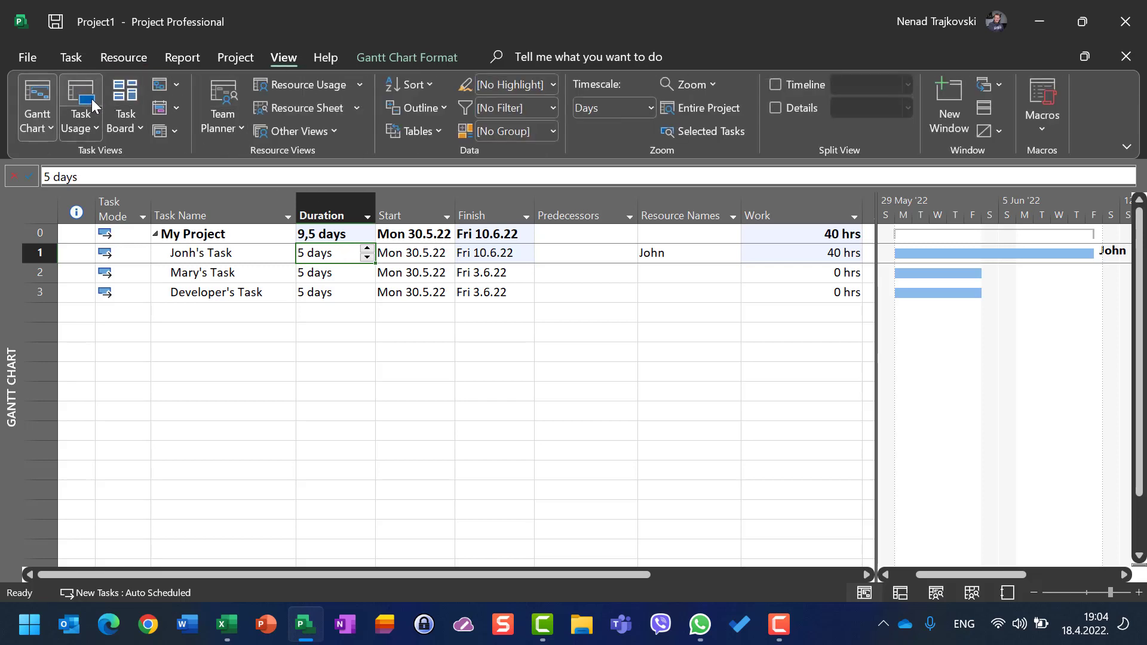
left_click(81, 99)
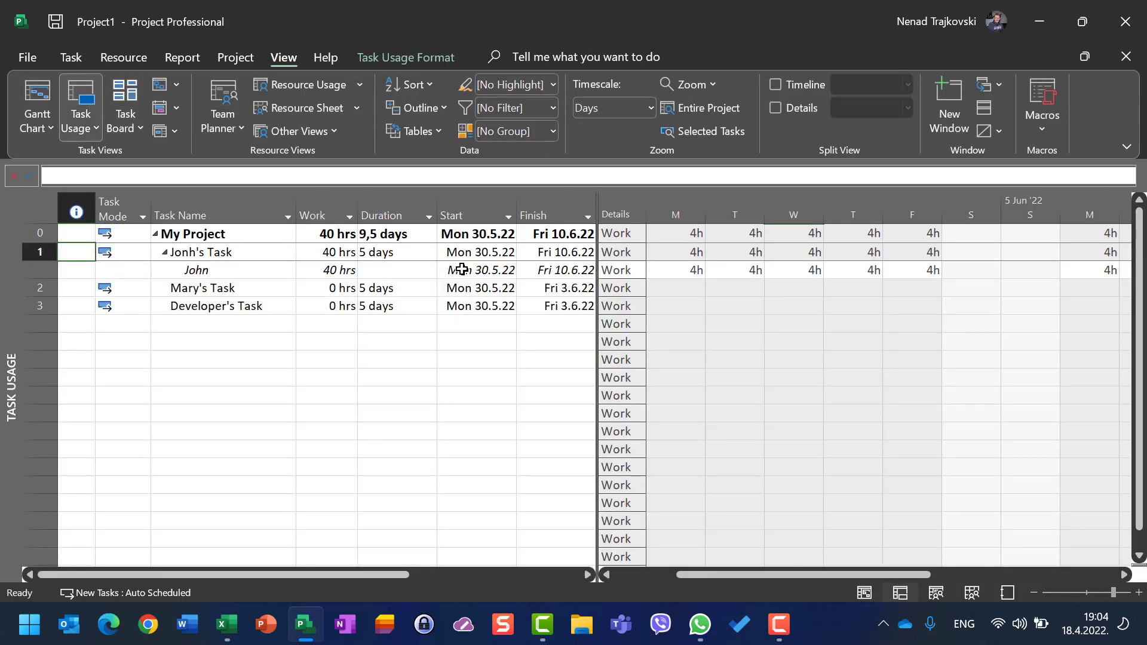
left_click(341, 269)
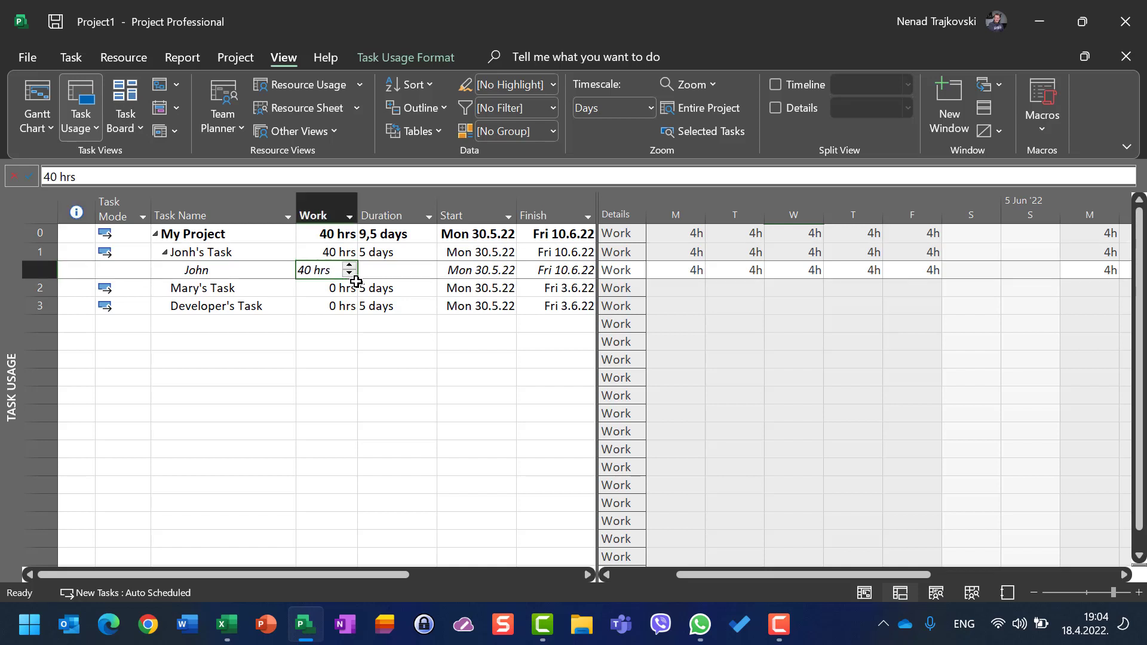
Step: Examine John's daily work hours across the timescale for Jonh's Task
left_click(692, 273)
key("Right")
key("Right")
key("Right")
key("Right")
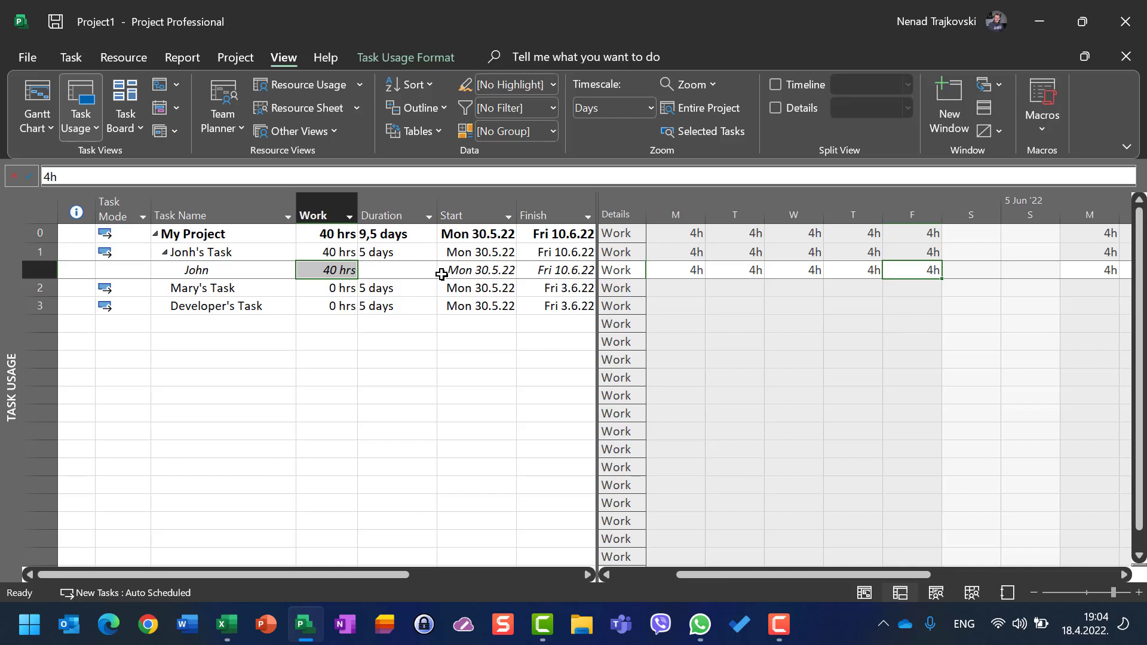
left_click(700, 275)
left_click(729, 271)
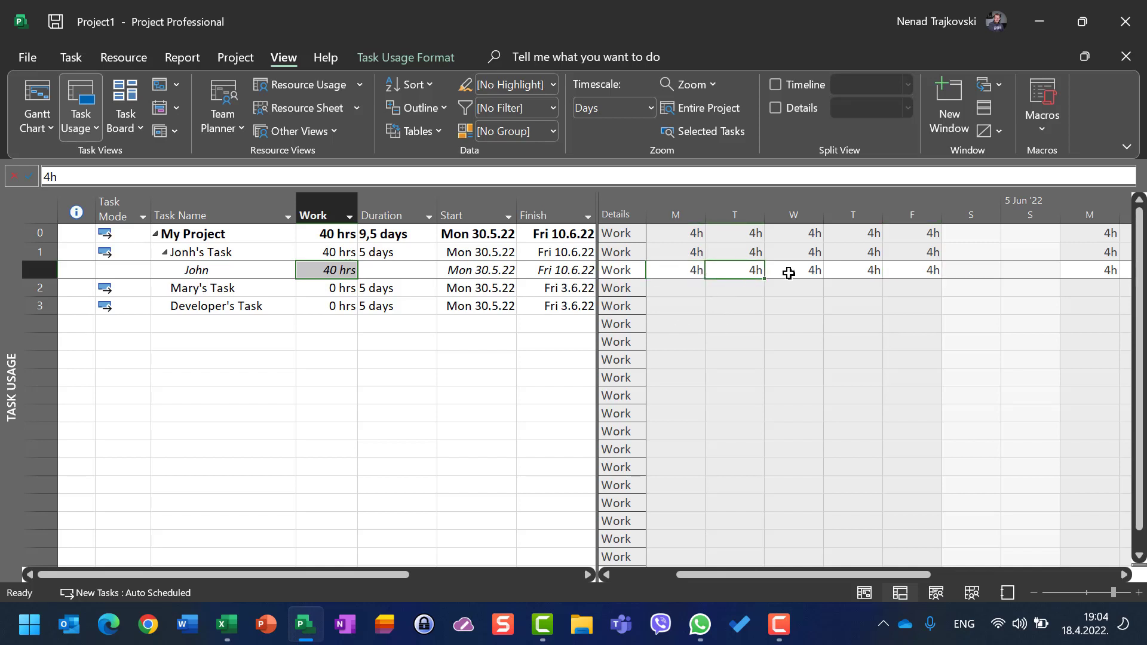
left_click(789, 274)
left_click(842, 275)
left_click(920, 273)
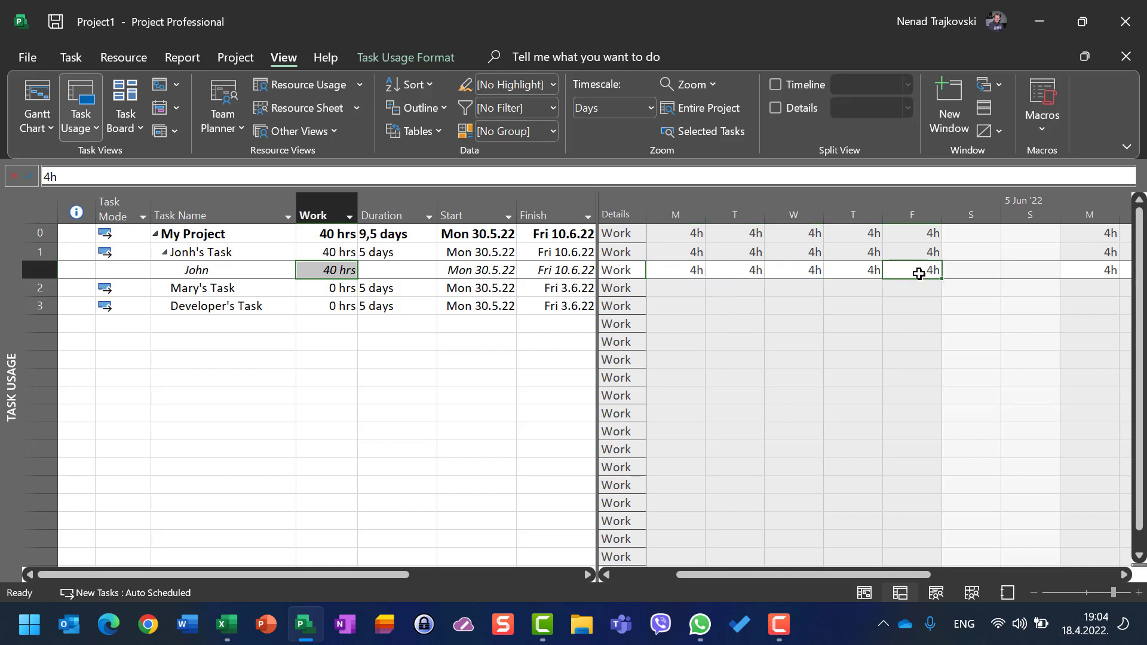
left_click(1105, 272)
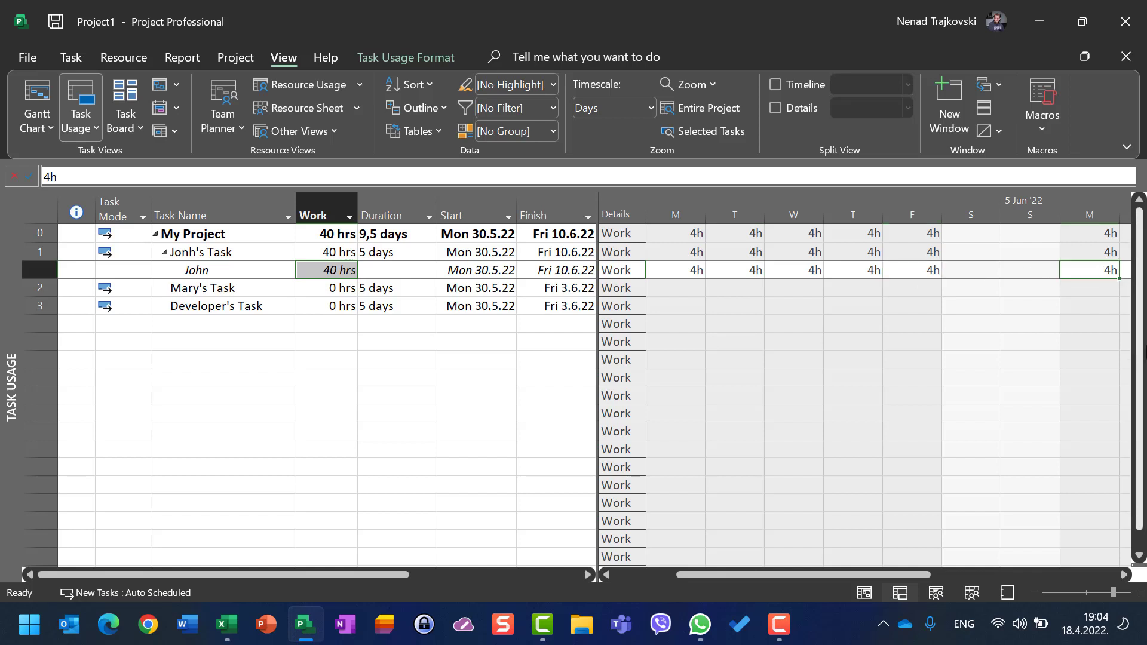
key("Right")
key("Right")
key("Right")
key("Right")
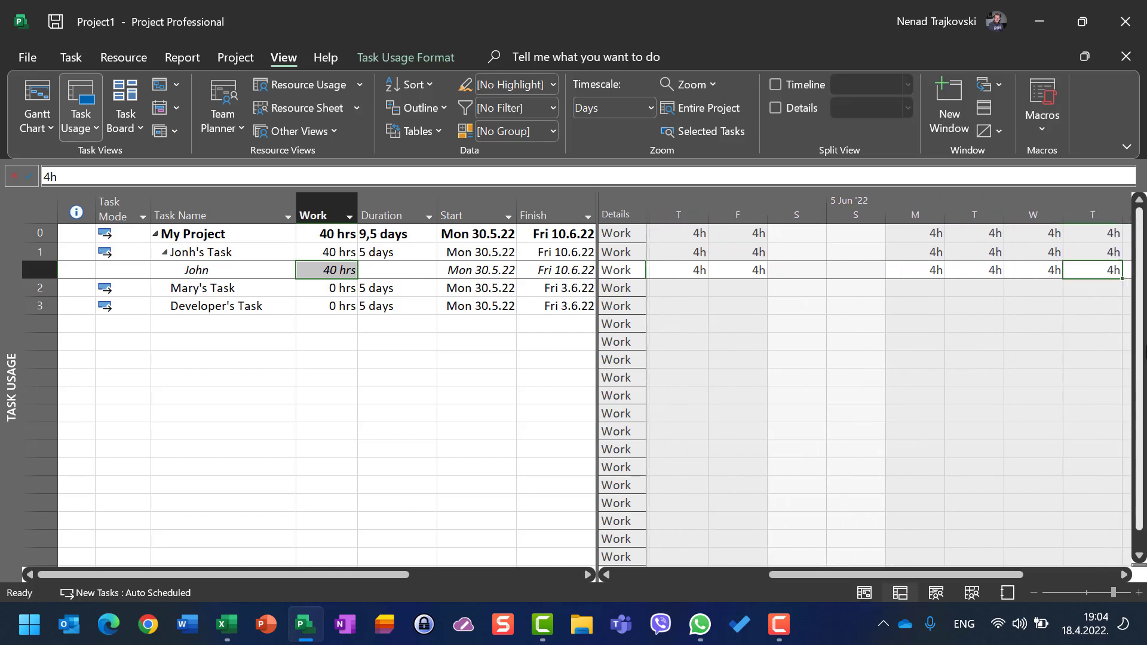
key("Right")
key("Left")
key("Left")
key("Left")
key("Left")
key("Left")
key("Left")
key("Left")
key("Left")
key("Left")
key("Left")
key("Left")
key("Left")
key("Left")
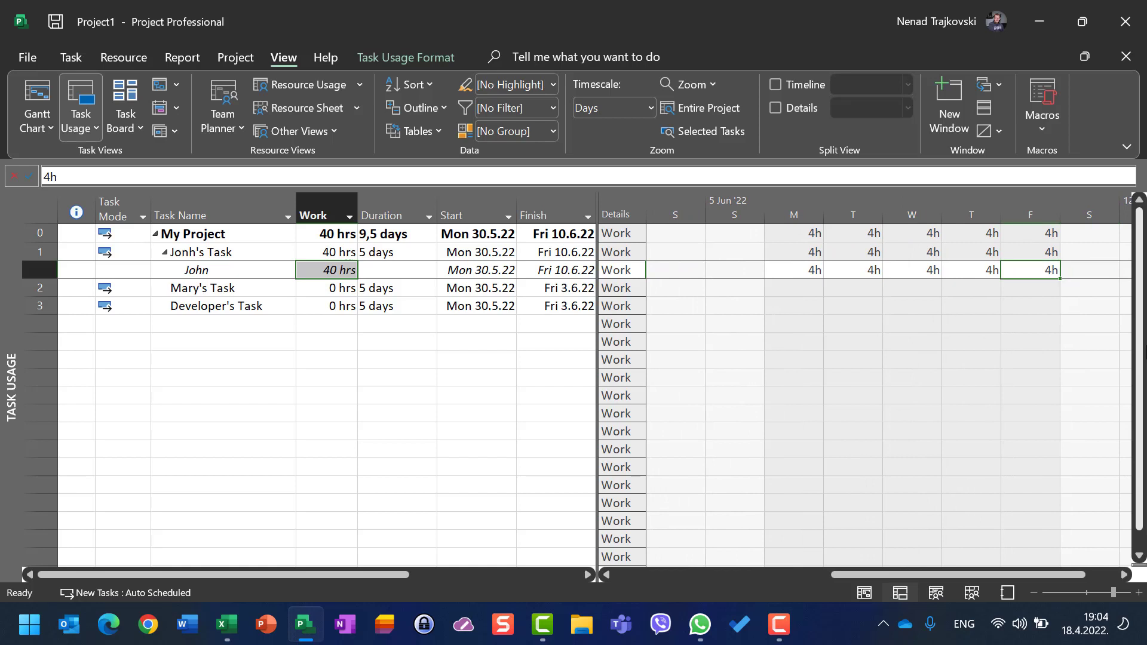
key("Left")
key("Left")
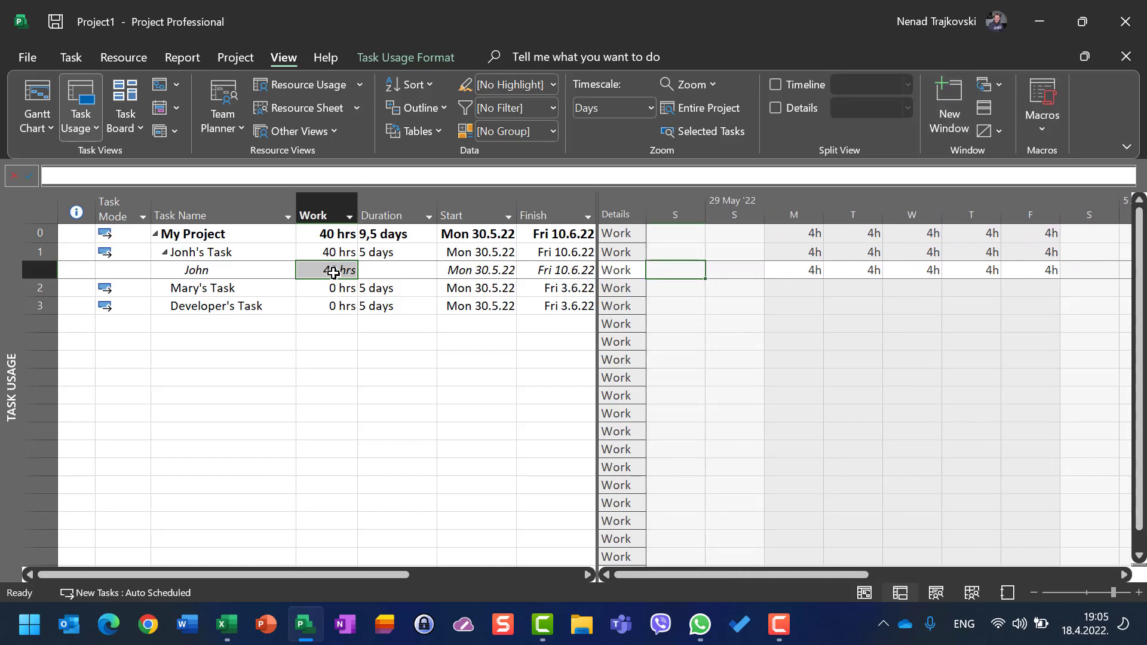
Step: Open the project's Schedule options to compare the hours-per-day setting with Jonh's Task duration, then cancel
left_click(397, 257)
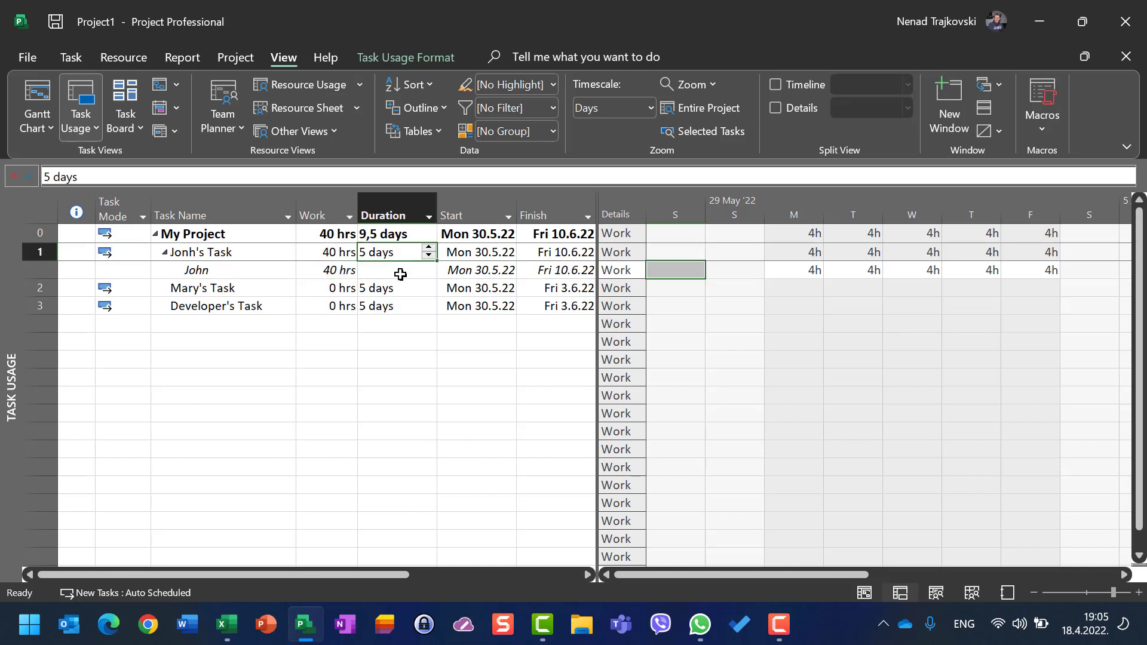
left_click(28, 57)
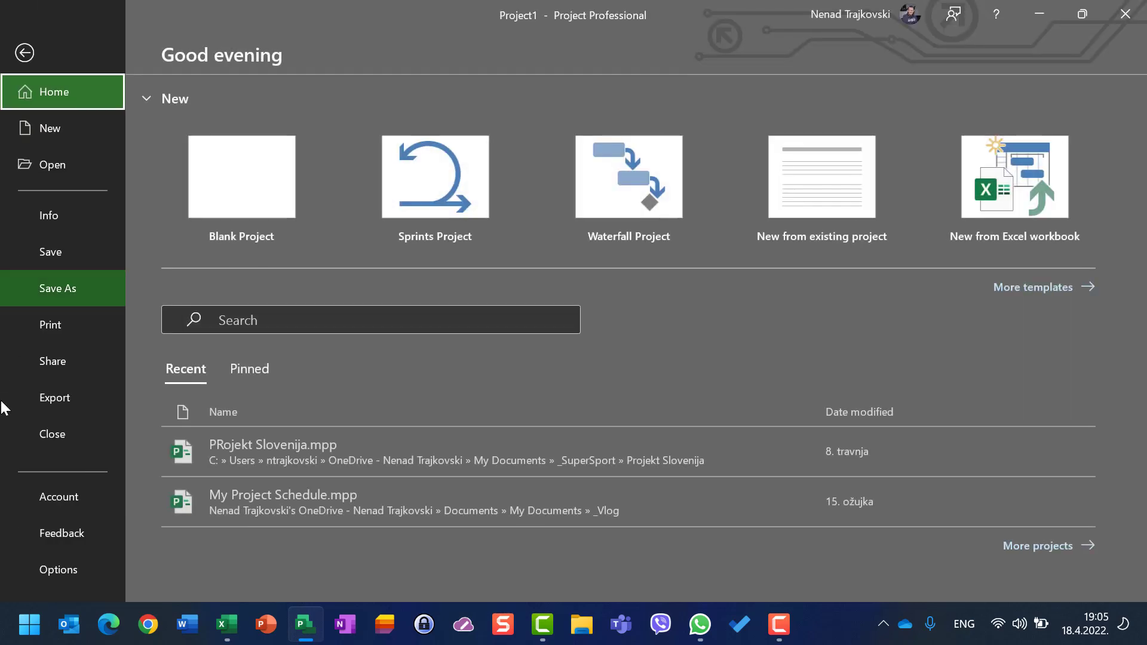
left_click(53, 567)
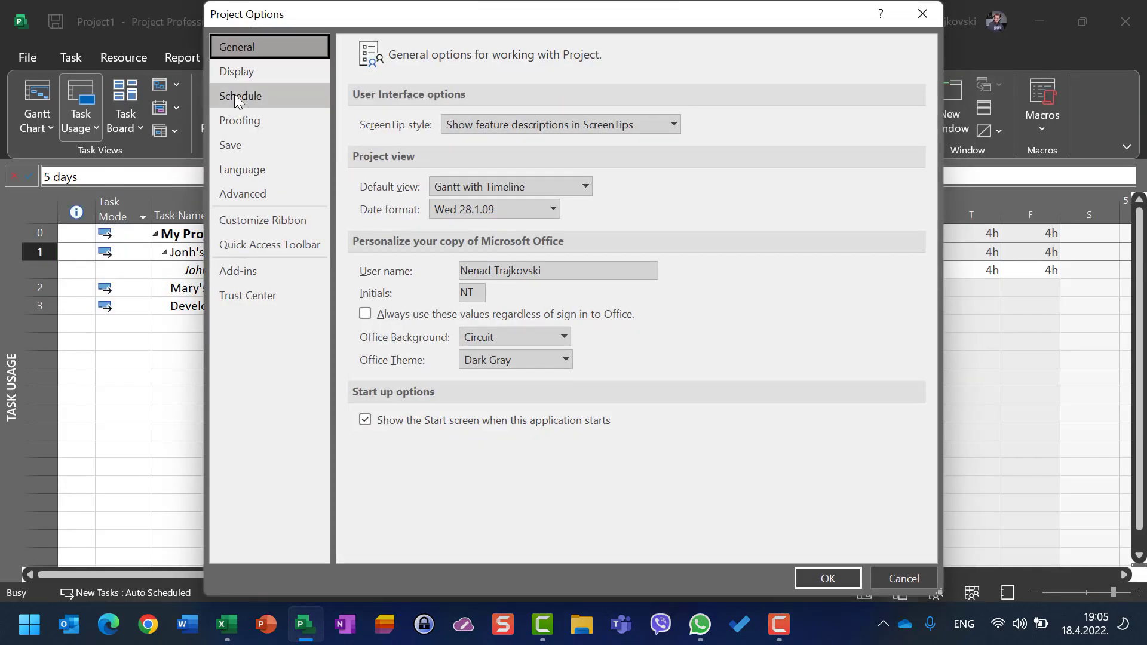
left_click(238, 98)
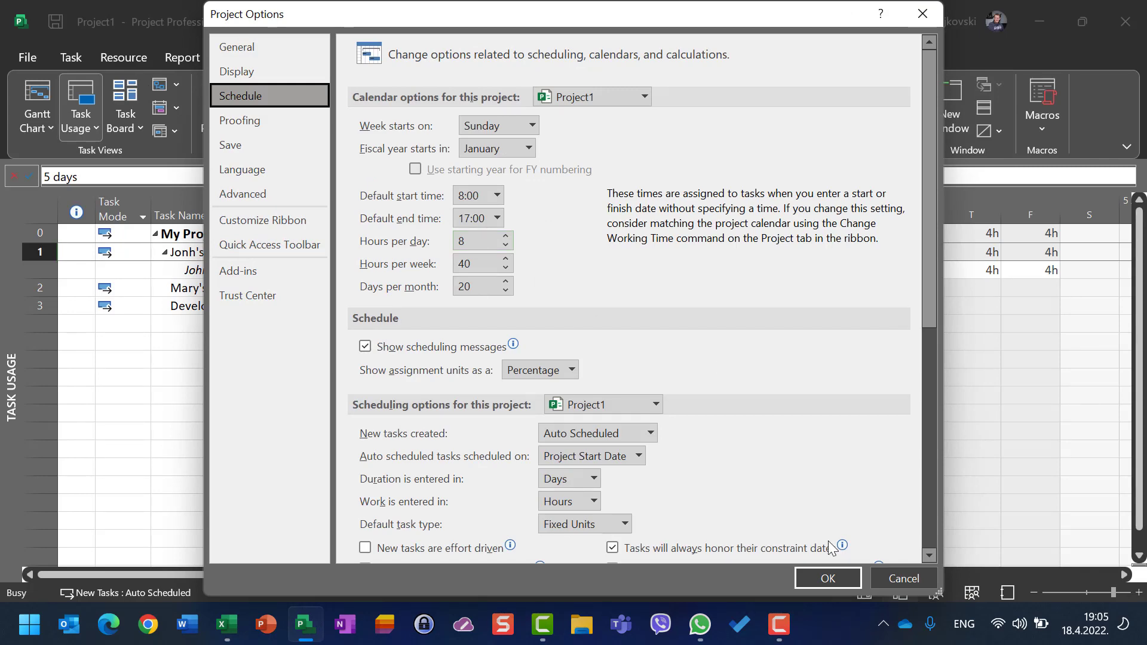
left_click(905, 582)
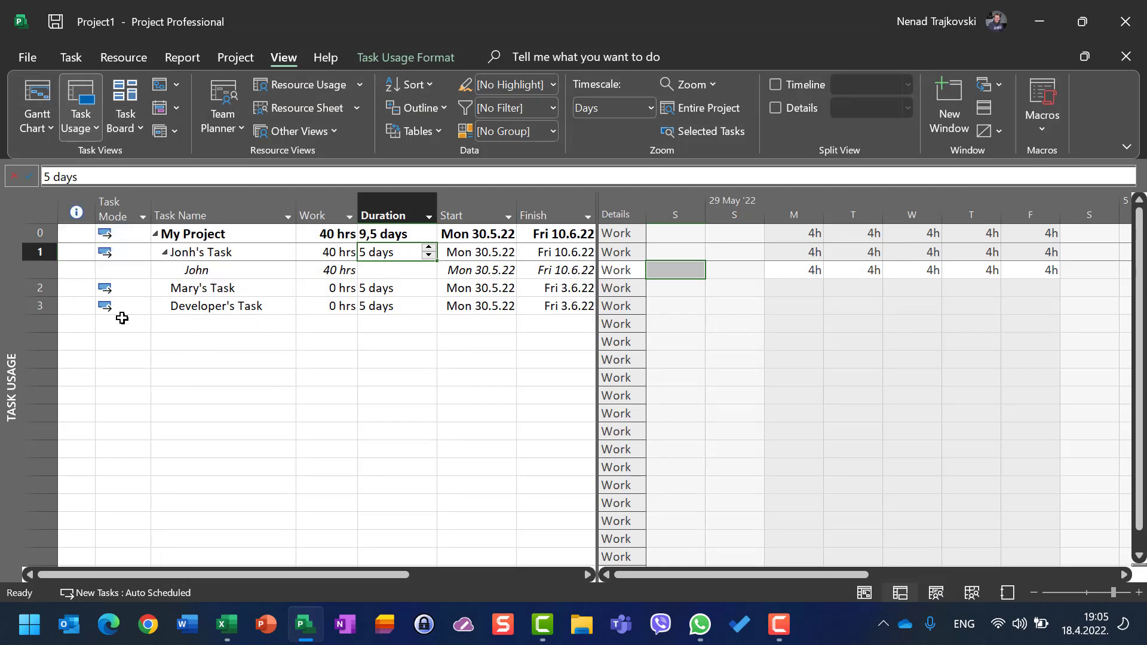
Step: Assign Mary to Mary's Task at 50% units
left_click(39, 288)
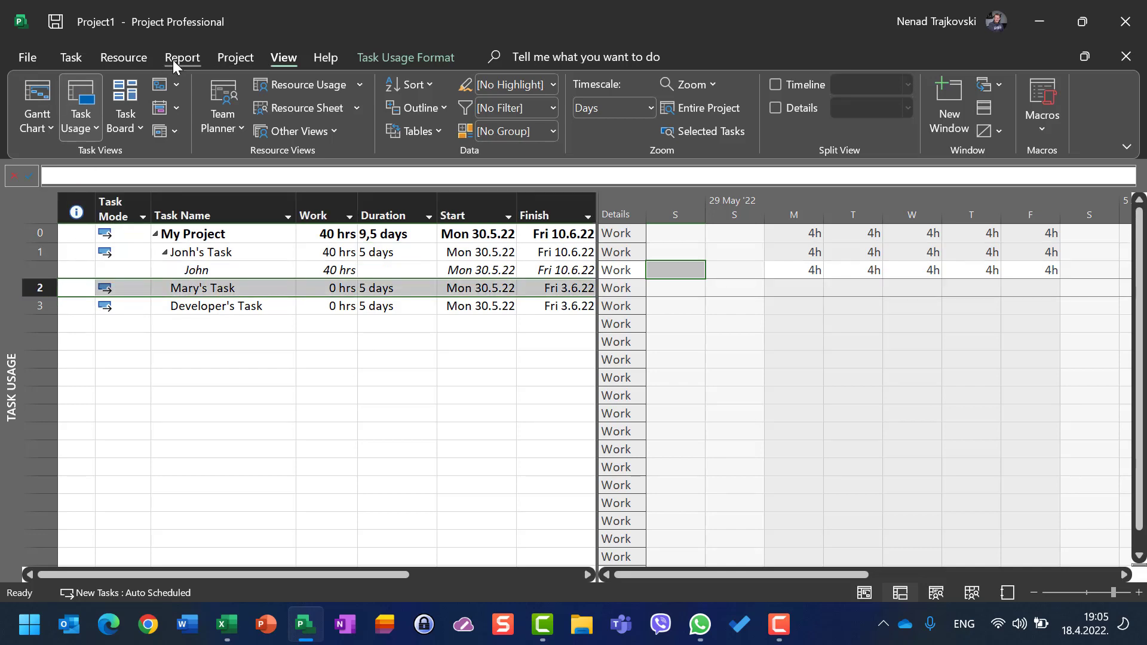
left_click(125, 65)
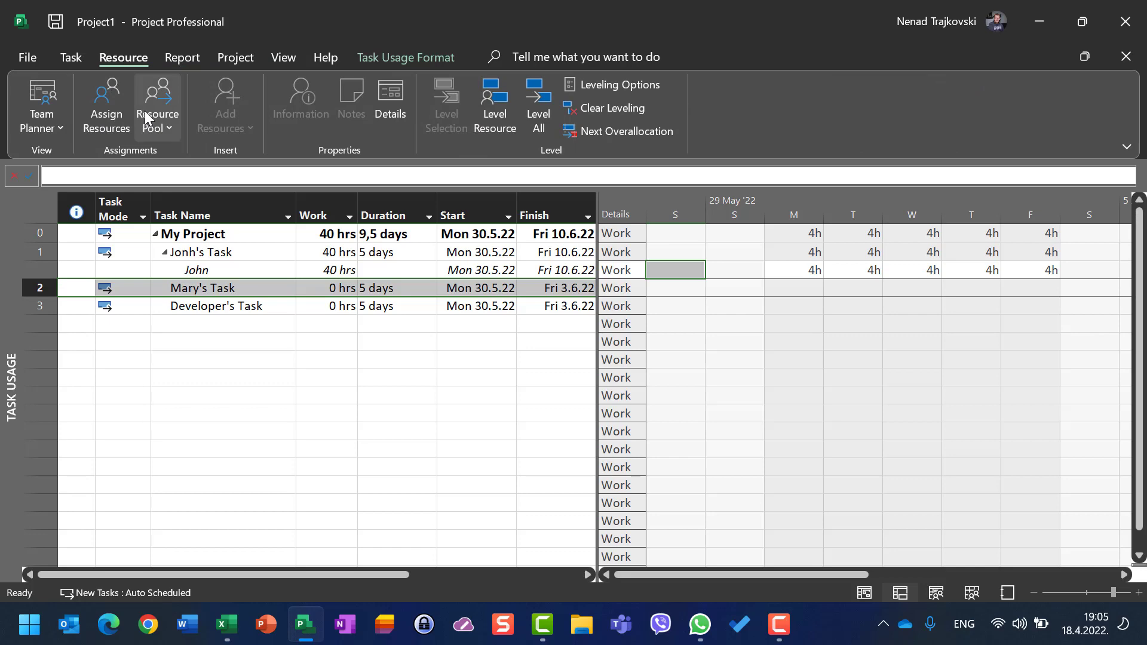
left_click(127, 124)
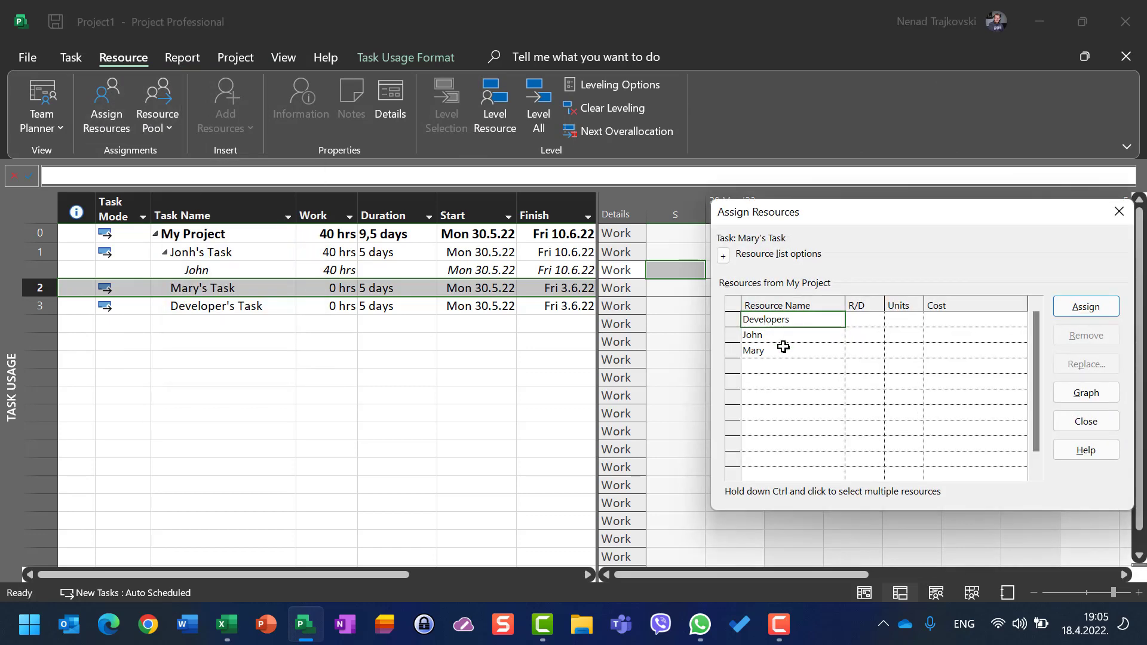
left_click(902, 351)
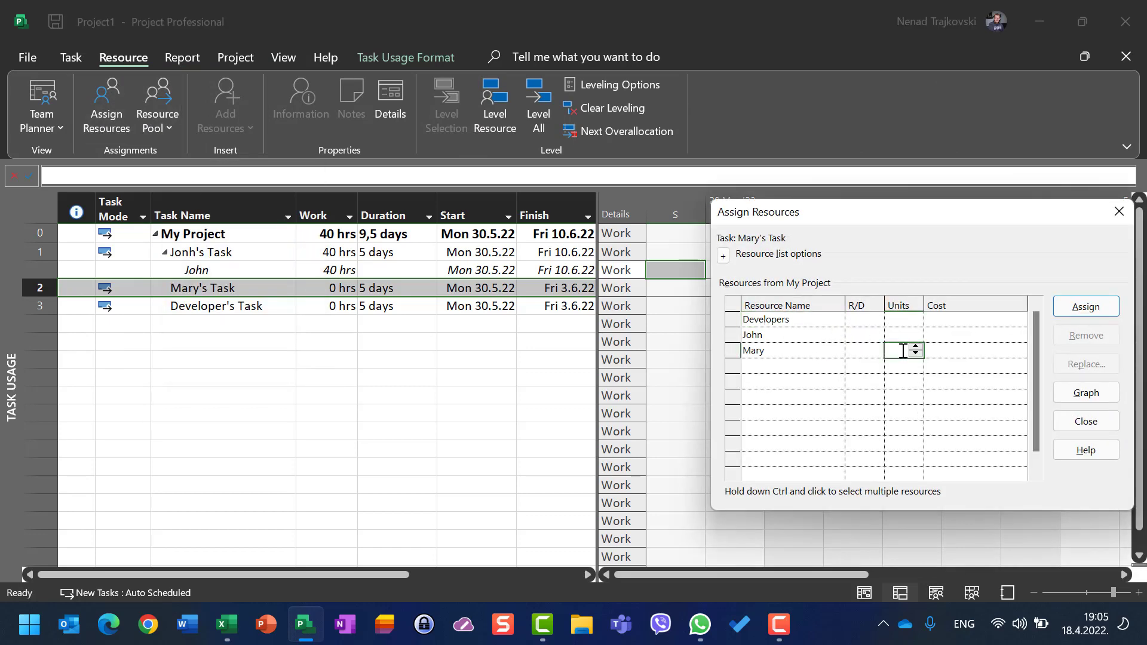
type("50")
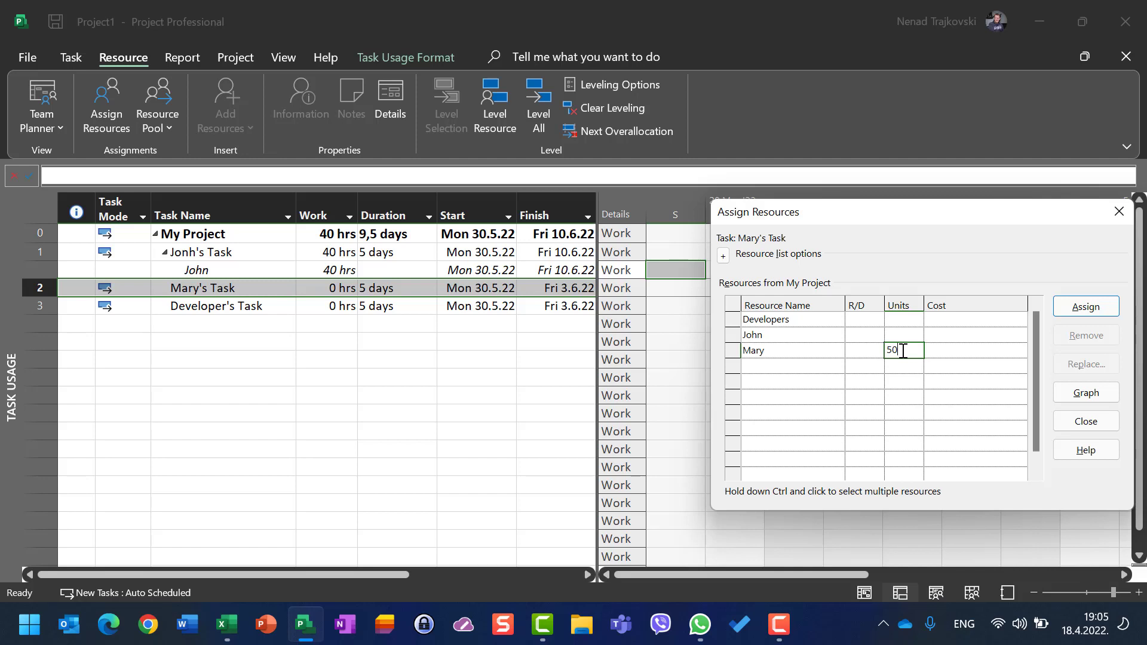
left_click(1084, 306)
left_click(1089, 419)
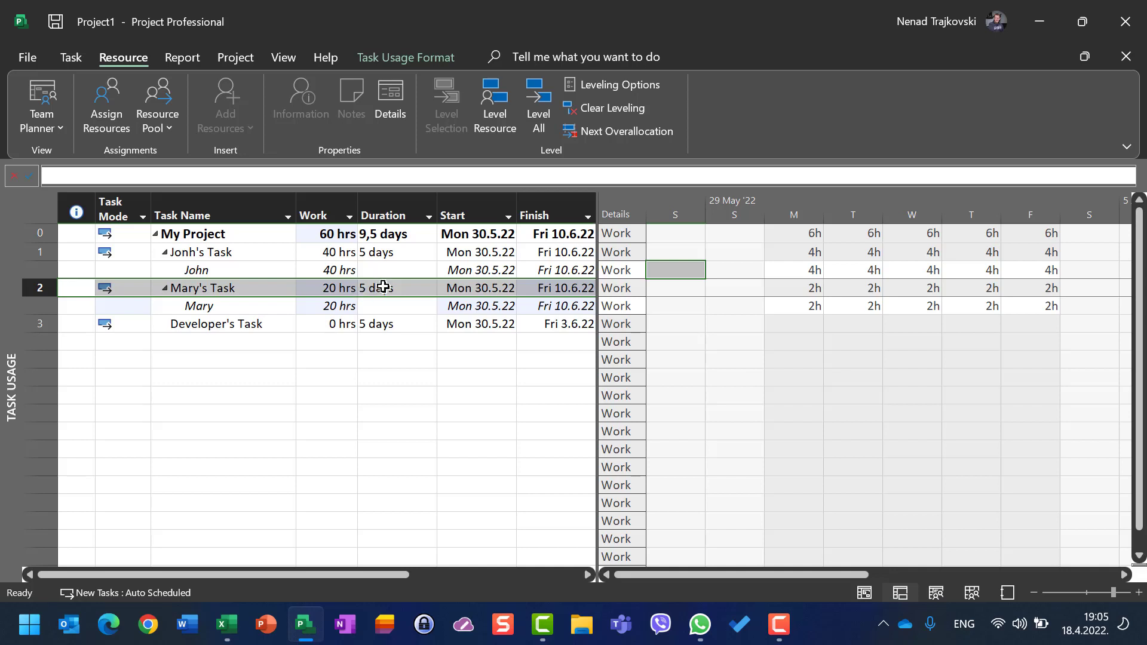
Step: Reopen the Schedule options to compare the calendar hours settings with Mary's Task duration
left_click(25, 58)
left_click(57, 569)
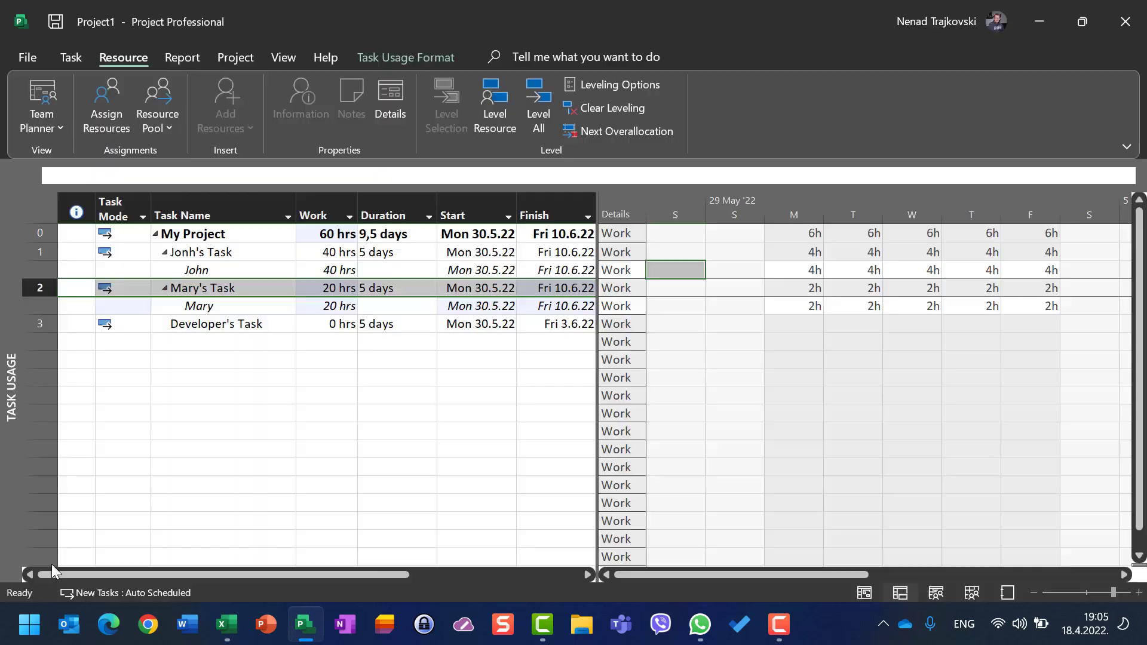
left_click(245, 96)
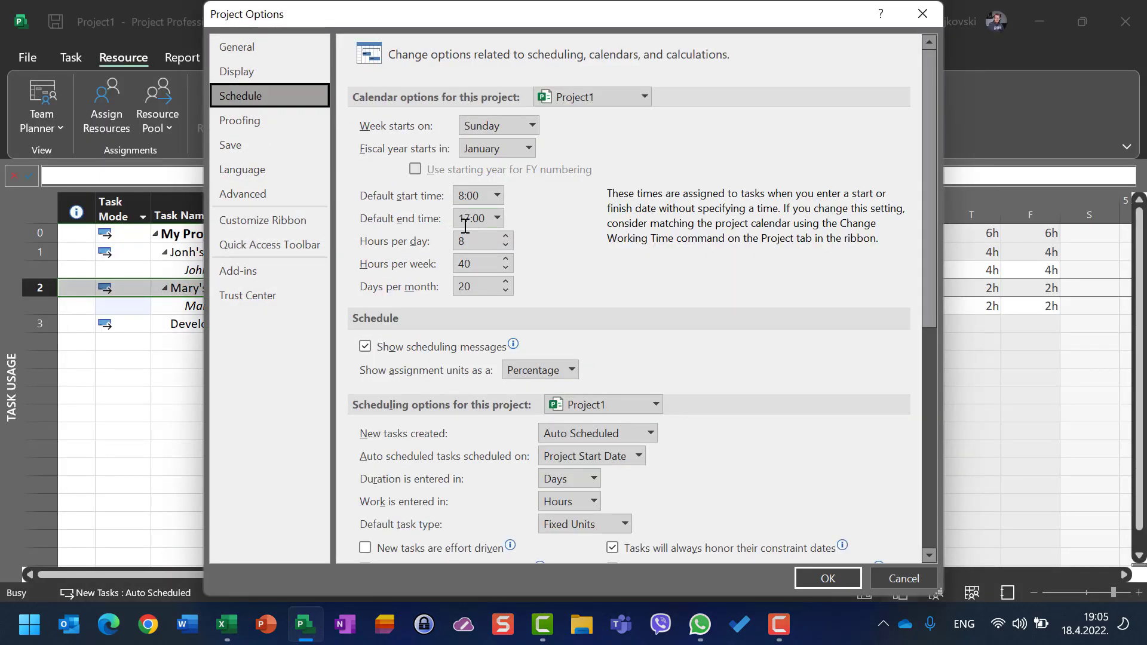
left_click(884, 581)
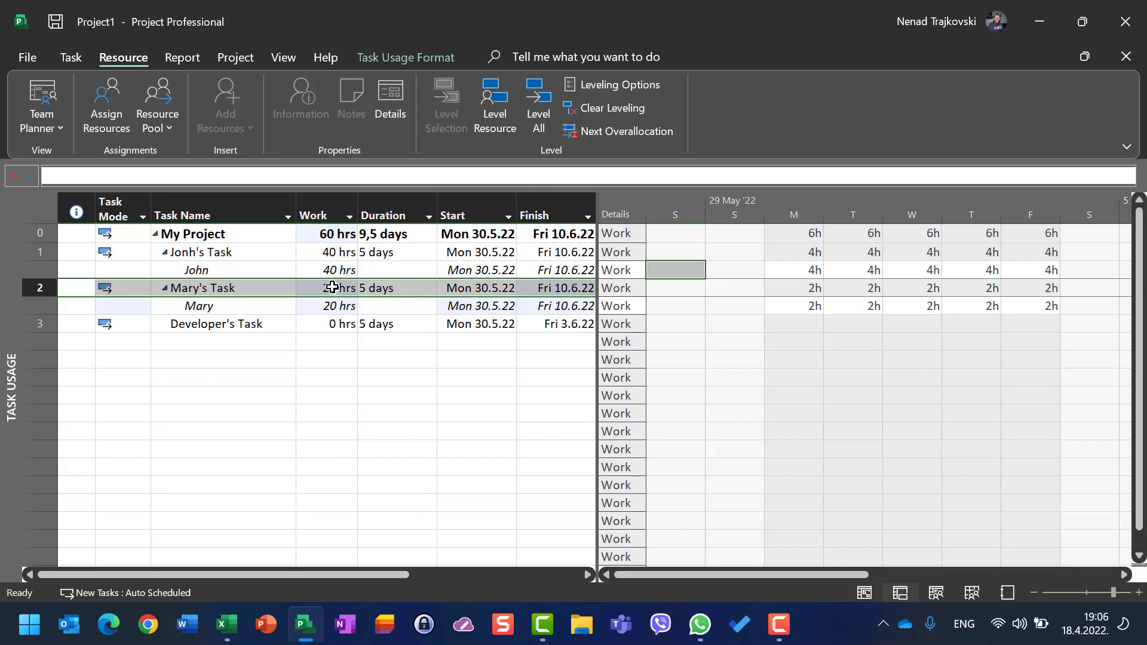
left_click(394, 291)
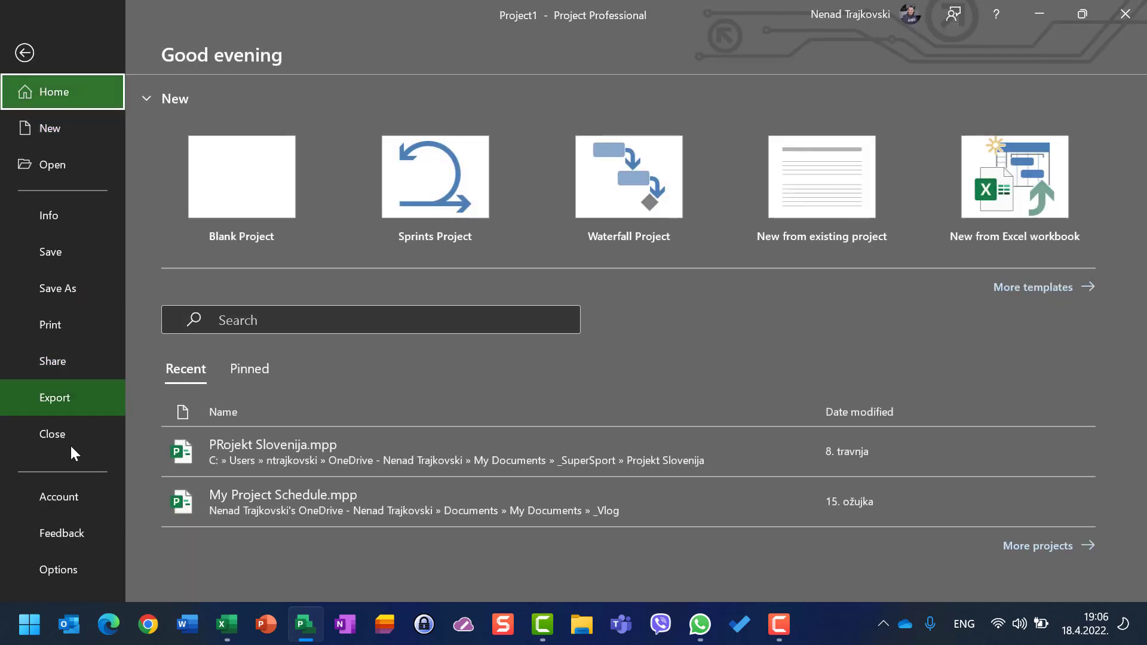
left_click(47, 564)
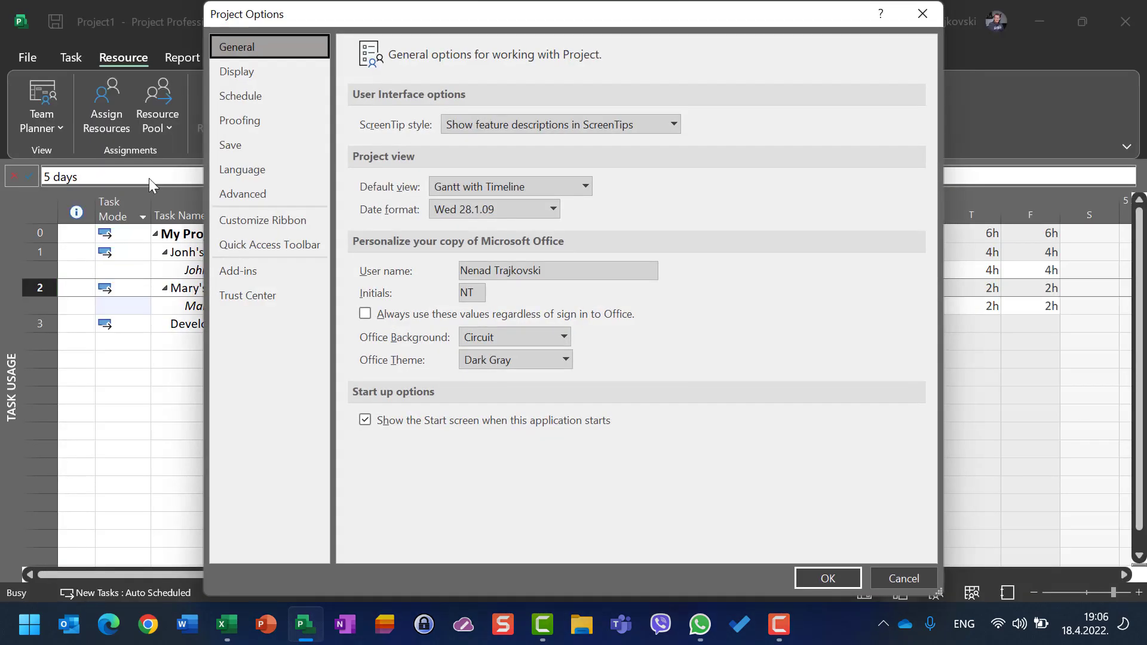
left_click(242, 97)
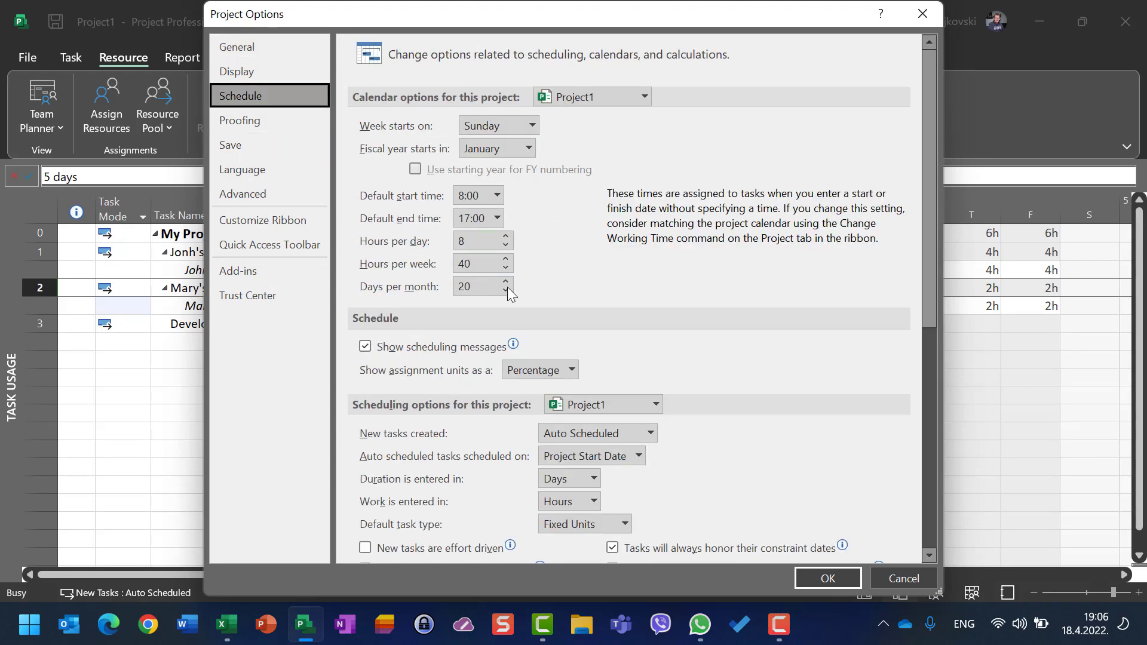
left_click(830, 578)
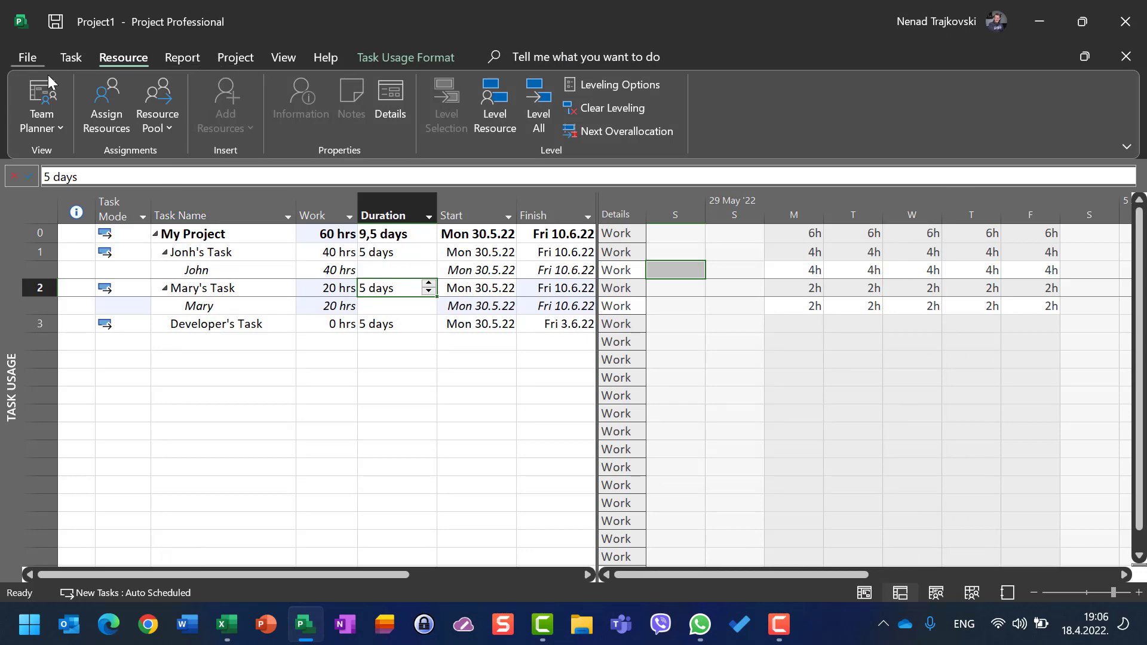
Step: Review Mary's assignment units and step through her daily work hours on Mary's Task
left_click(104, 106)
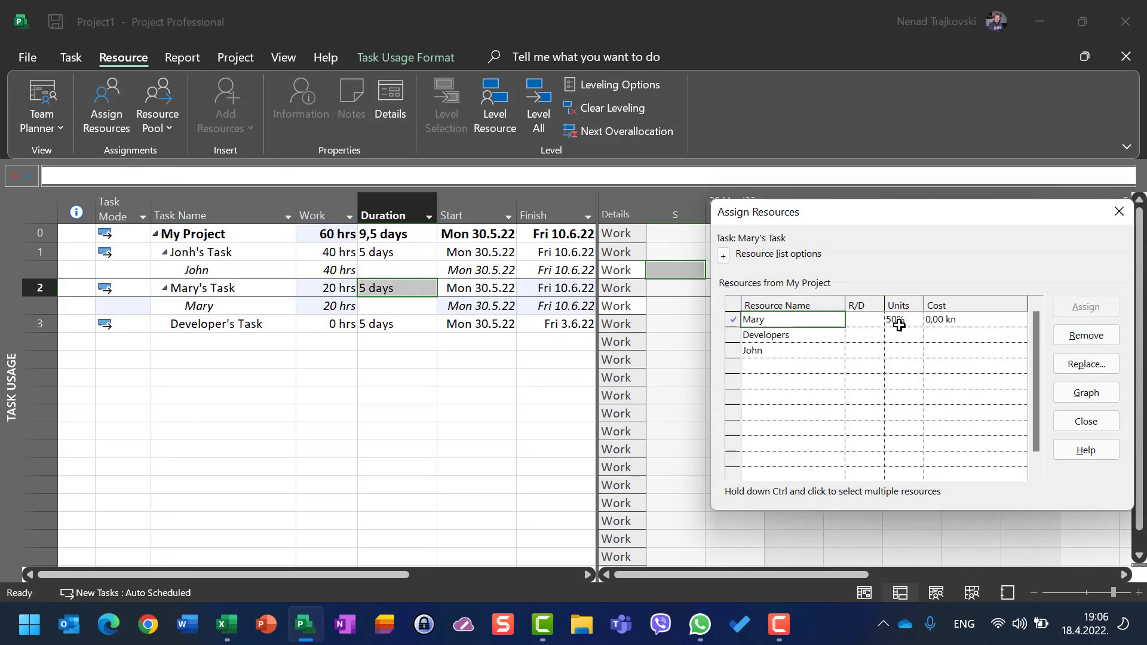
left_click(1085, 421)
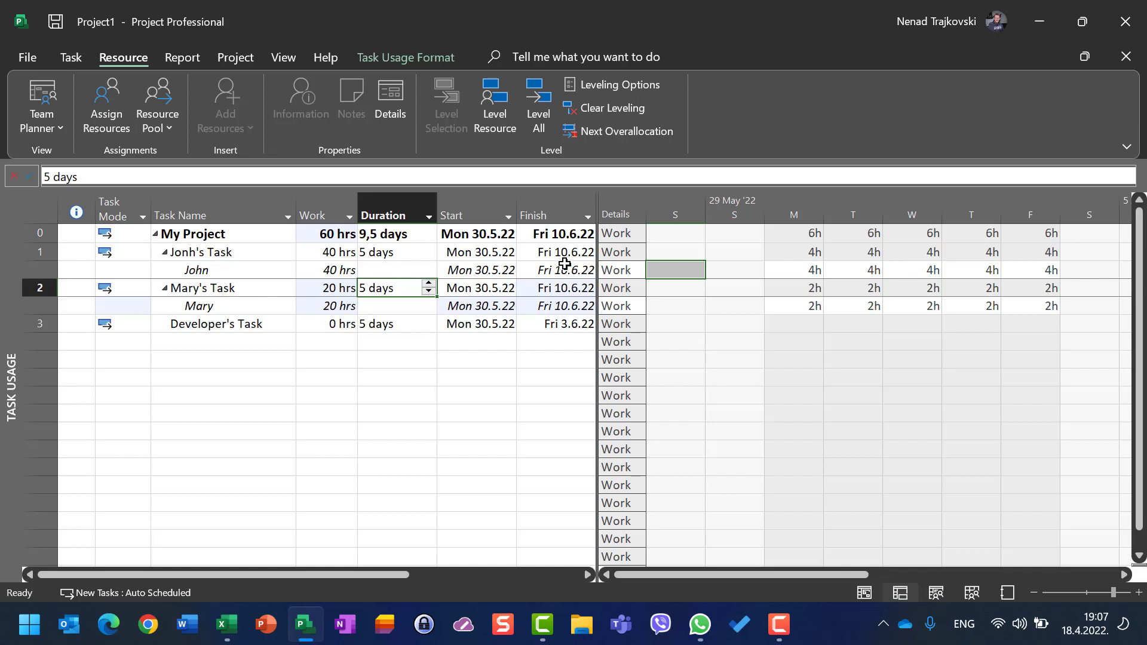
left_click(813, 304)
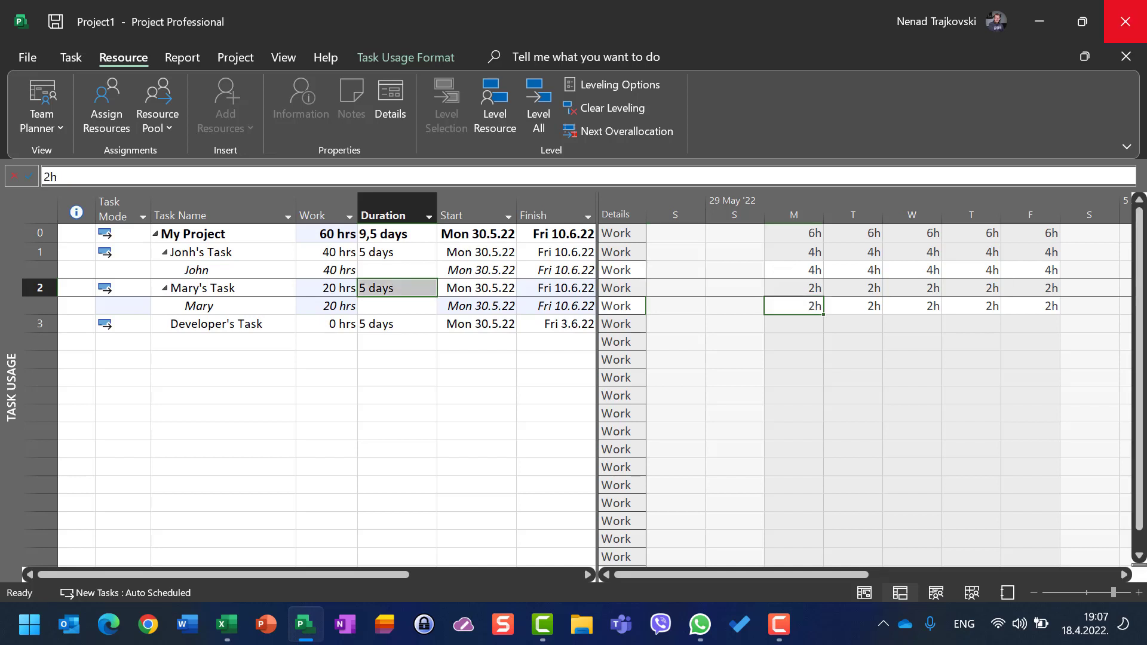
key("Right")
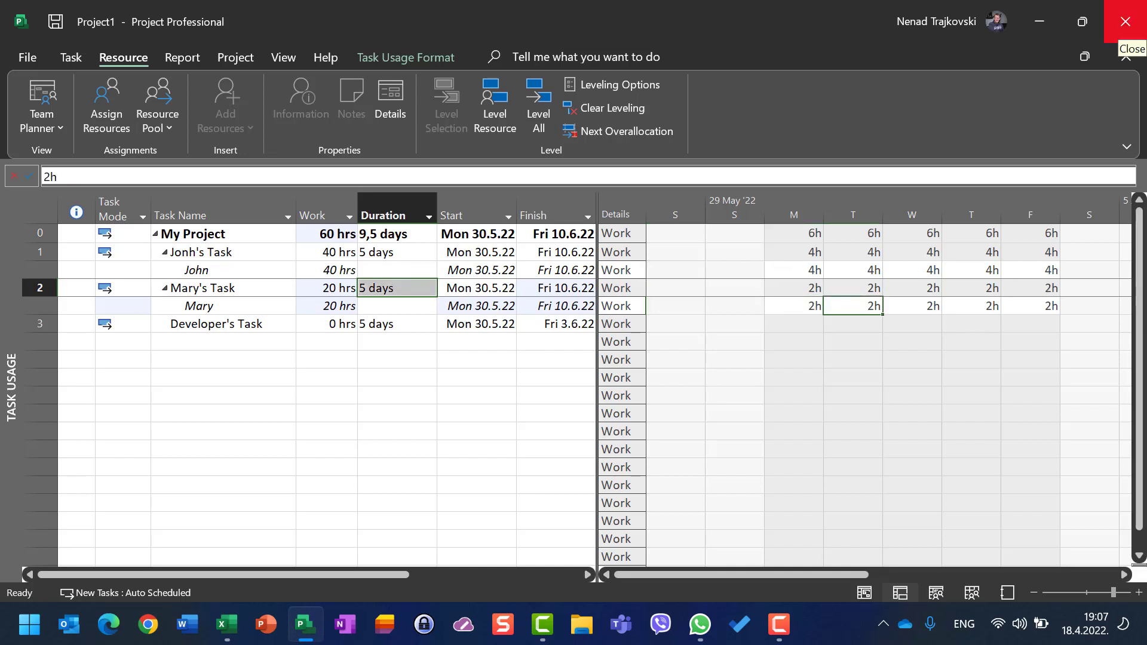
key("Right")
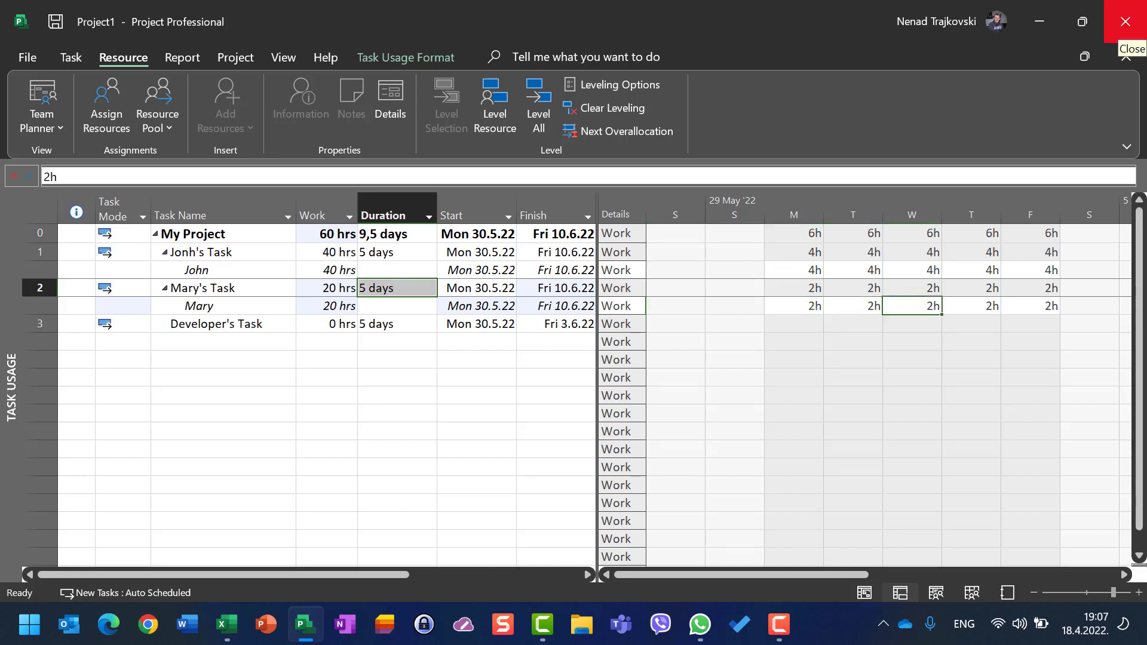
key("Right")
key("Right")
key("Right")
key("Right")
key("Right")
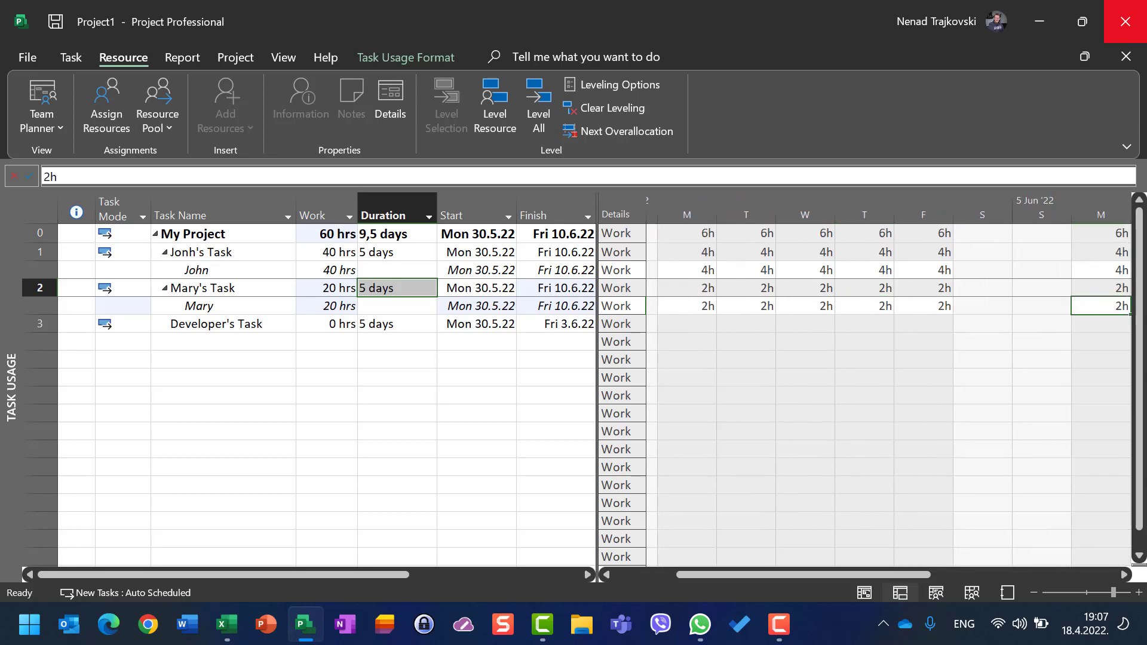
key("Right")
key("Right")
key("Right")
key("Right")
key("Right")
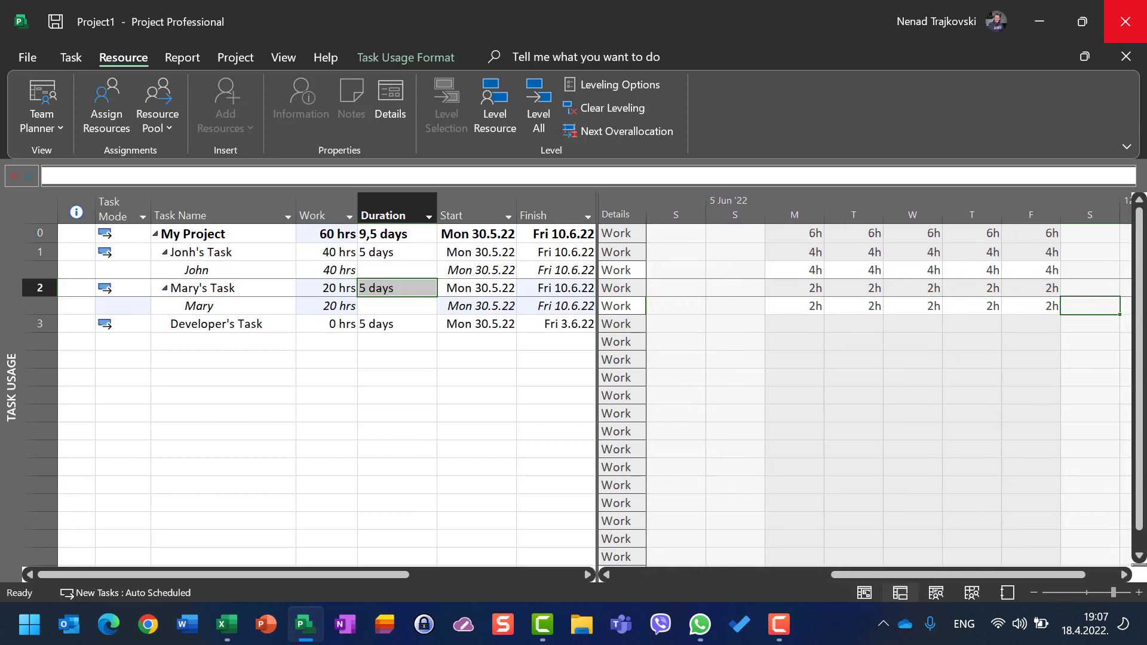
Step: Assign the Developers resource to Developer's Task at 200% units
key("Left")
key("Left")
key("Left")
key("Left")
key("Left")
key("Left")
key("Left")
key("Left")
key("Left")
key("Left")
key("Left")
key("Left")
key("Left")
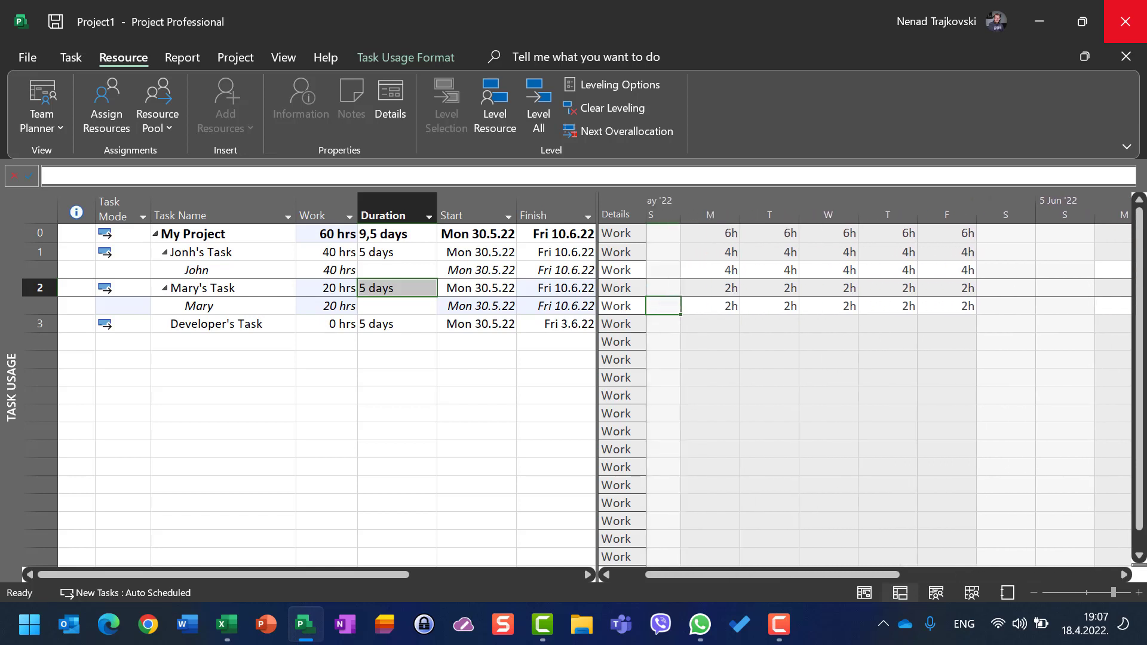
key("Right")
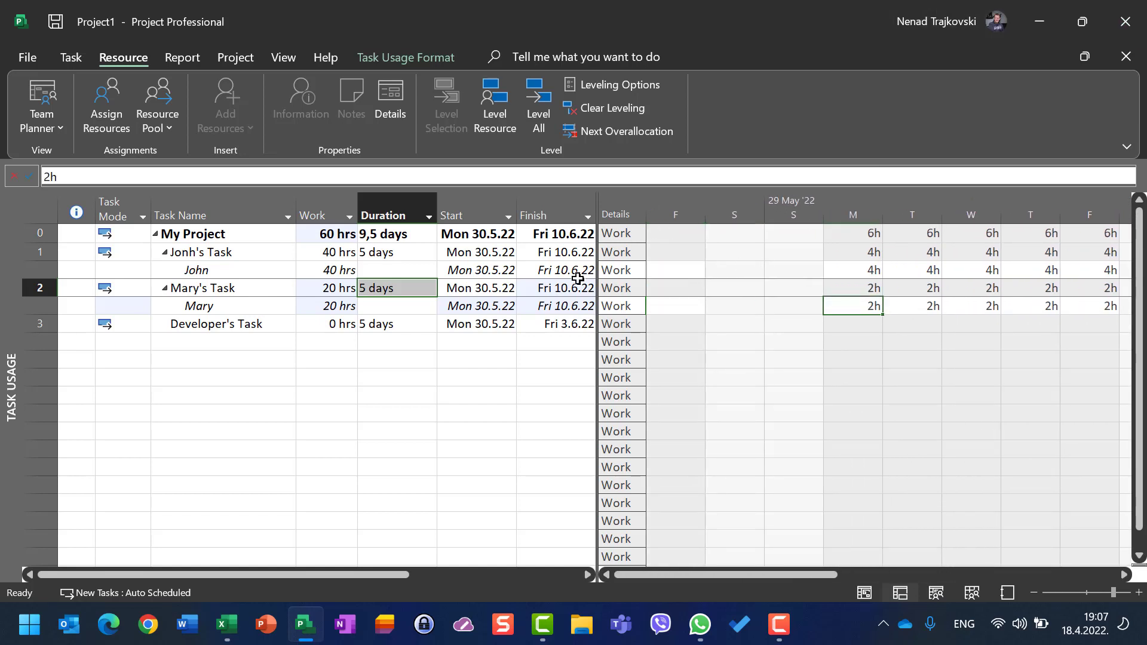
left_click(466, 254)
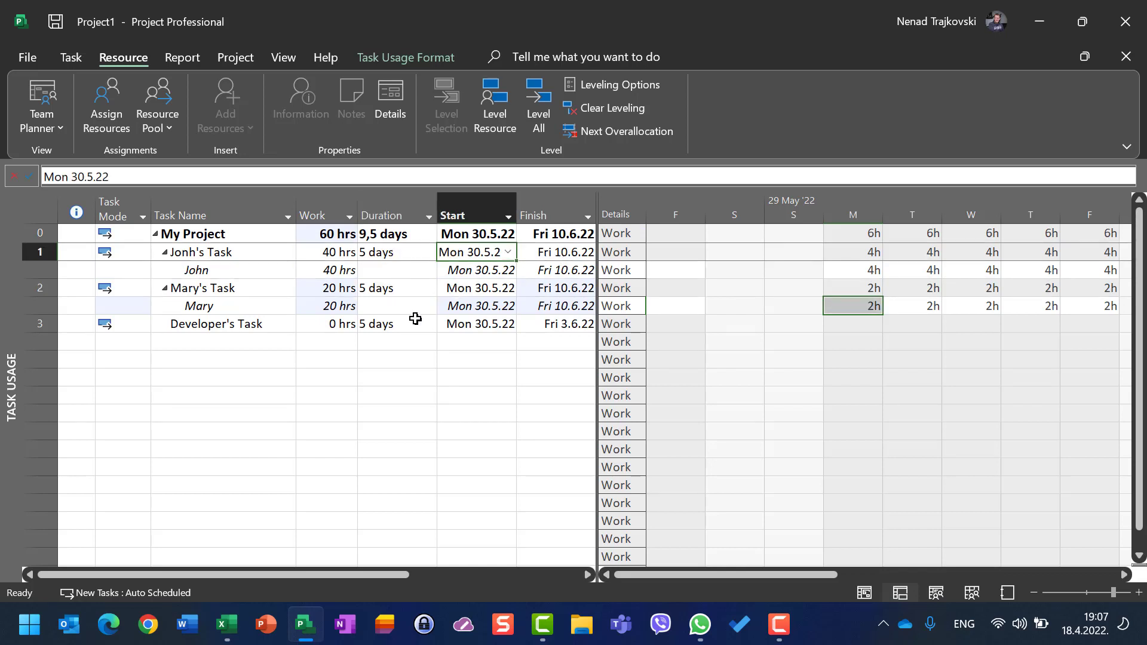
left_click(356, 309)
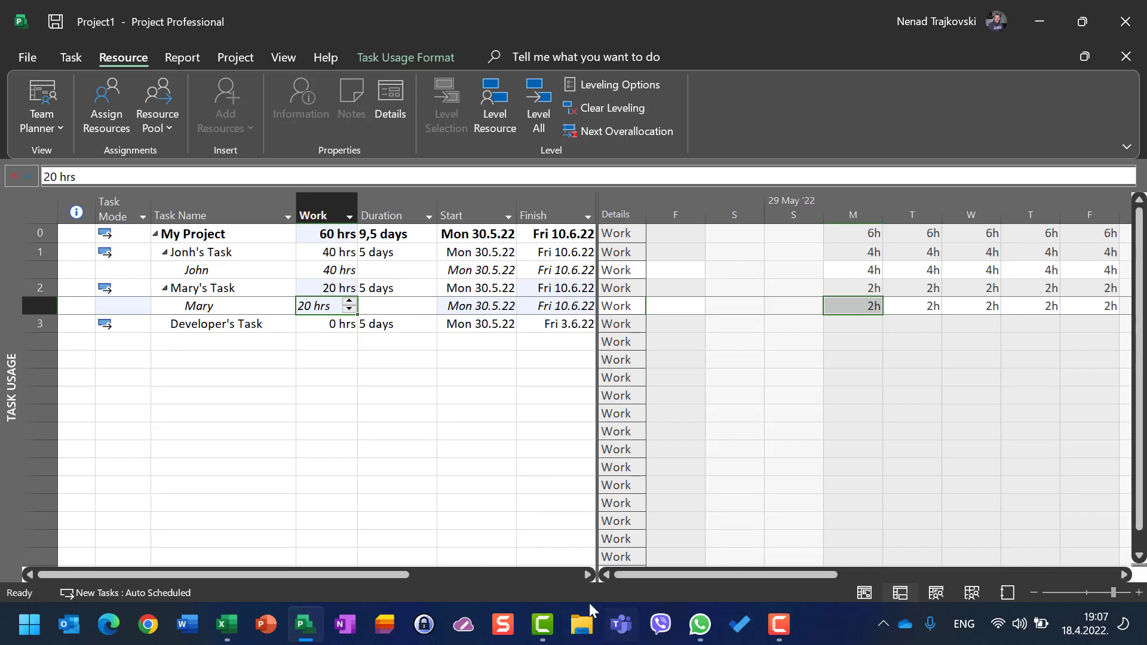
left_click(245, 324)
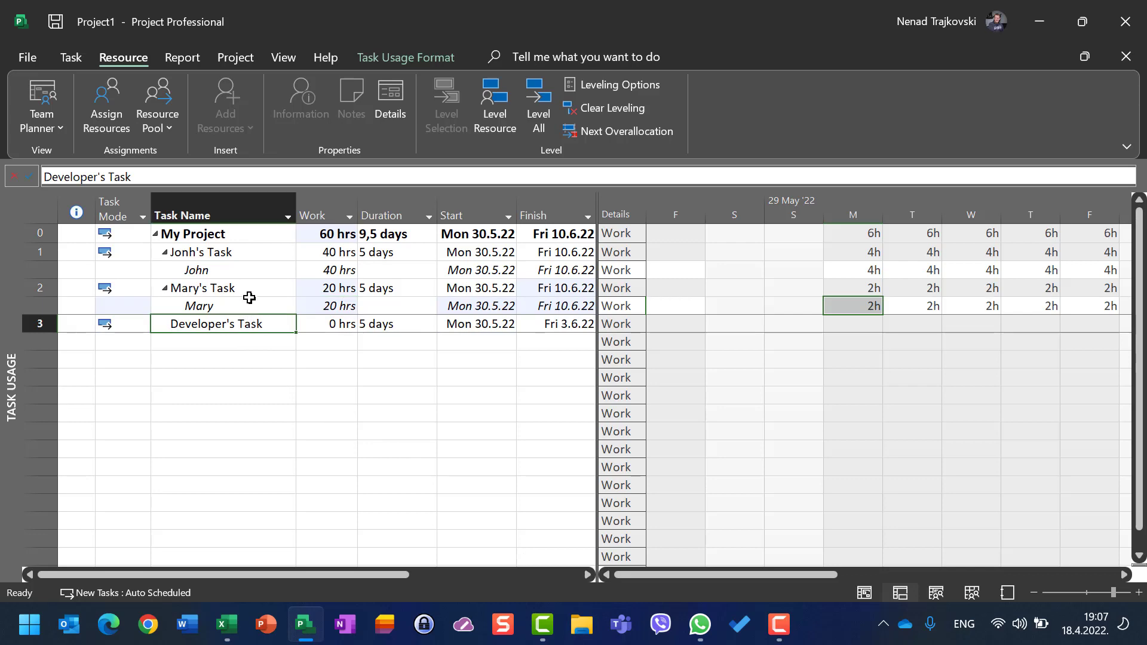
left_click(118, 104)
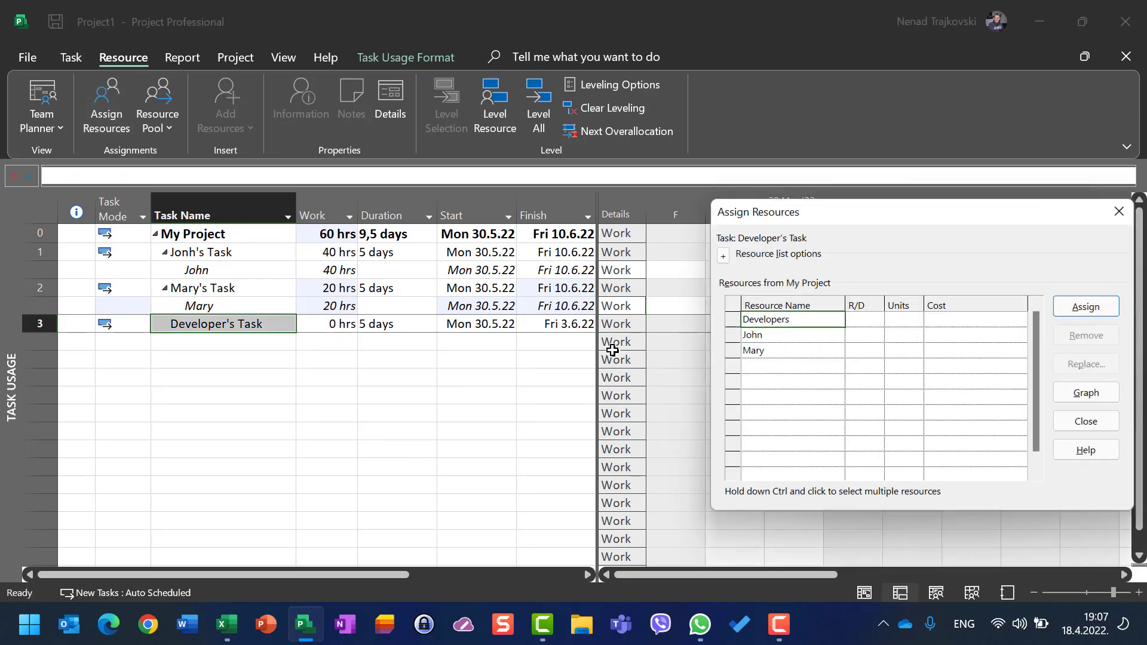
left_click(905, 319)
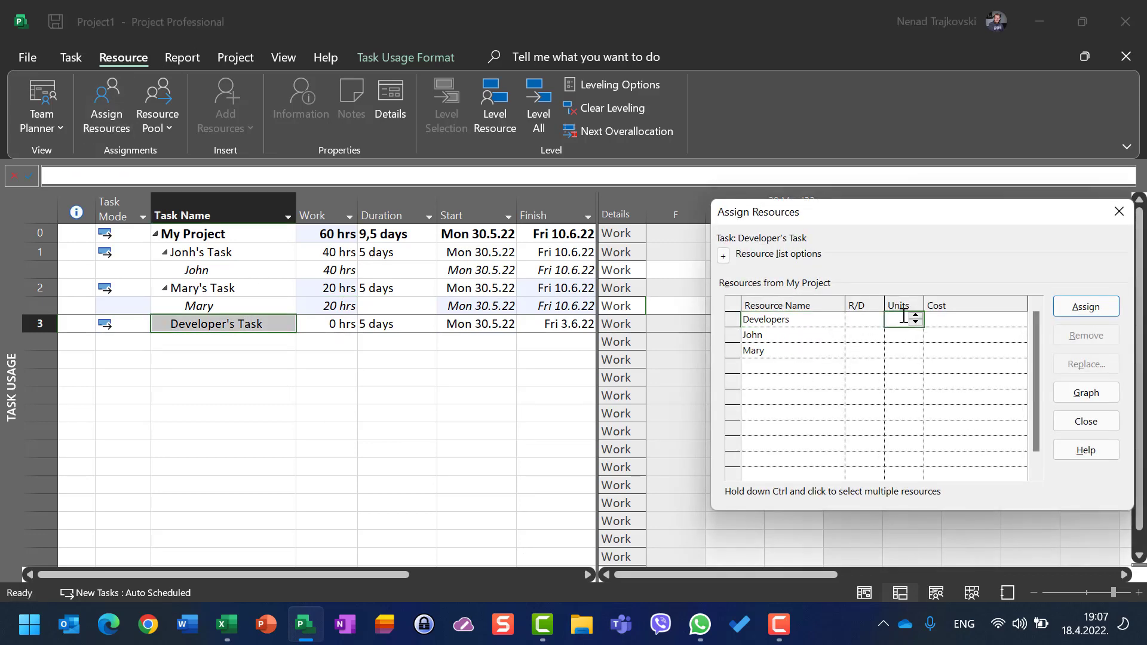
type("200")
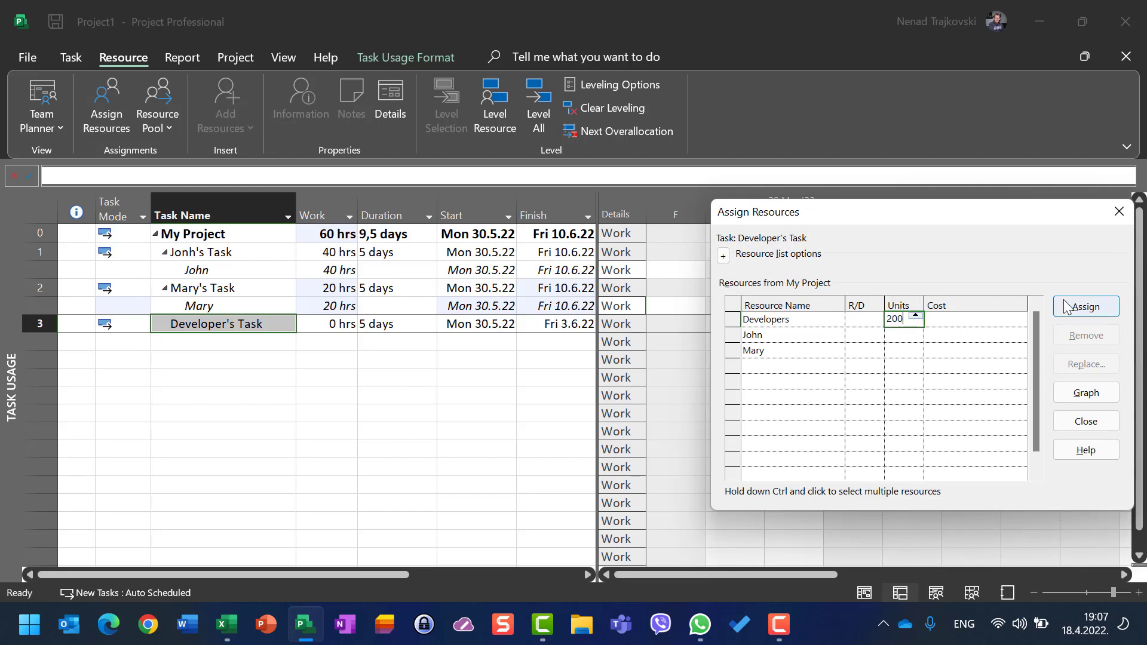
left_click(1065, 306)
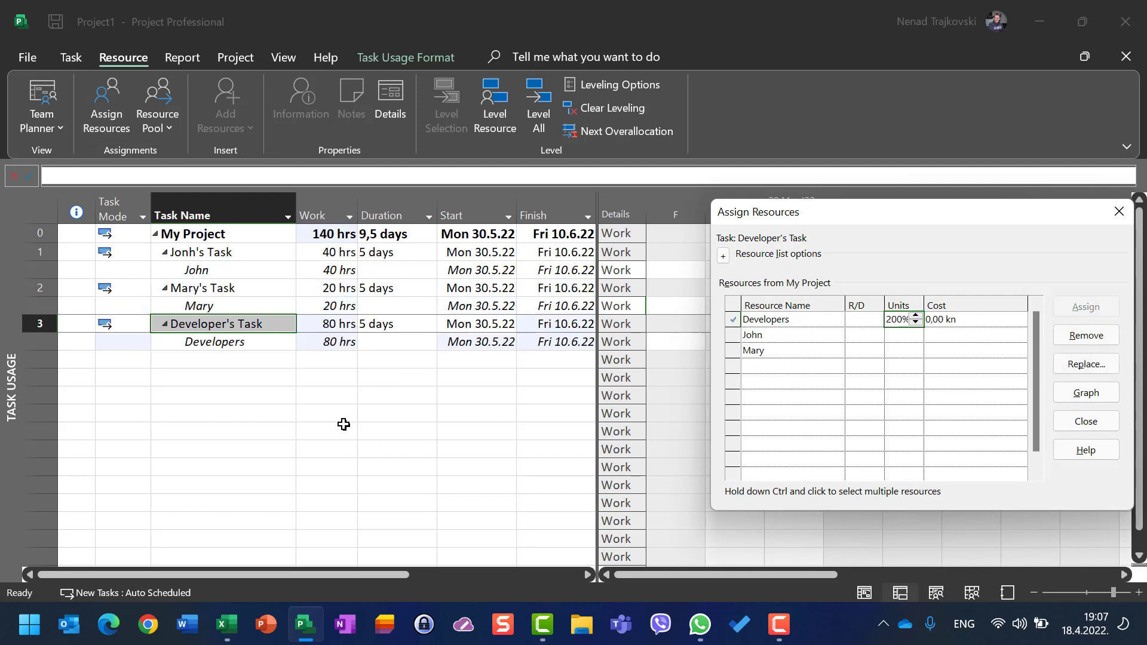
left_click(1086, 421)
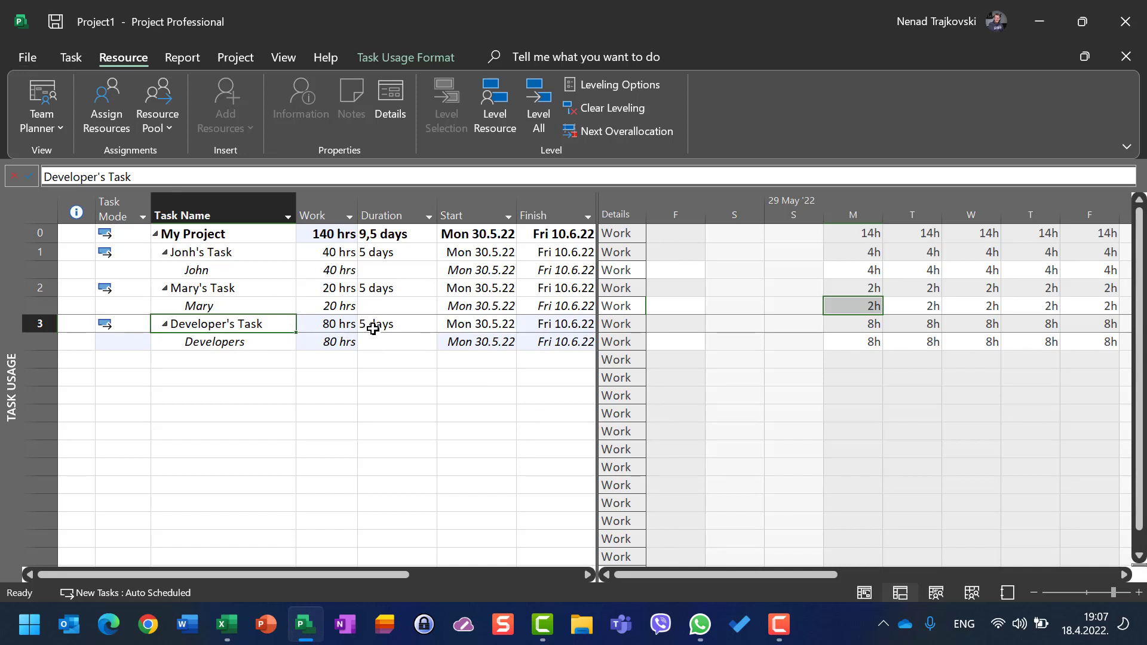
Step: Open the project's Schedule options to compare the calendar hours settings with Developer's Task duration, then cancel
left_click(12, 57)
left_click(61, 576)
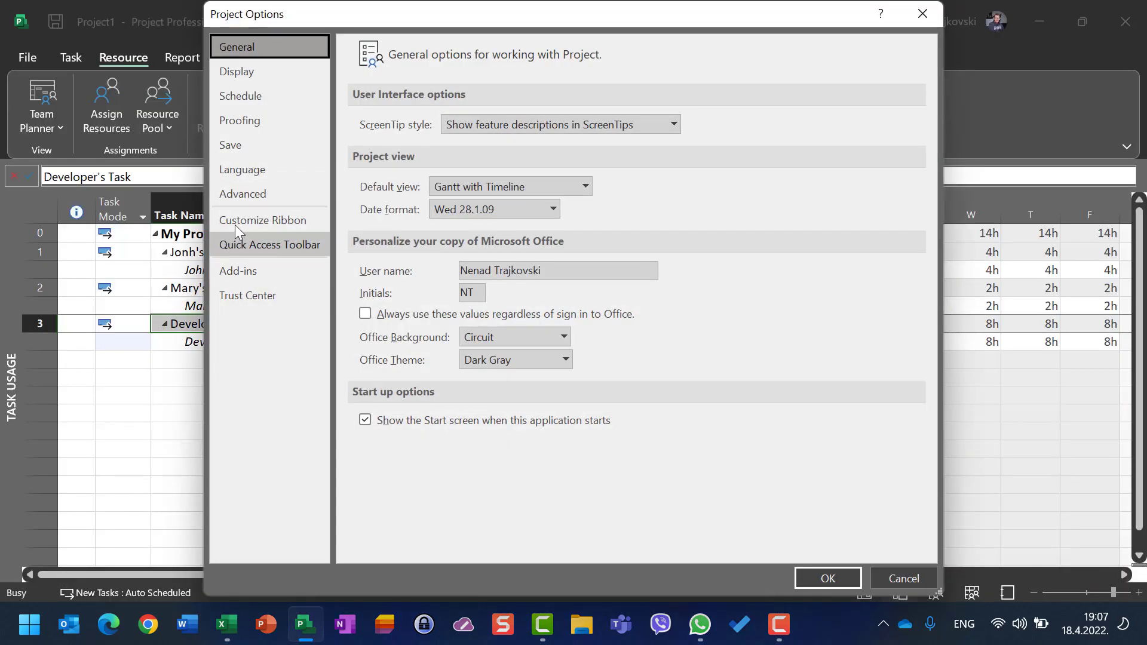
left_click(238, 99)
left_click(237, 75)
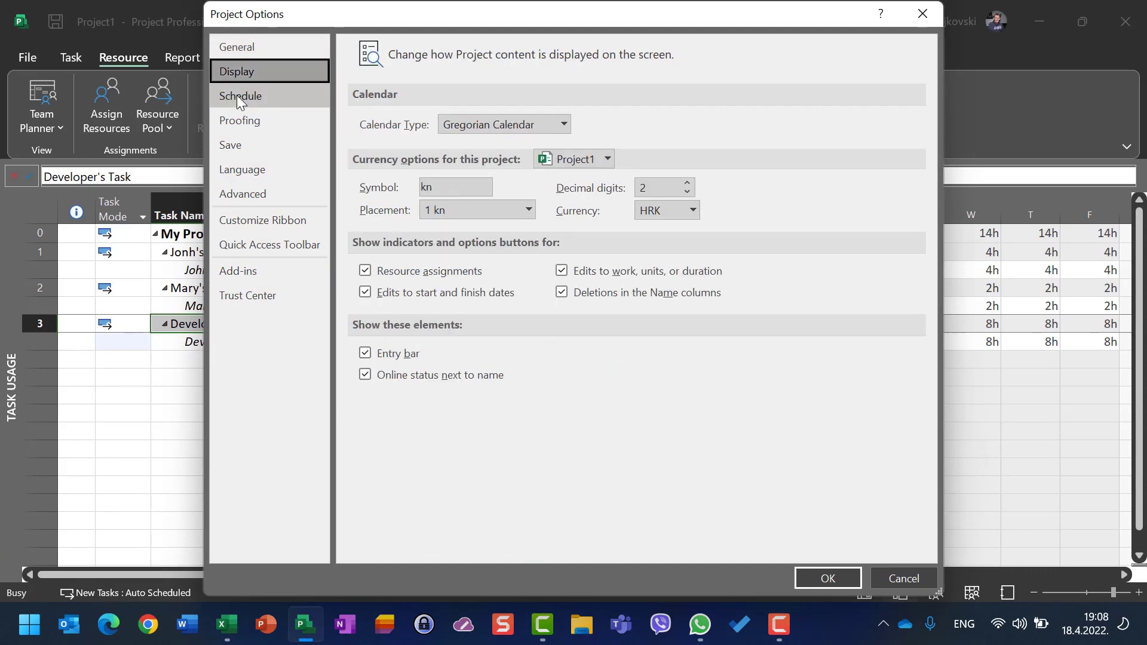
left_click(237, 95)
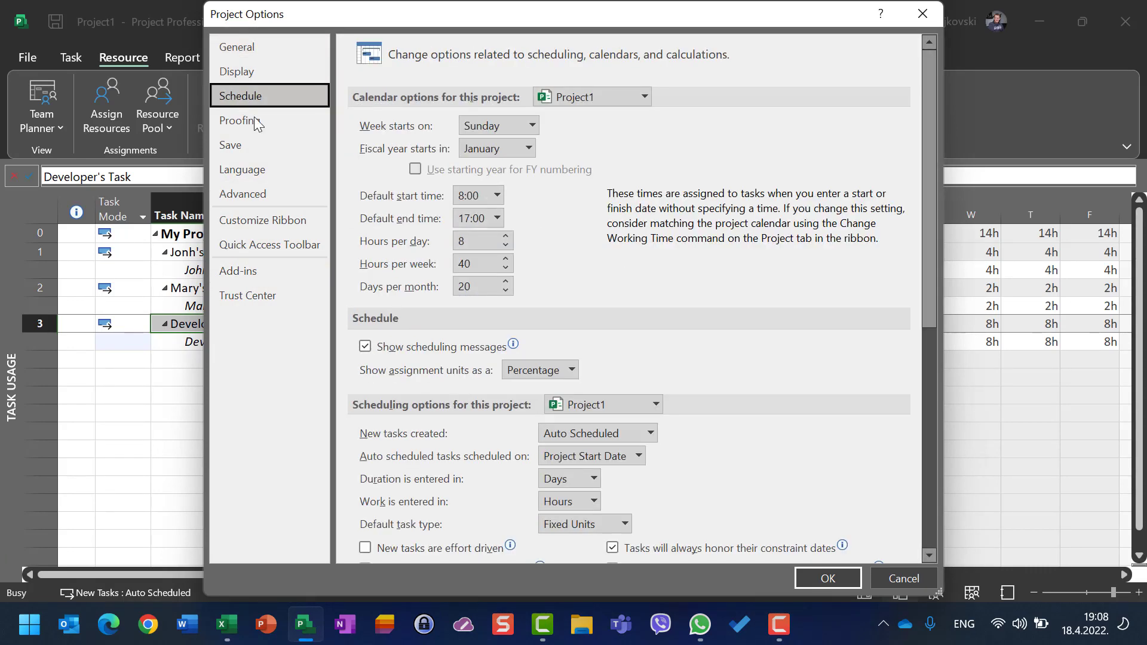
left_click(903, 581)
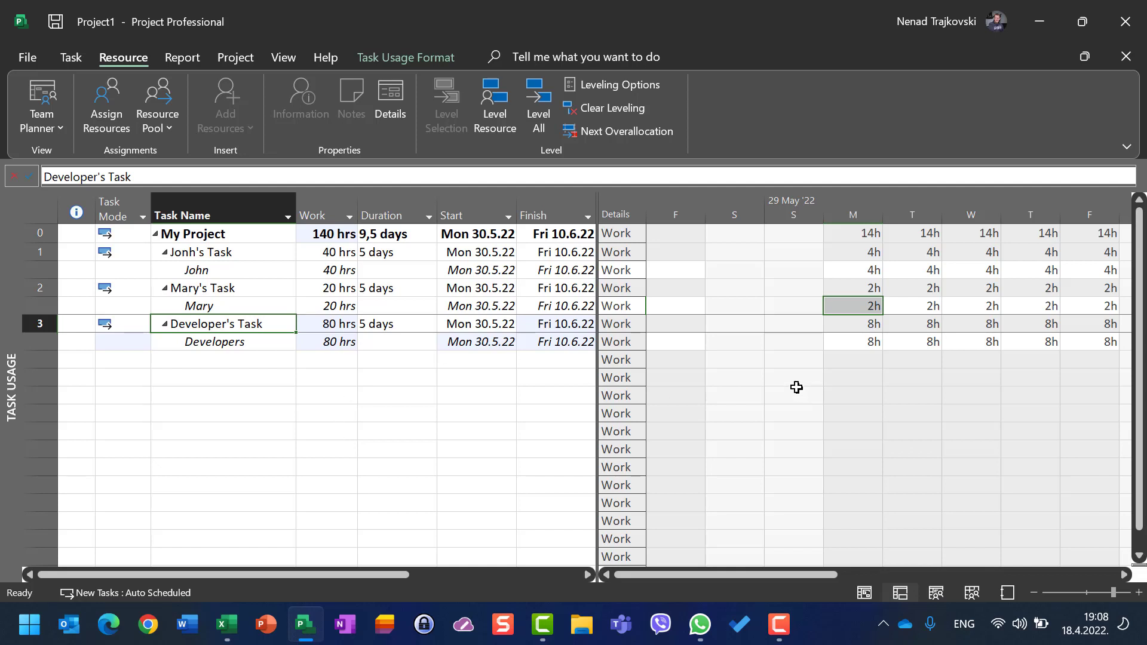
Step: Step through the Developers' daily work hours and inspect Jonh's Task duration
left_click(876, 343)
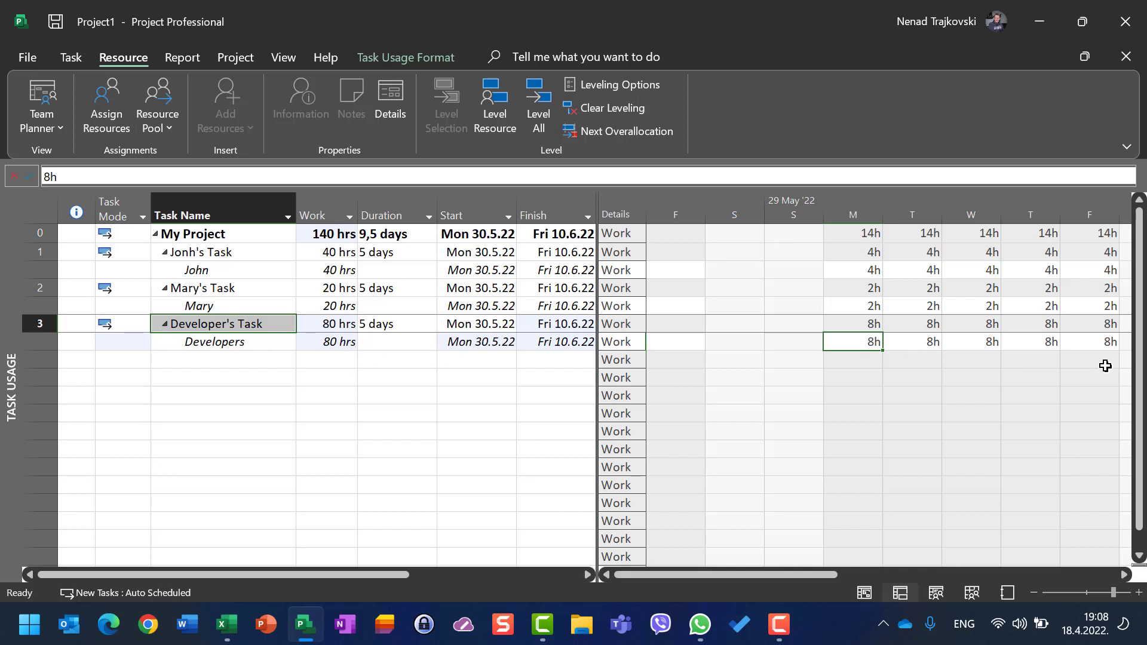
key("Right")
key("Right")
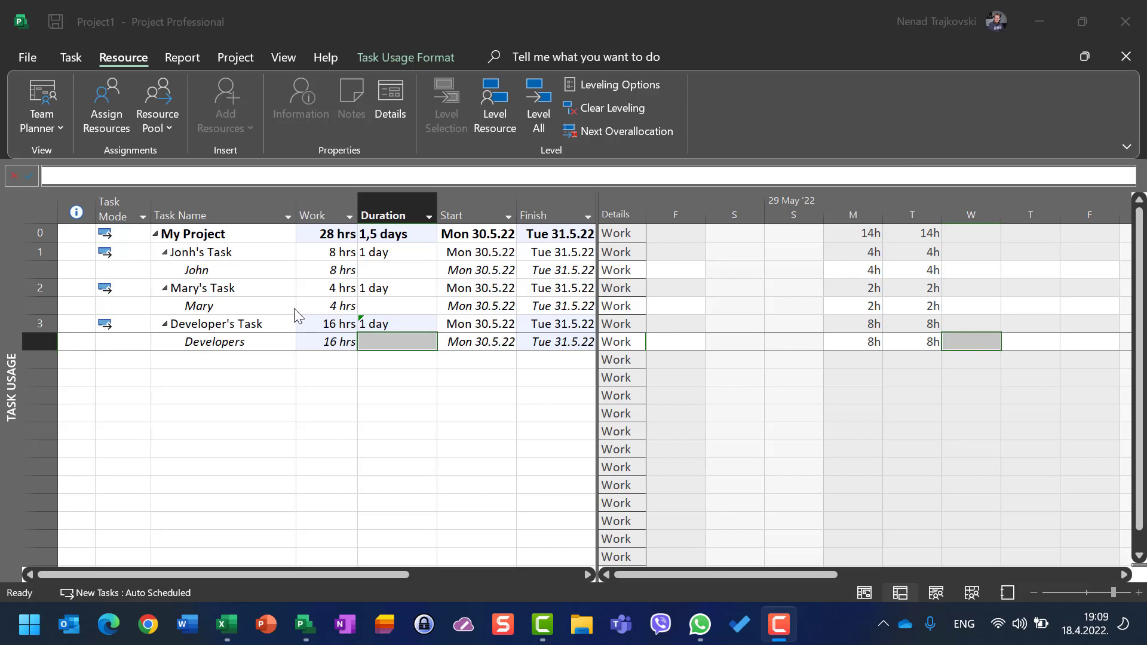
left_click(218, 261)
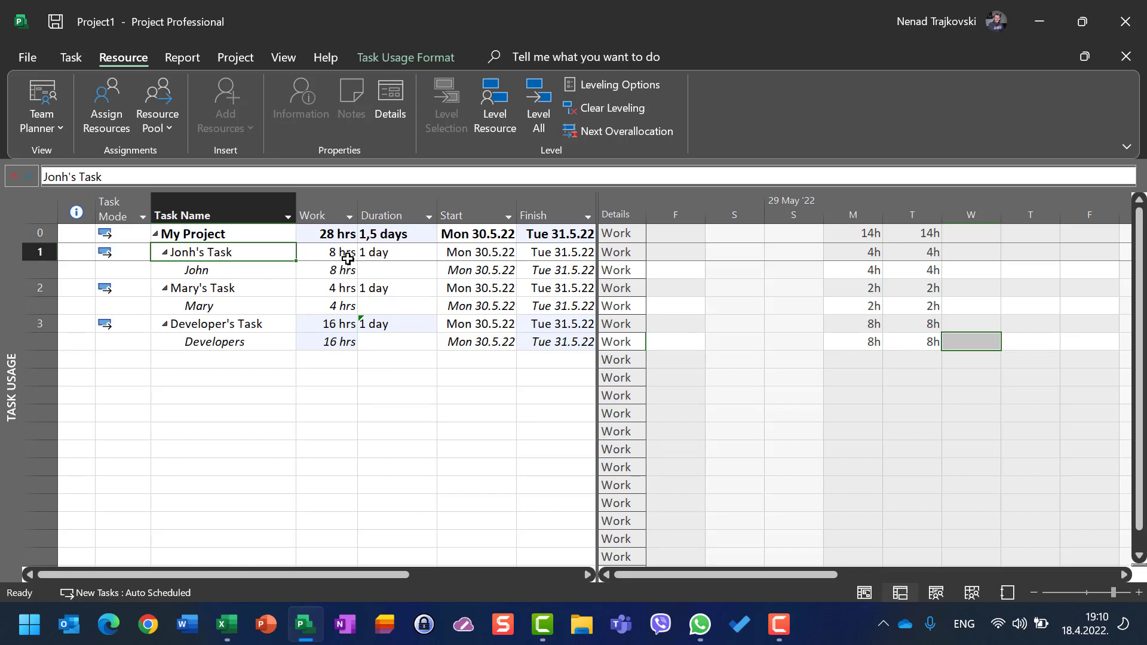
left_click(27, 57)
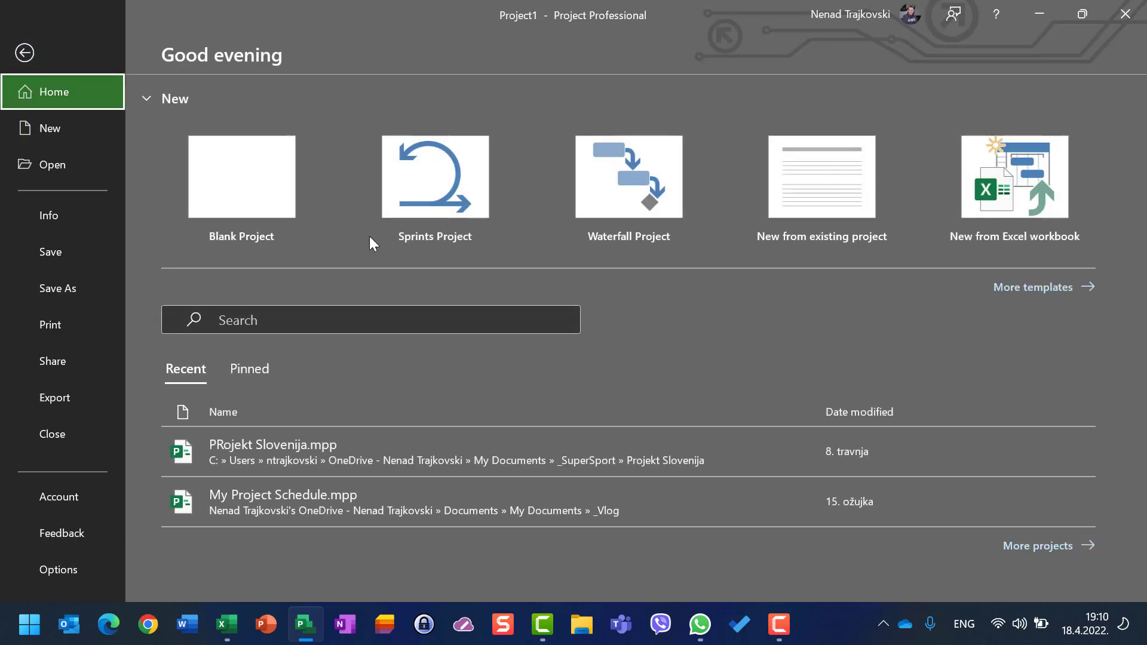
key("Escape")
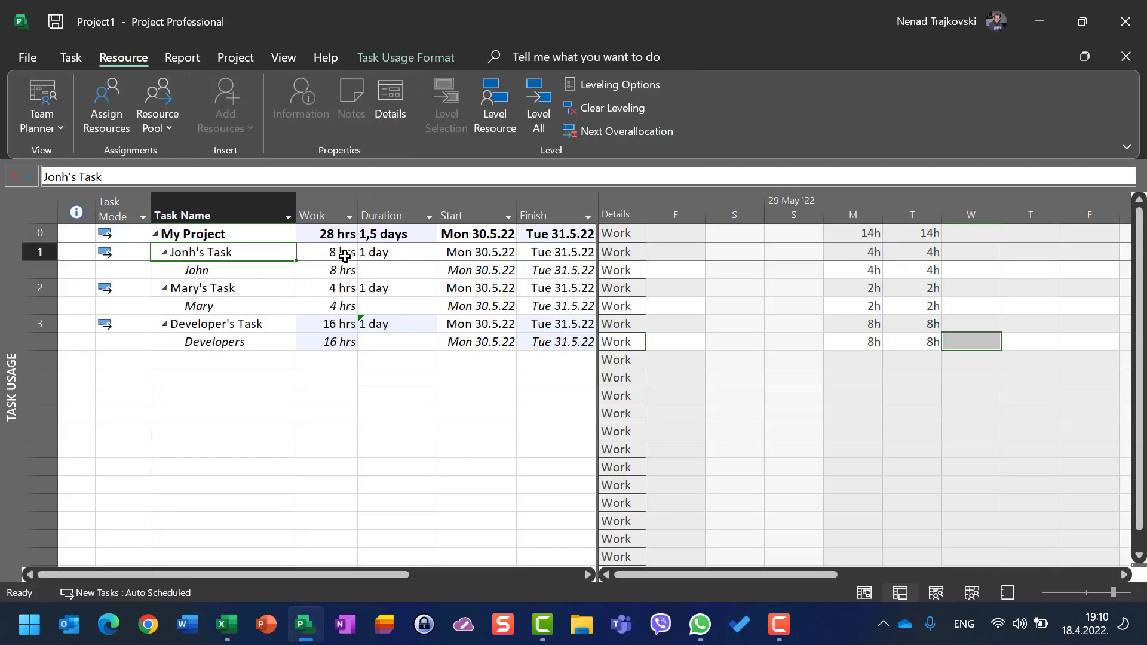
left_click(383, 257)
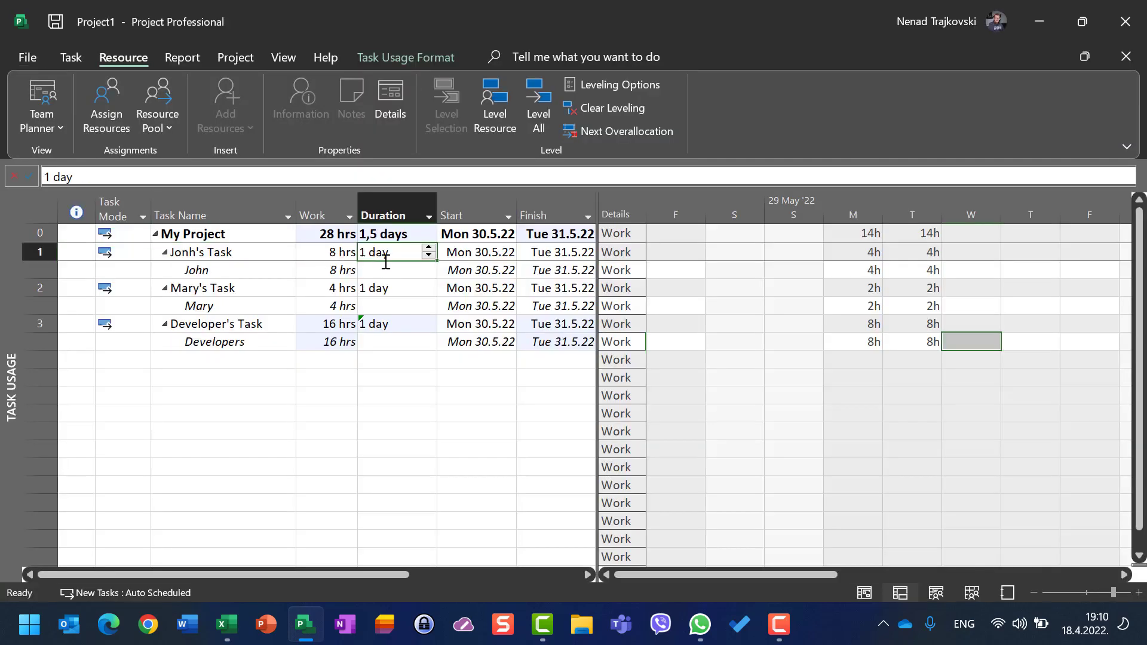
Step: Reopen the Schedule options to check the hours-per-day setting, then close them
left_click(29, 58)
left_click(80, 568)
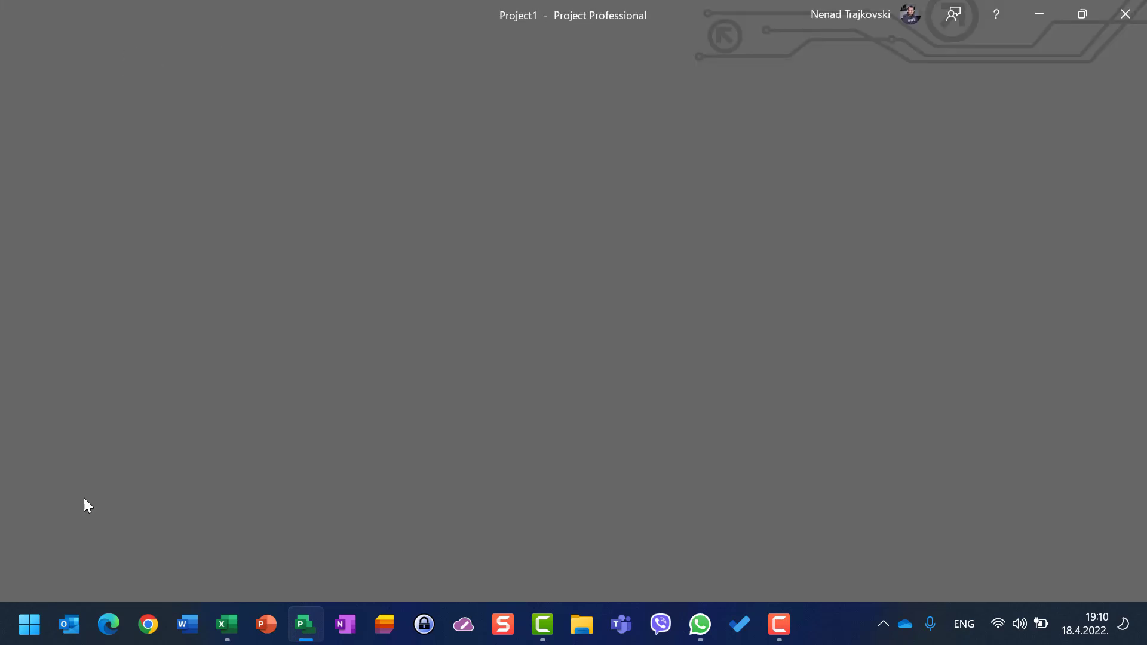
left_click(248, 98)
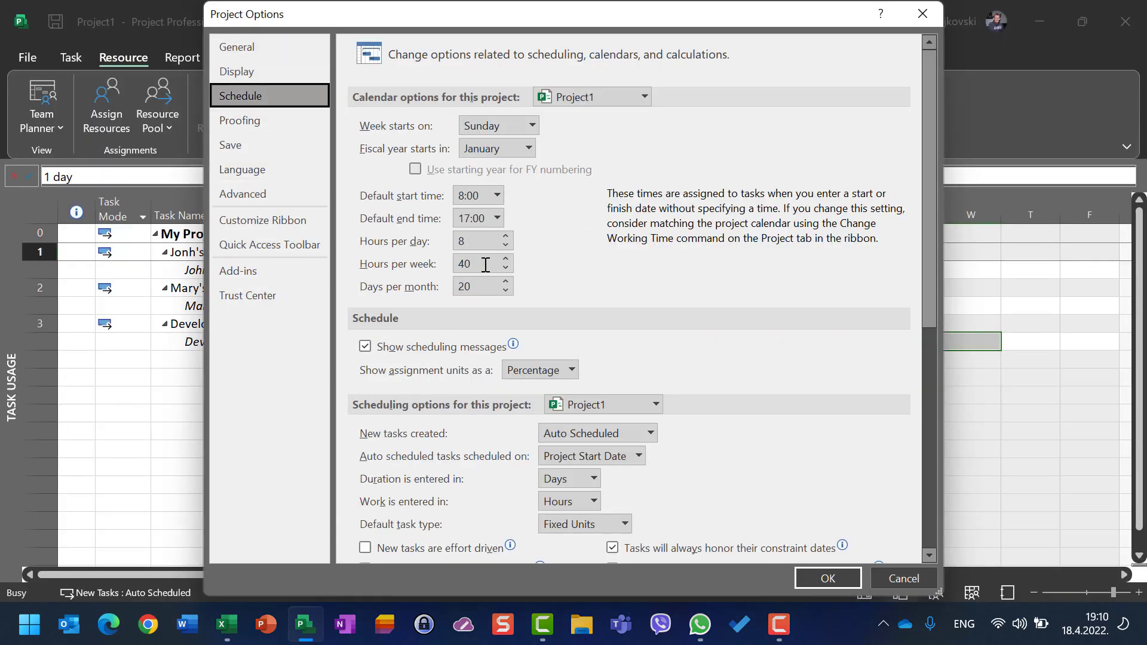
left_click(491, 240)
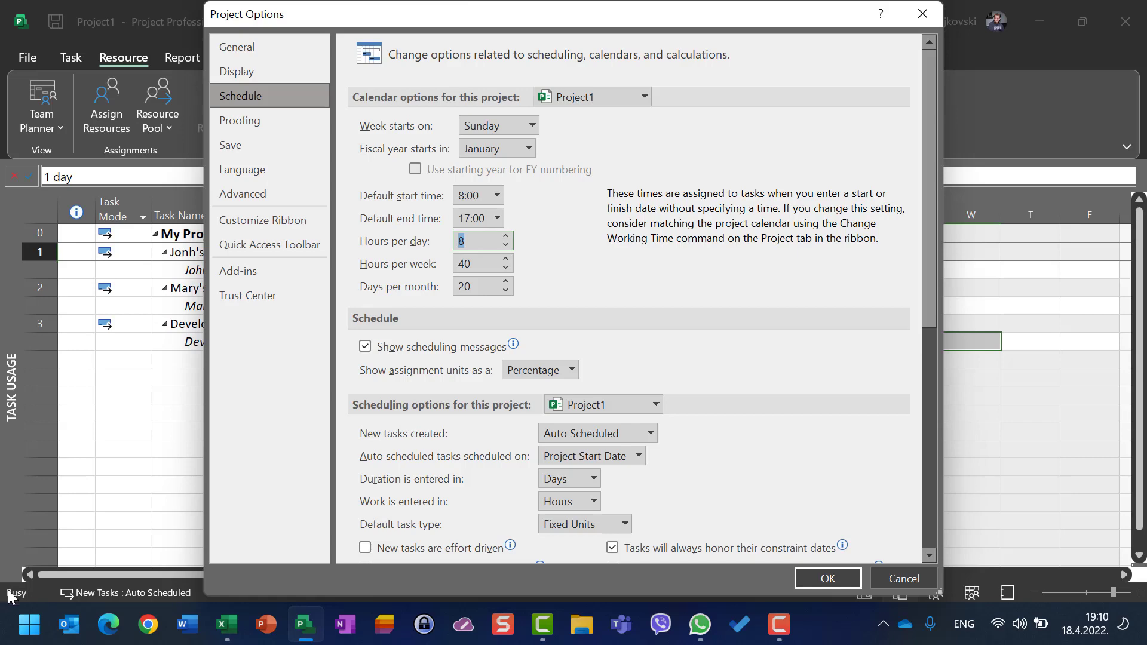
key("Return")
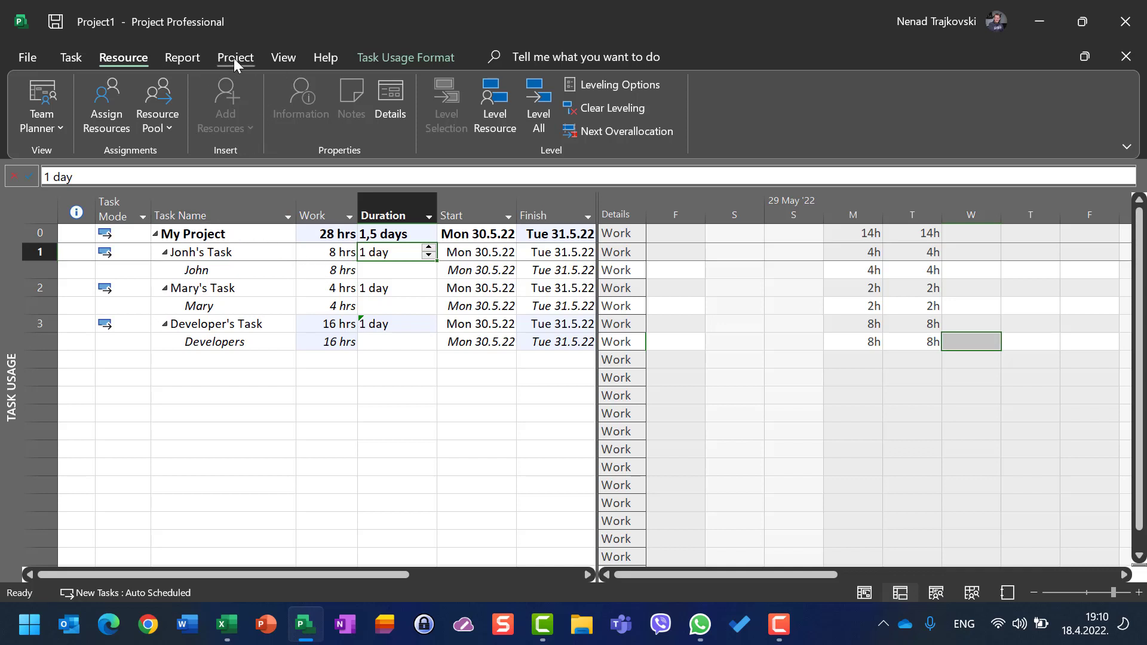
Step: Open John's working-time calendar from the Resource Sheet and review the default work week for Monday to Friday, then cancel
left_click(276, 58)
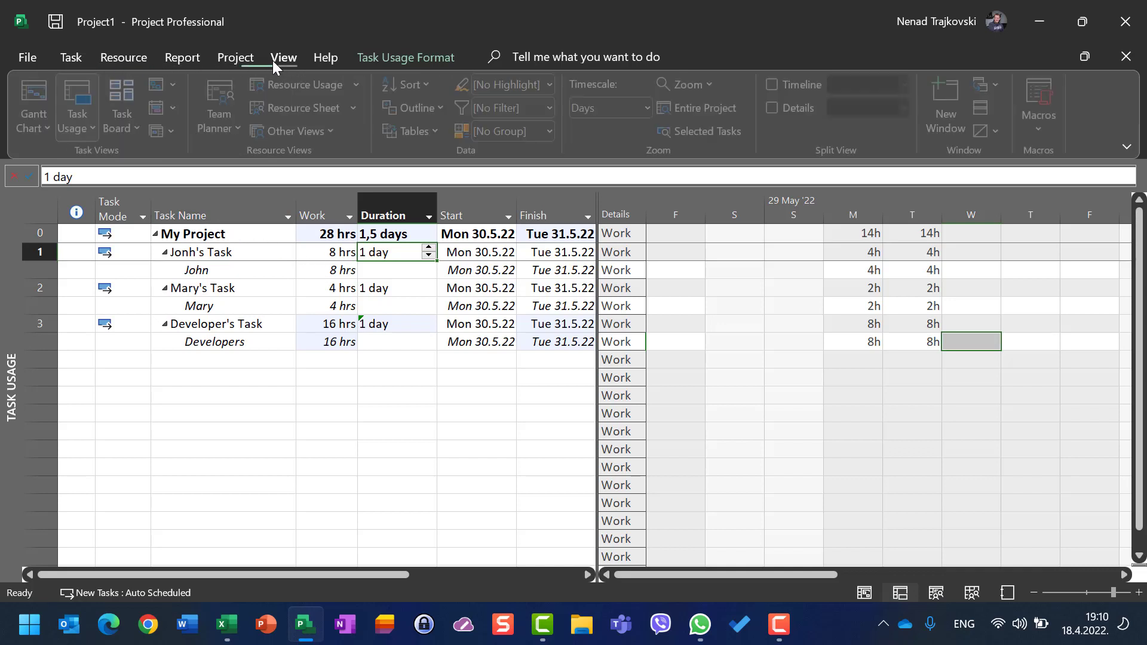
left_click(302, 108)
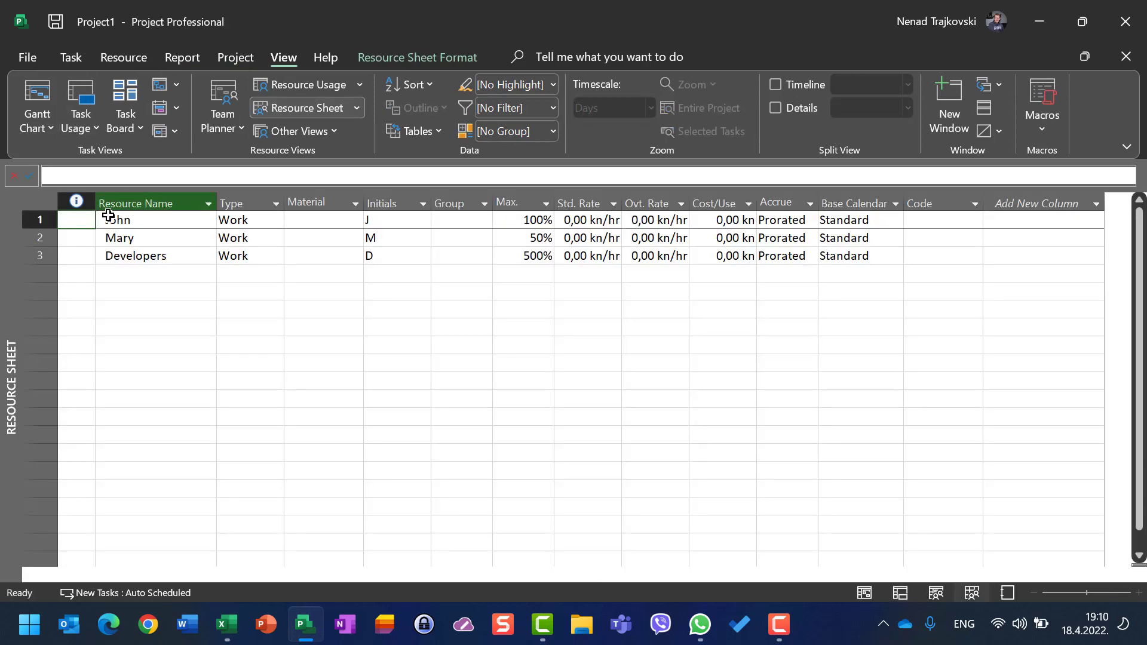
left_click(42, 220)
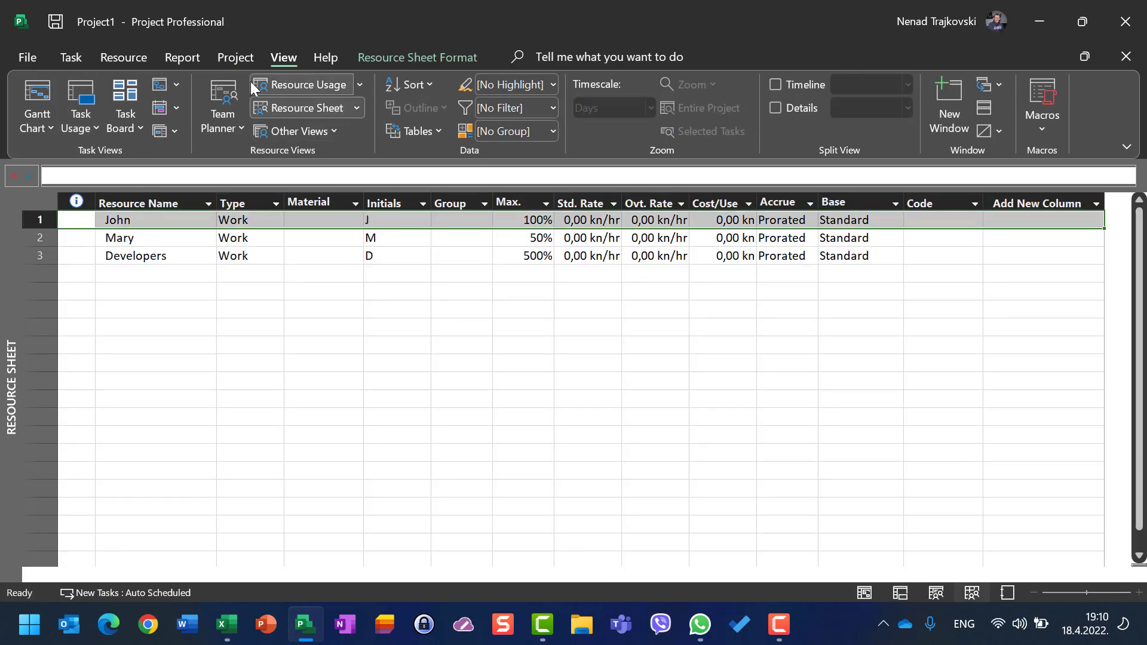
left_click(234, 58)
left_click(506, 111)
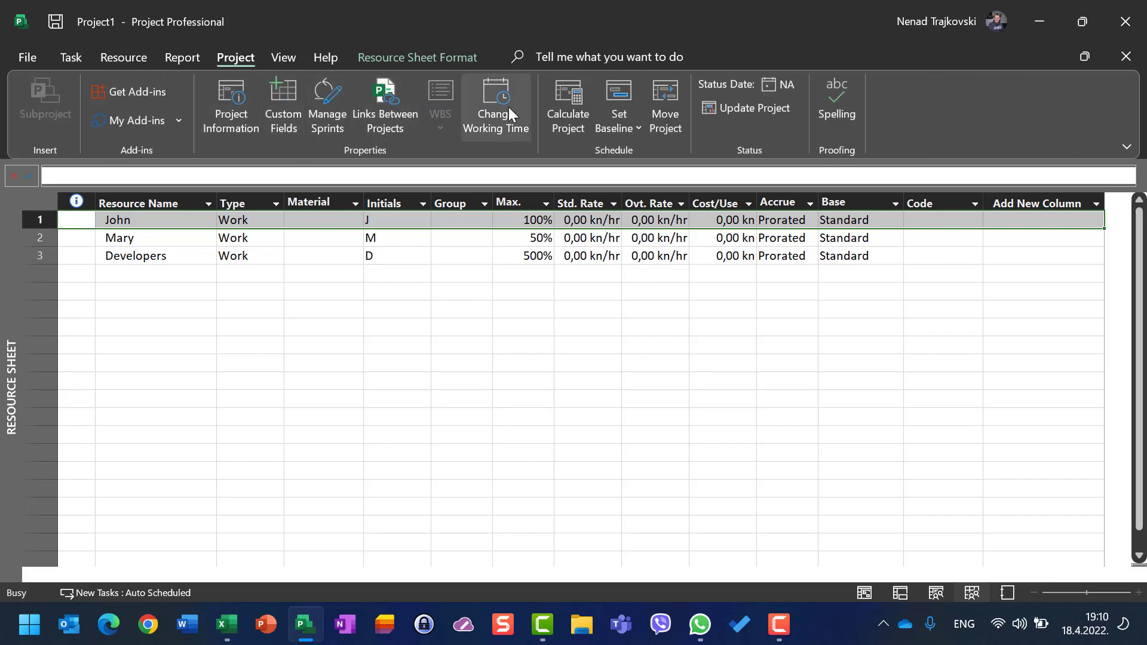
left_click(398, 320)
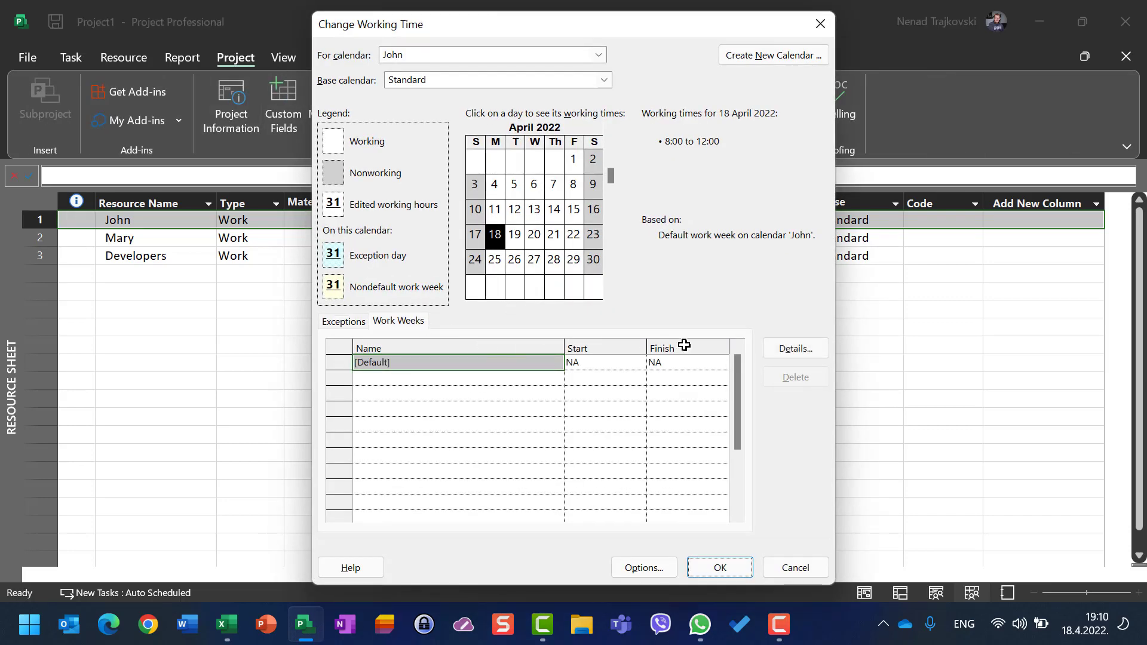
left_click(794, 350)
left_click(443, 268)
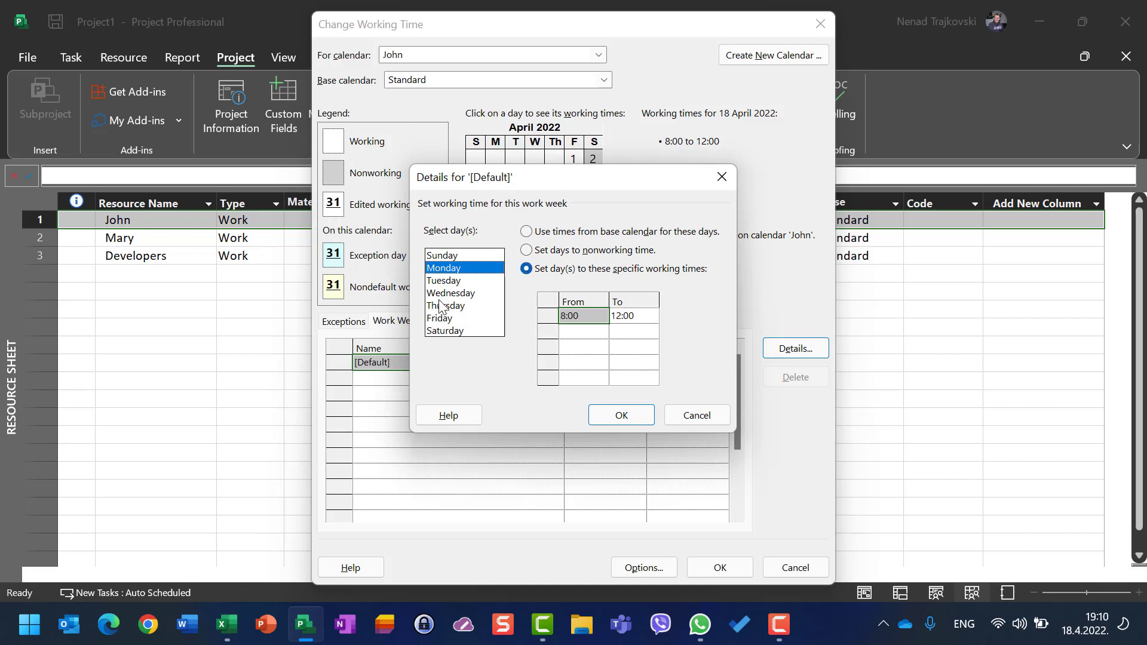
left_click(442, 319, "shift")
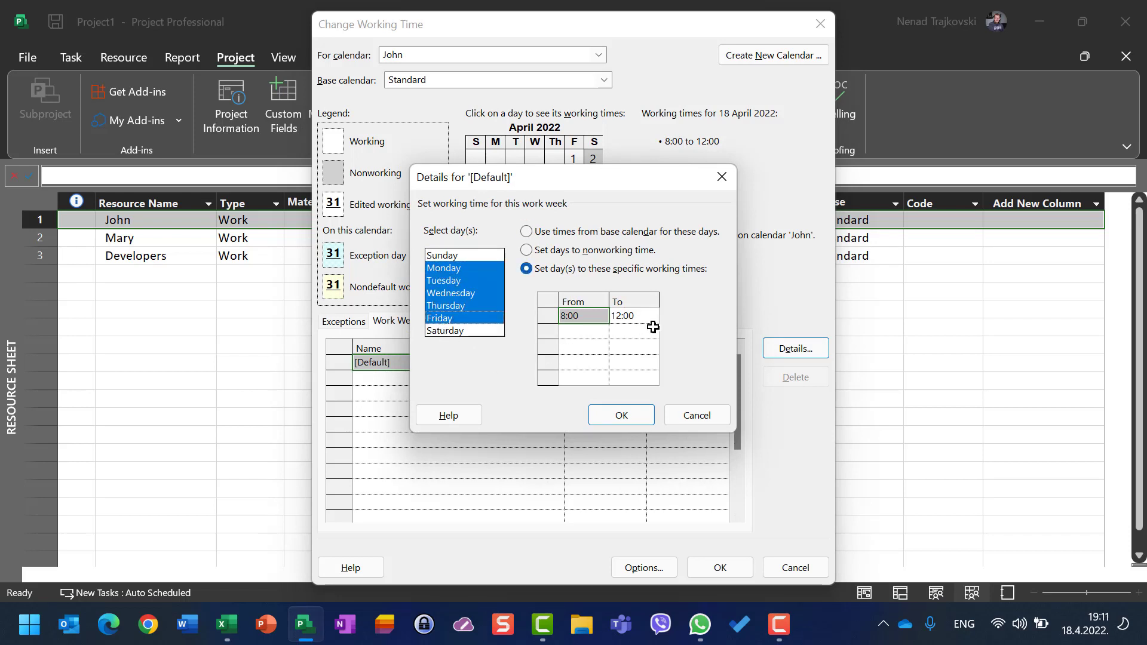
left_click(701, 417)
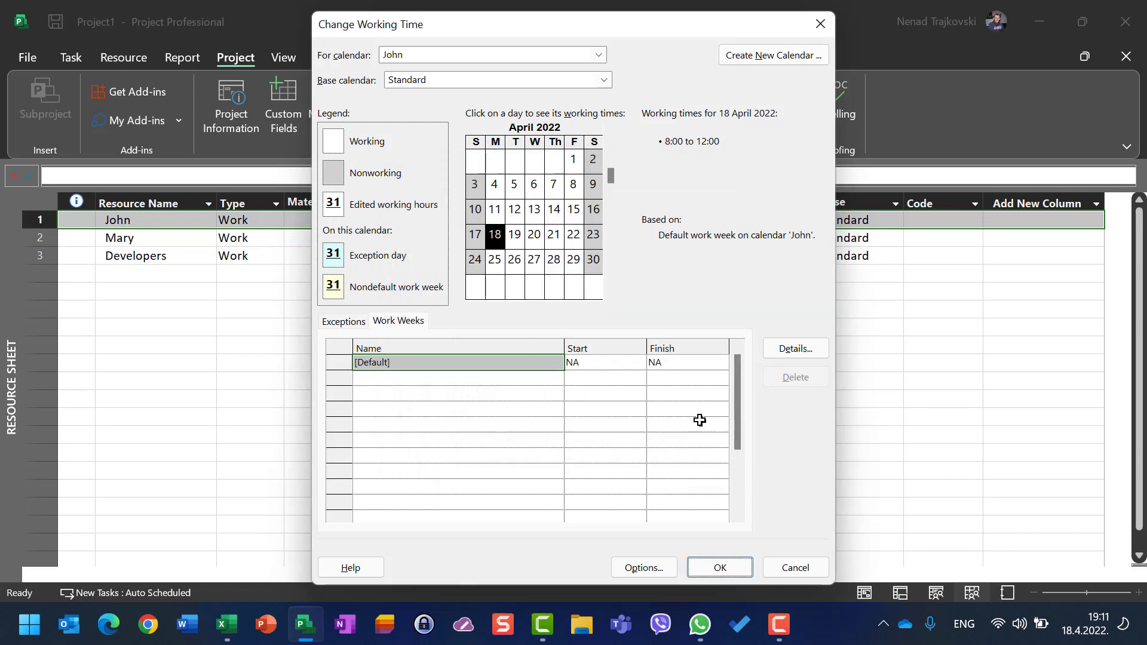
left_click(793, 571)
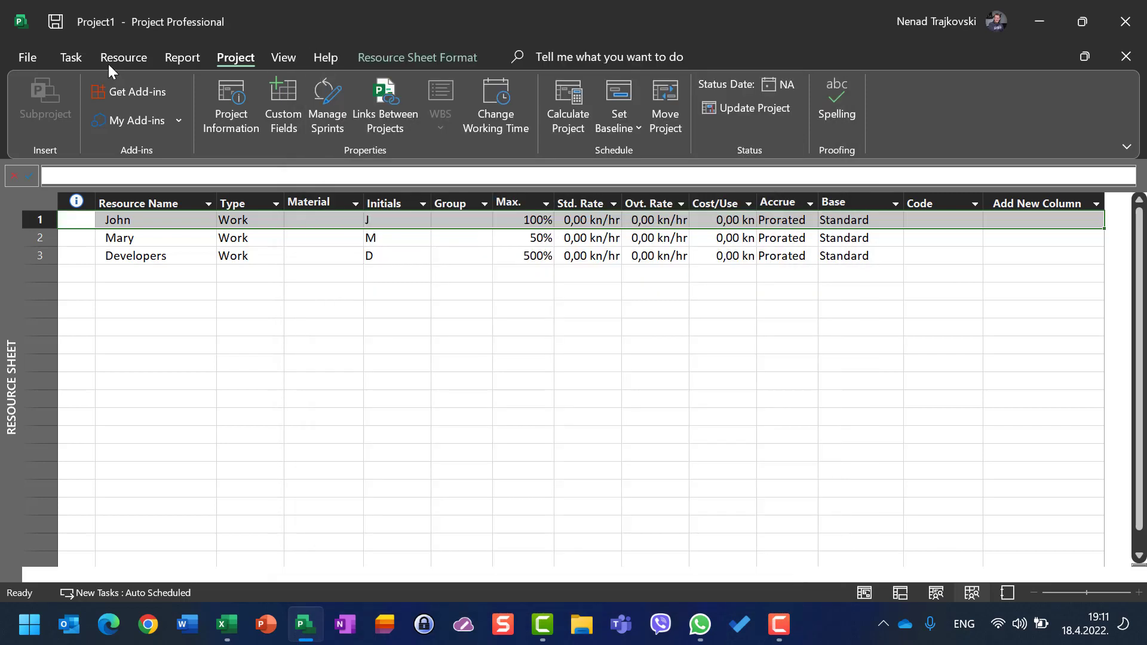
Step: Switch to the Gantt Chart view to review resource assignments, then return to Task Usage
left_click(66, 57)
left_click(88, 99)
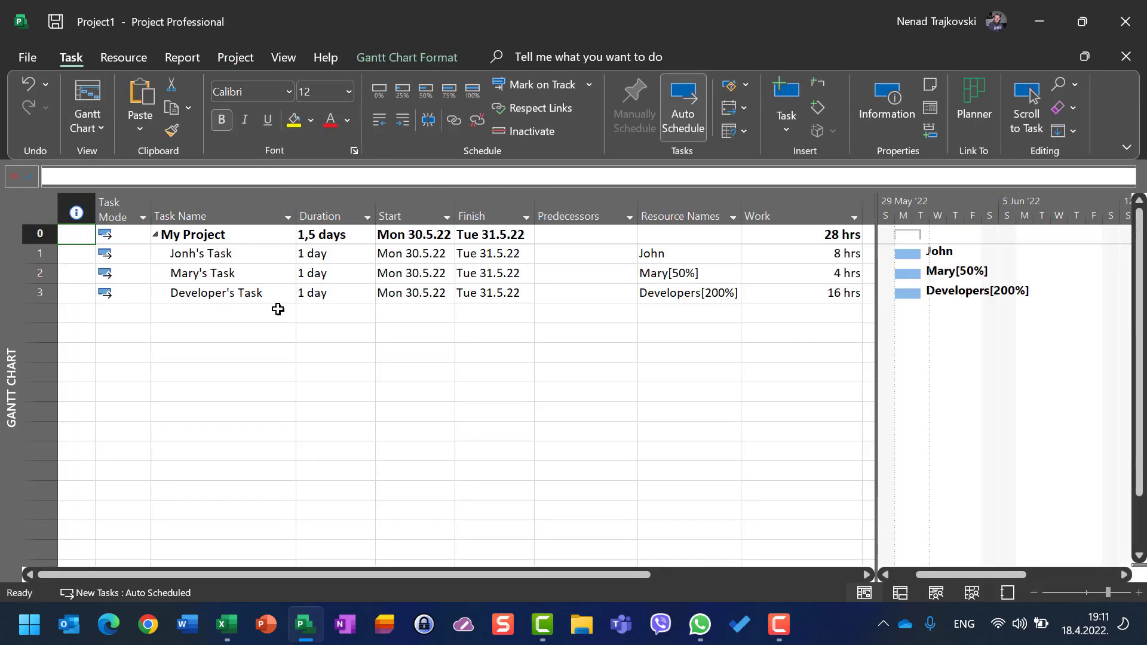
left_click(275, 60)
left_click(89, 101)
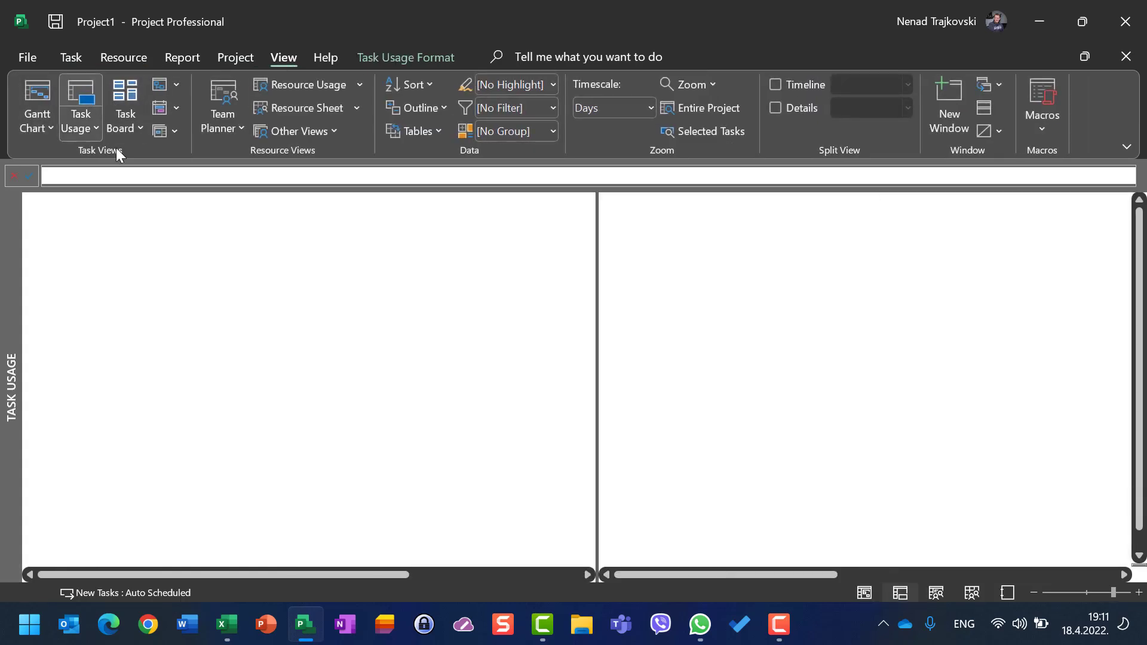
Step: Inspect John's daily work hours in the timescale grid and Mary's Task duration
left_click_drag(729, 575, 765, 565)
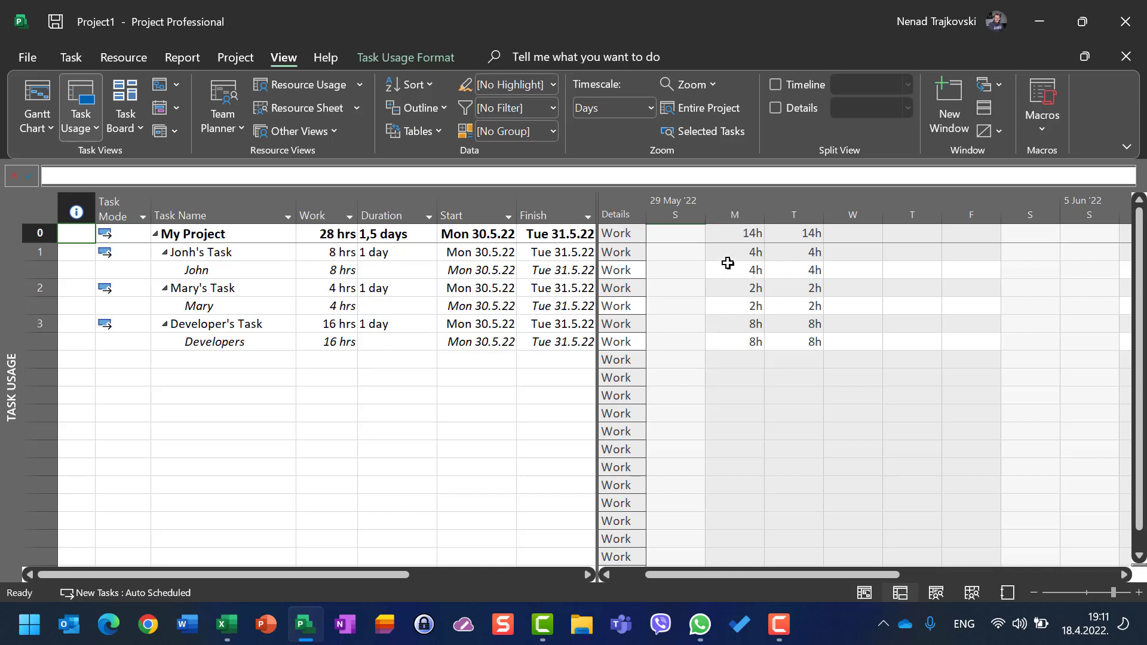
left_click(740, 250)
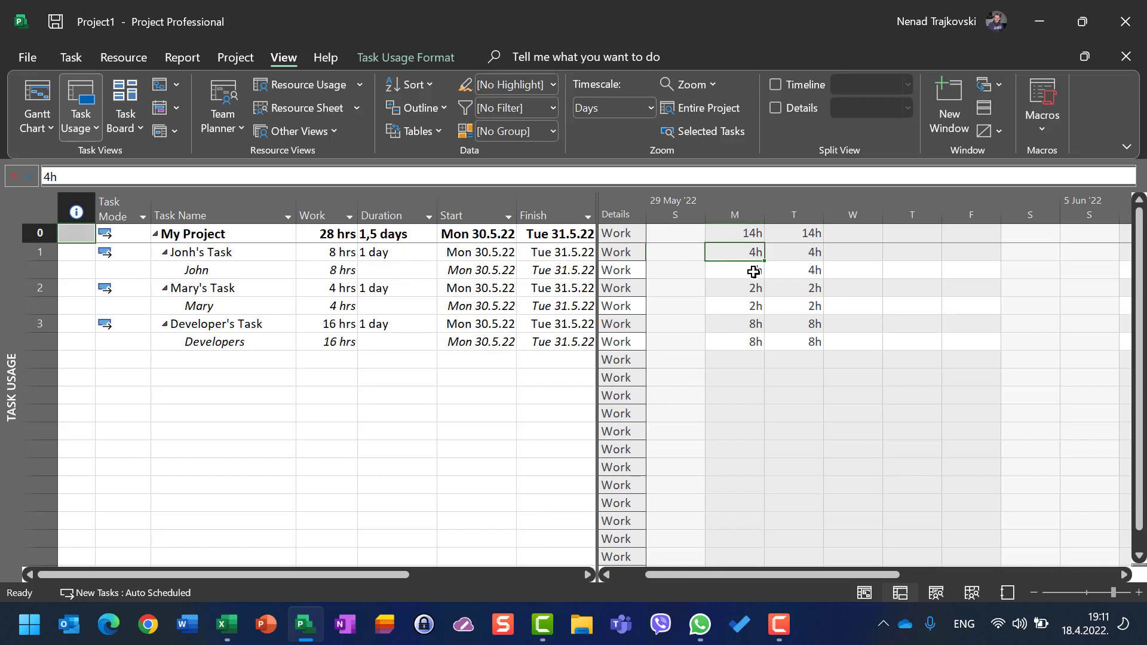
left_click(754, 271)
left_click(814, 272)
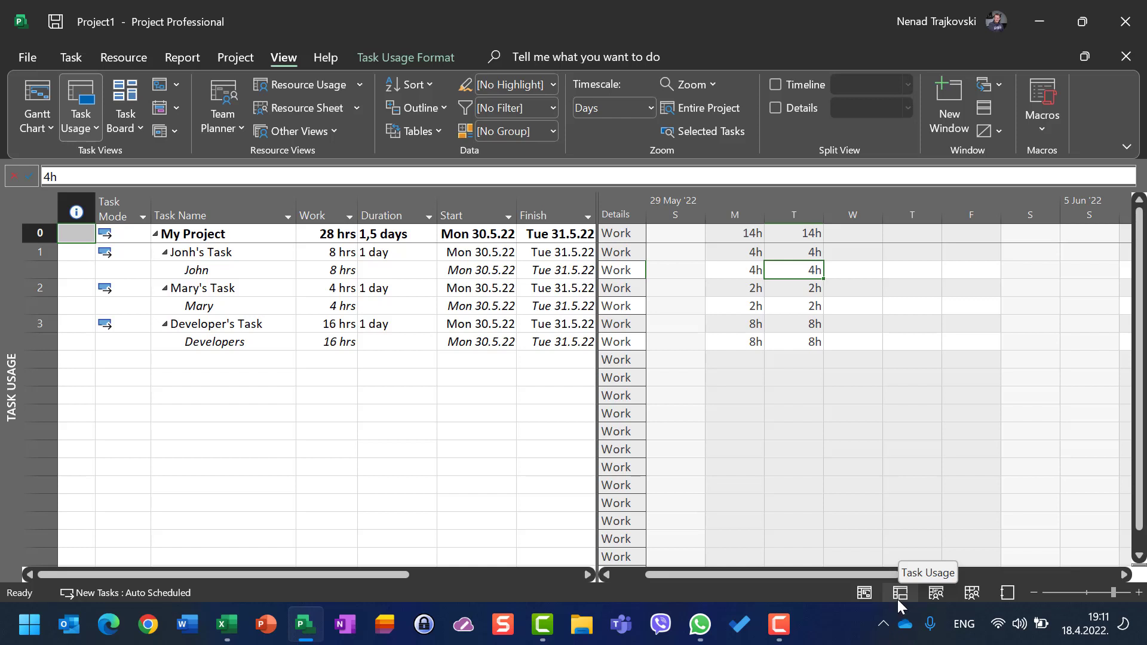
left_click(245, 289)
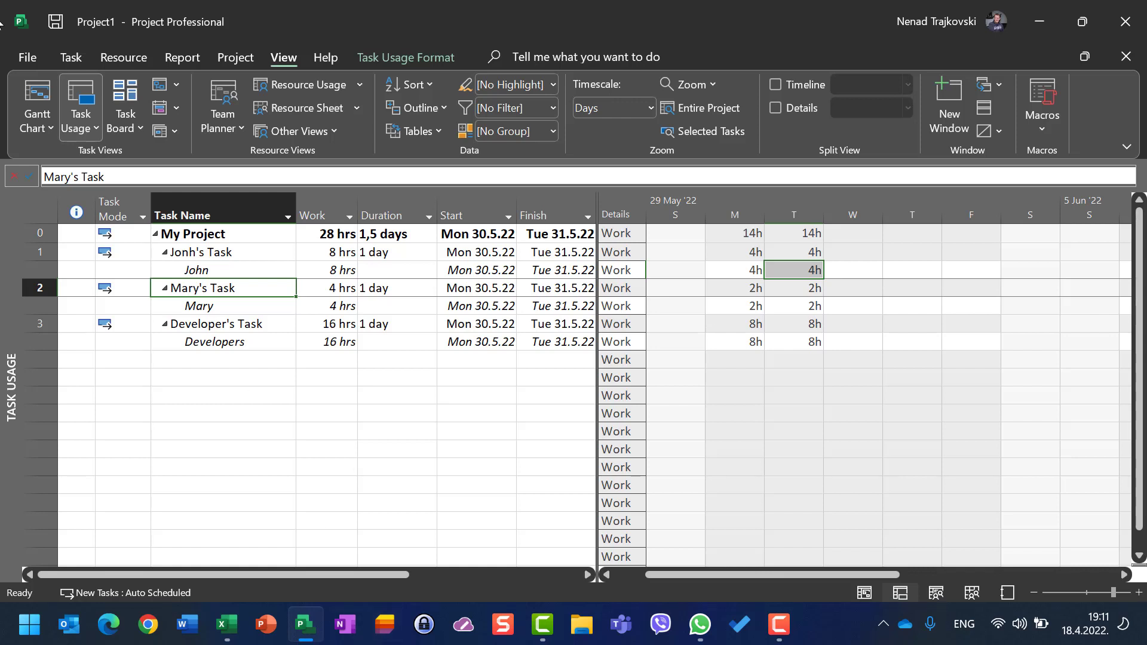
left_click(374, 291)
Step: Open the project Schedule options to check the hours-per-day setting, then cancel the dialog
left_click(31, 52)
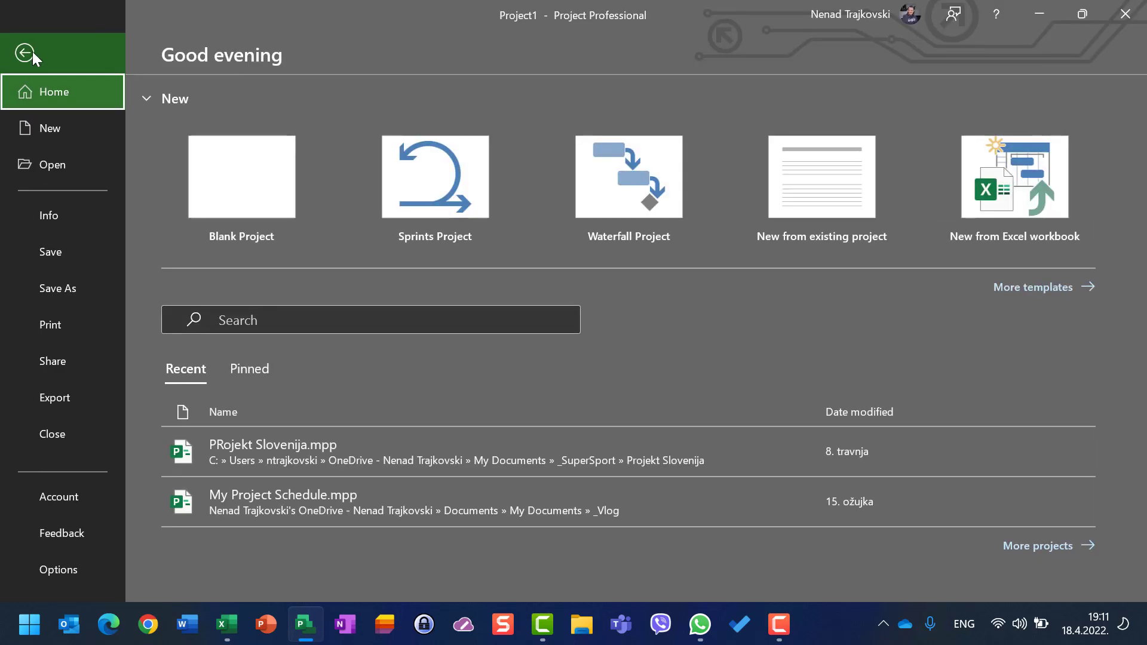
left_click(33, 577)
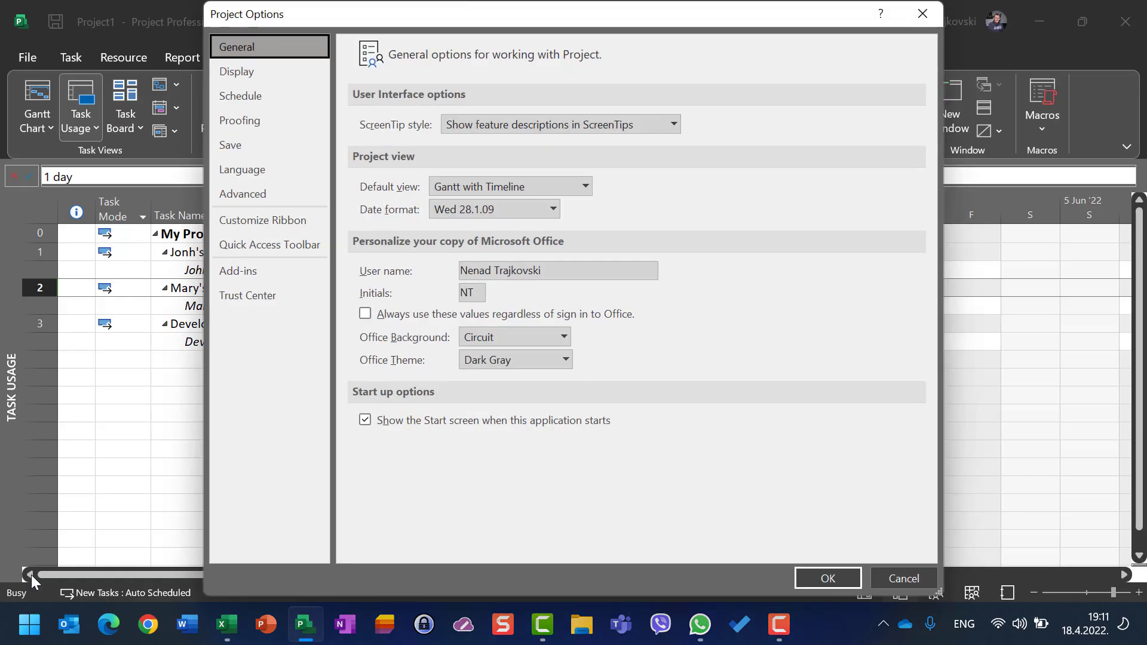
left_click(247, 99)
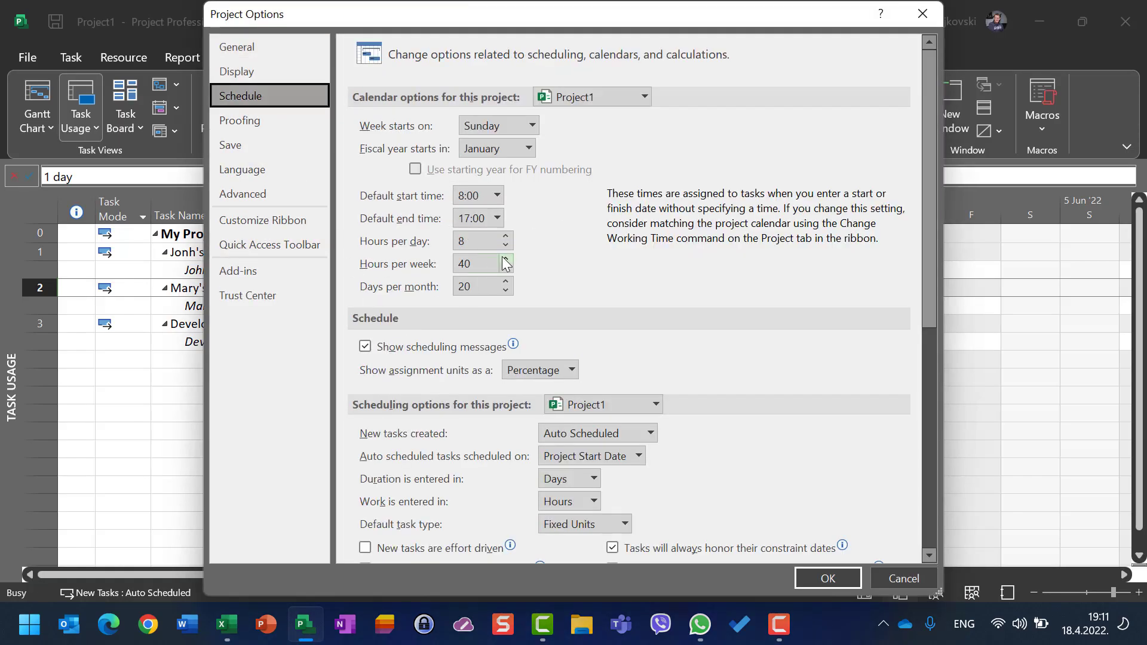
left_click_drag(491, 245, 330, 251)
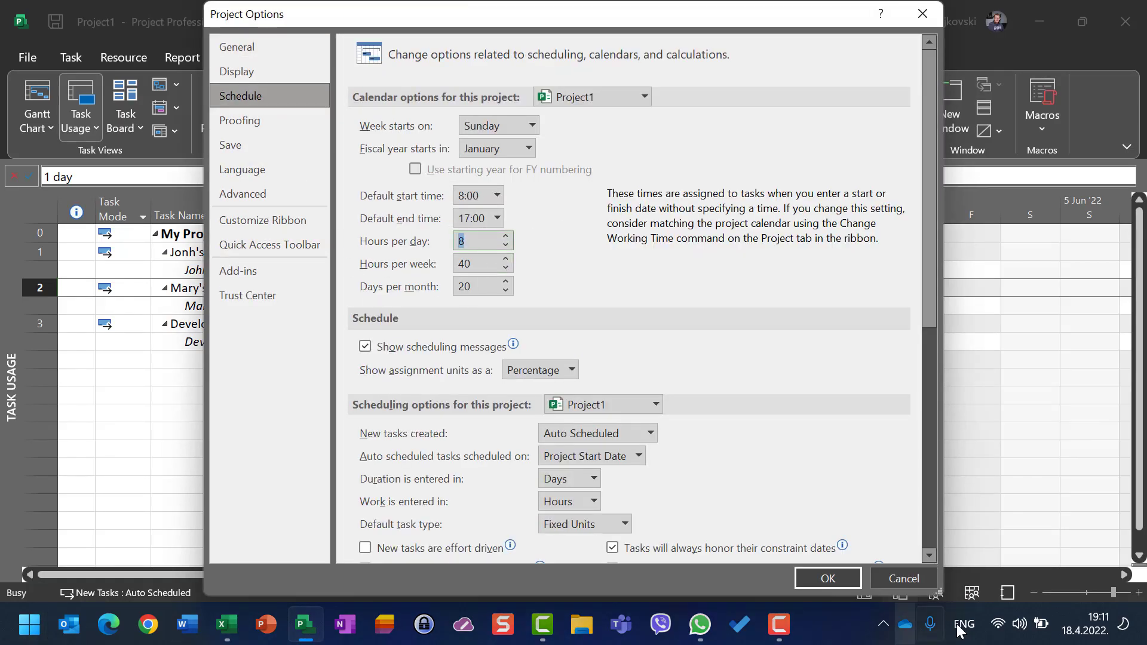
left_click(922, 578)
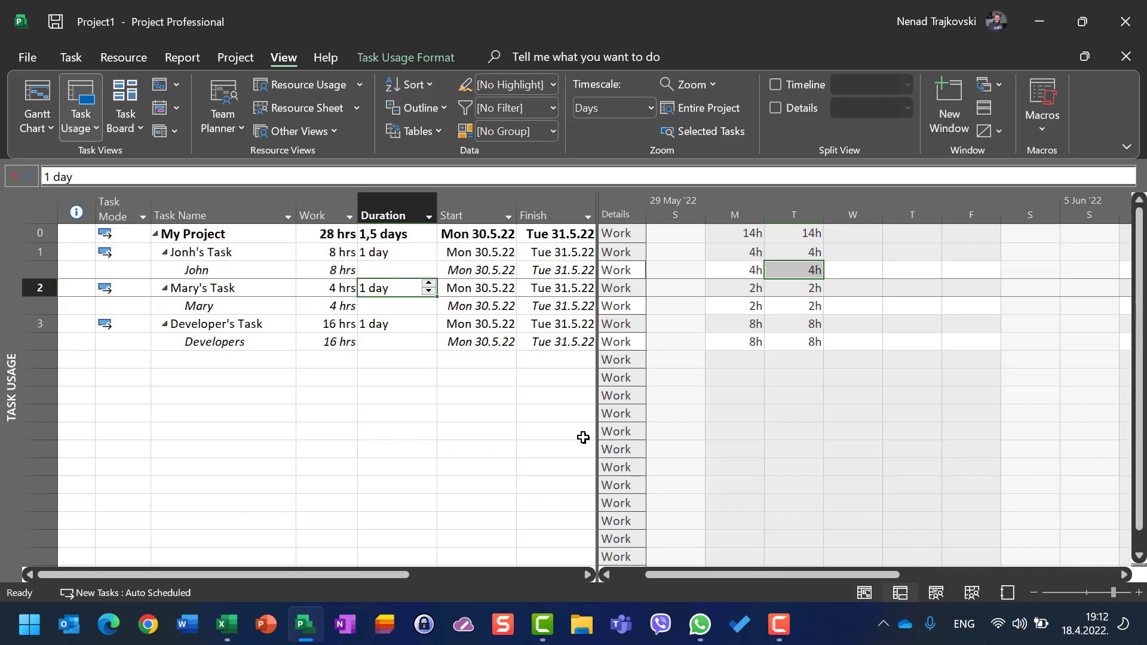
Step: Inspect Mary's daily work hours in the timescale grid and the Developers' total work on Developer's Task
left_click(735, 287)
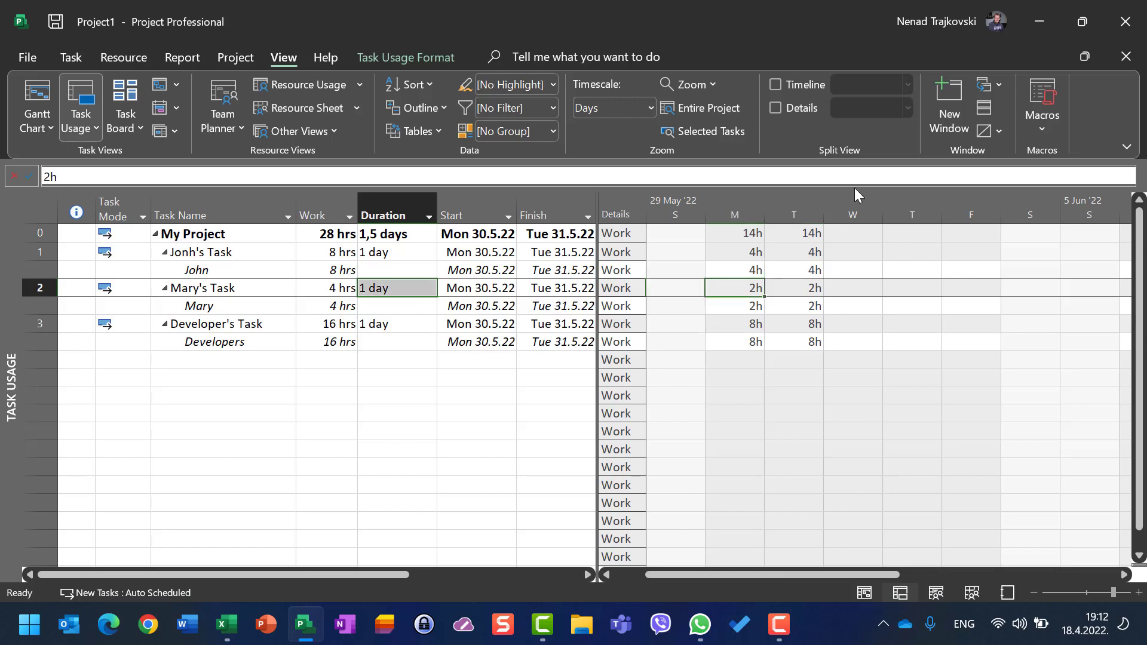
left_click(746, 307)
left_click(794, 306)
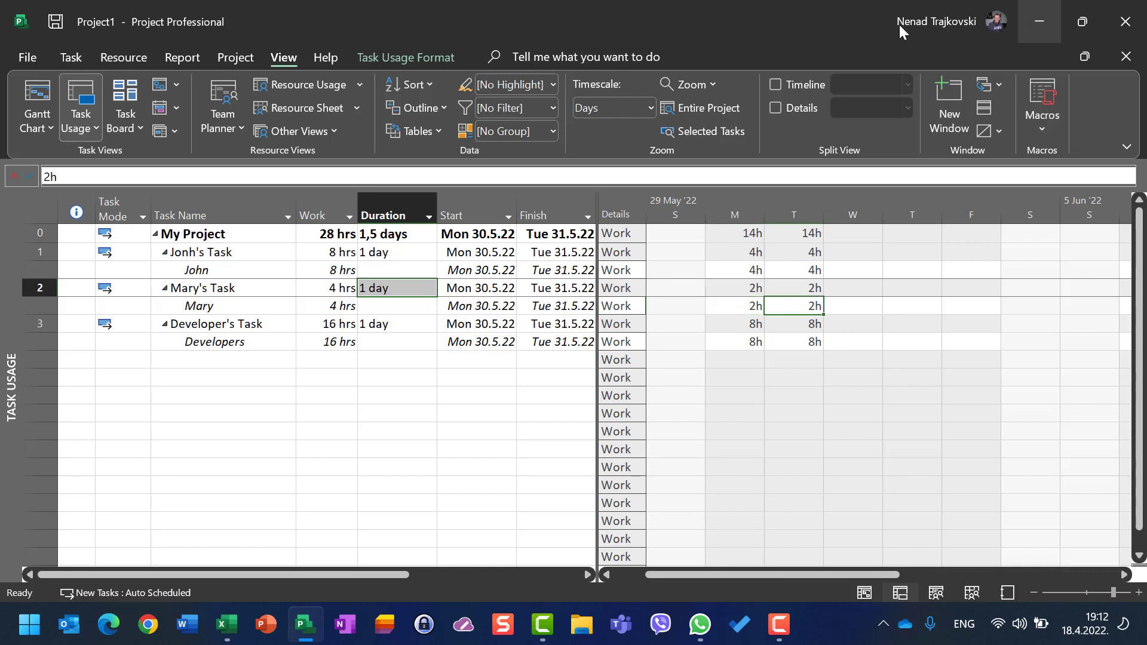
left_click(284, 325)
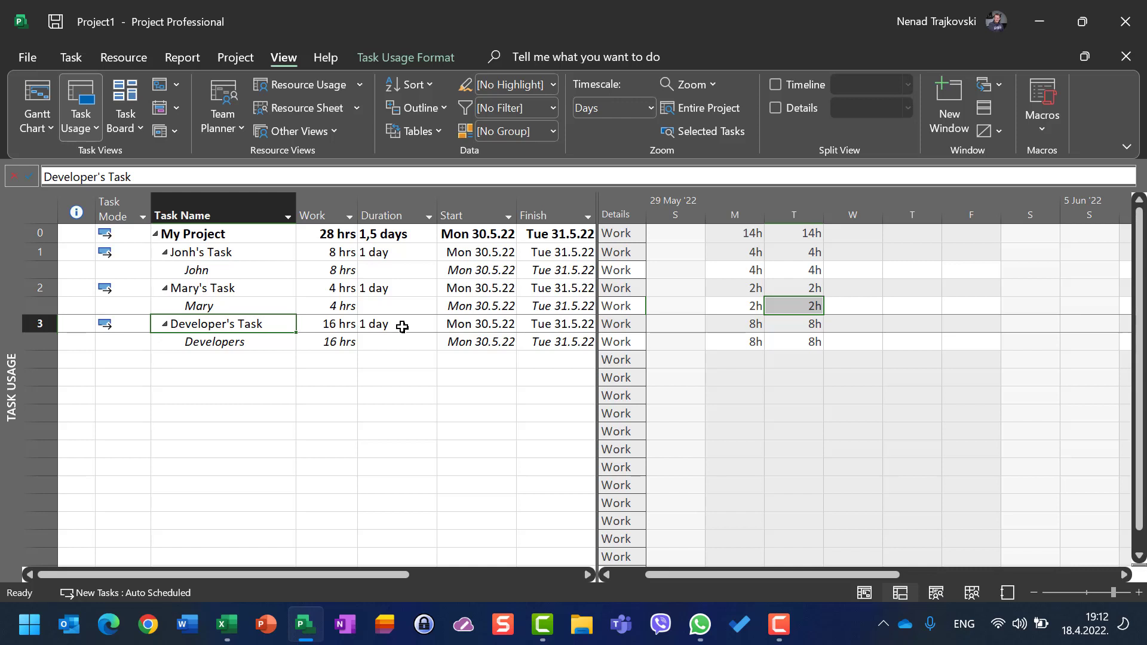
left_click(338, 345)
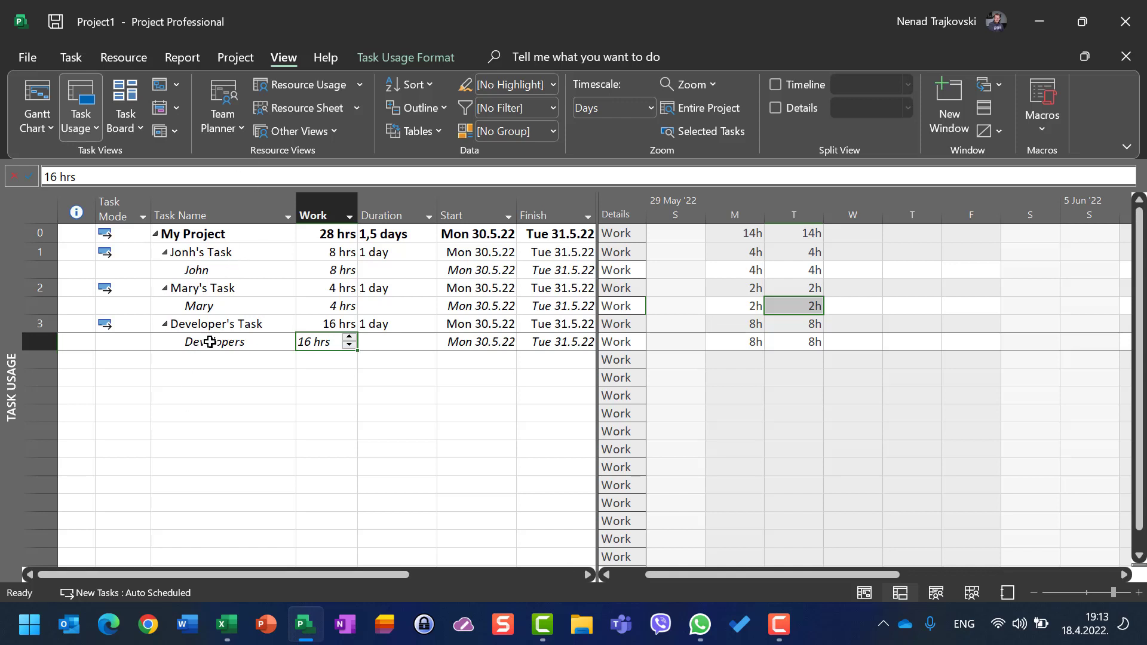
Step: Open Assign Resources to review the Developers' assignment units, close it, and inspect the Developers' daily work hours
left_click(131, 60)
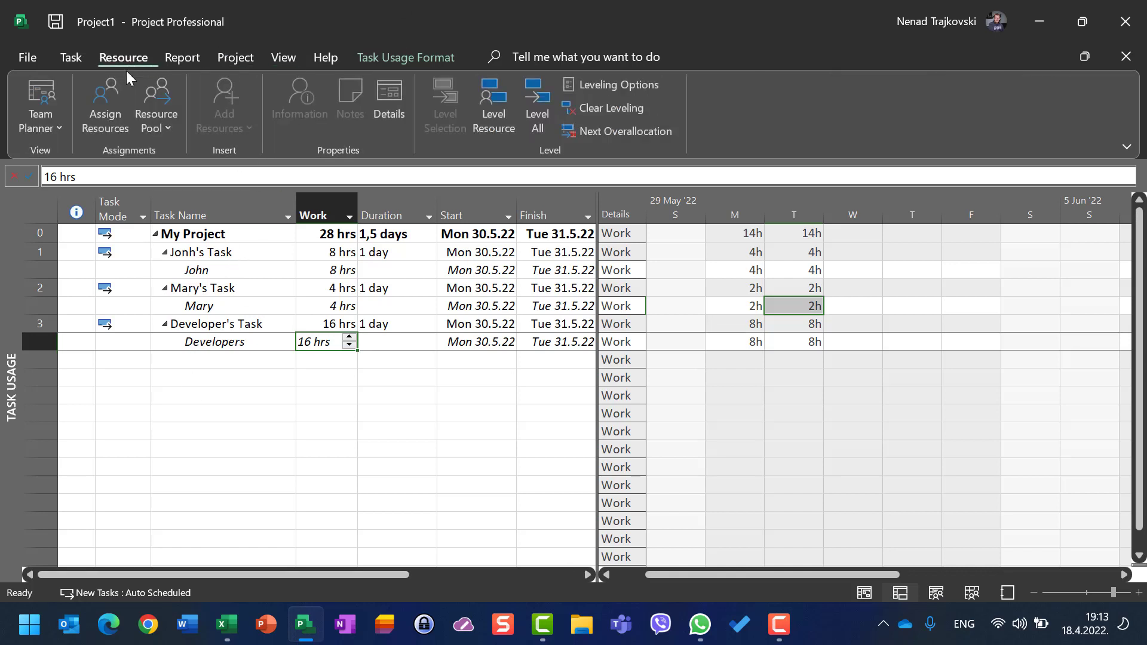
left_click(104, 100)
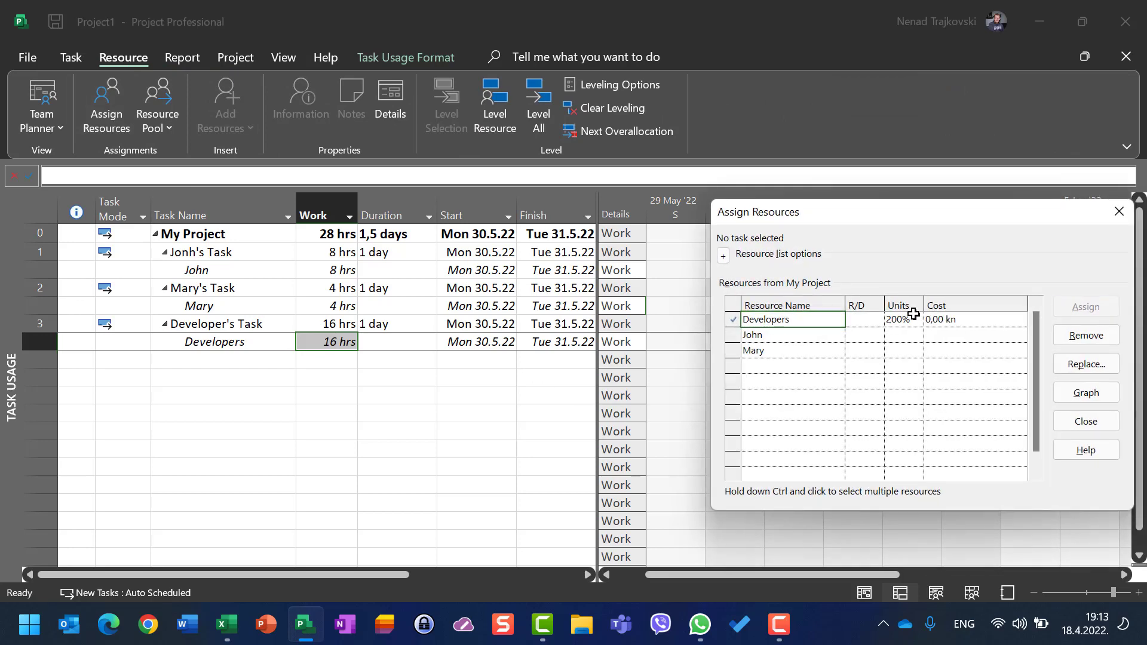
left_click(1086, 421)
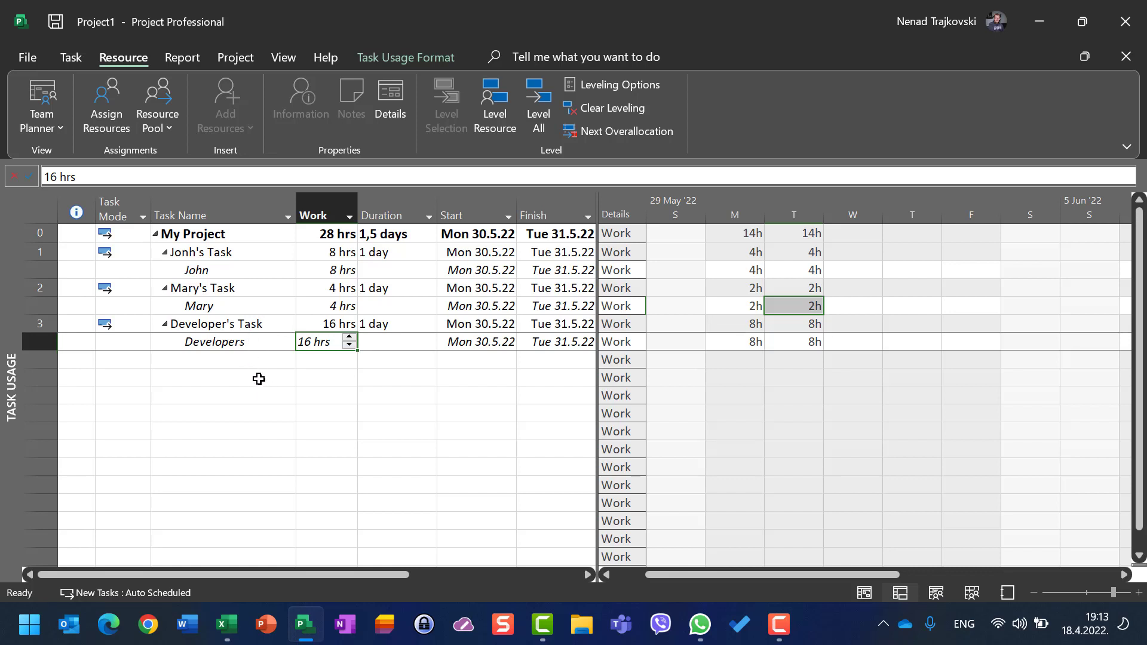
left_click(731, 343)
left_click(818, 343)
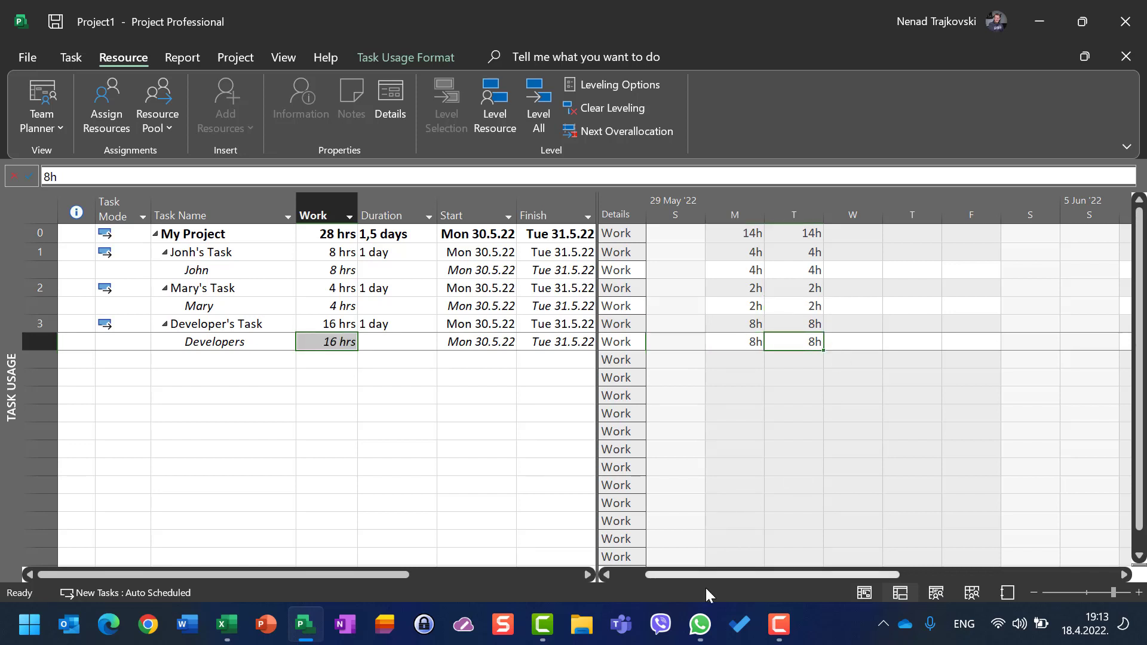